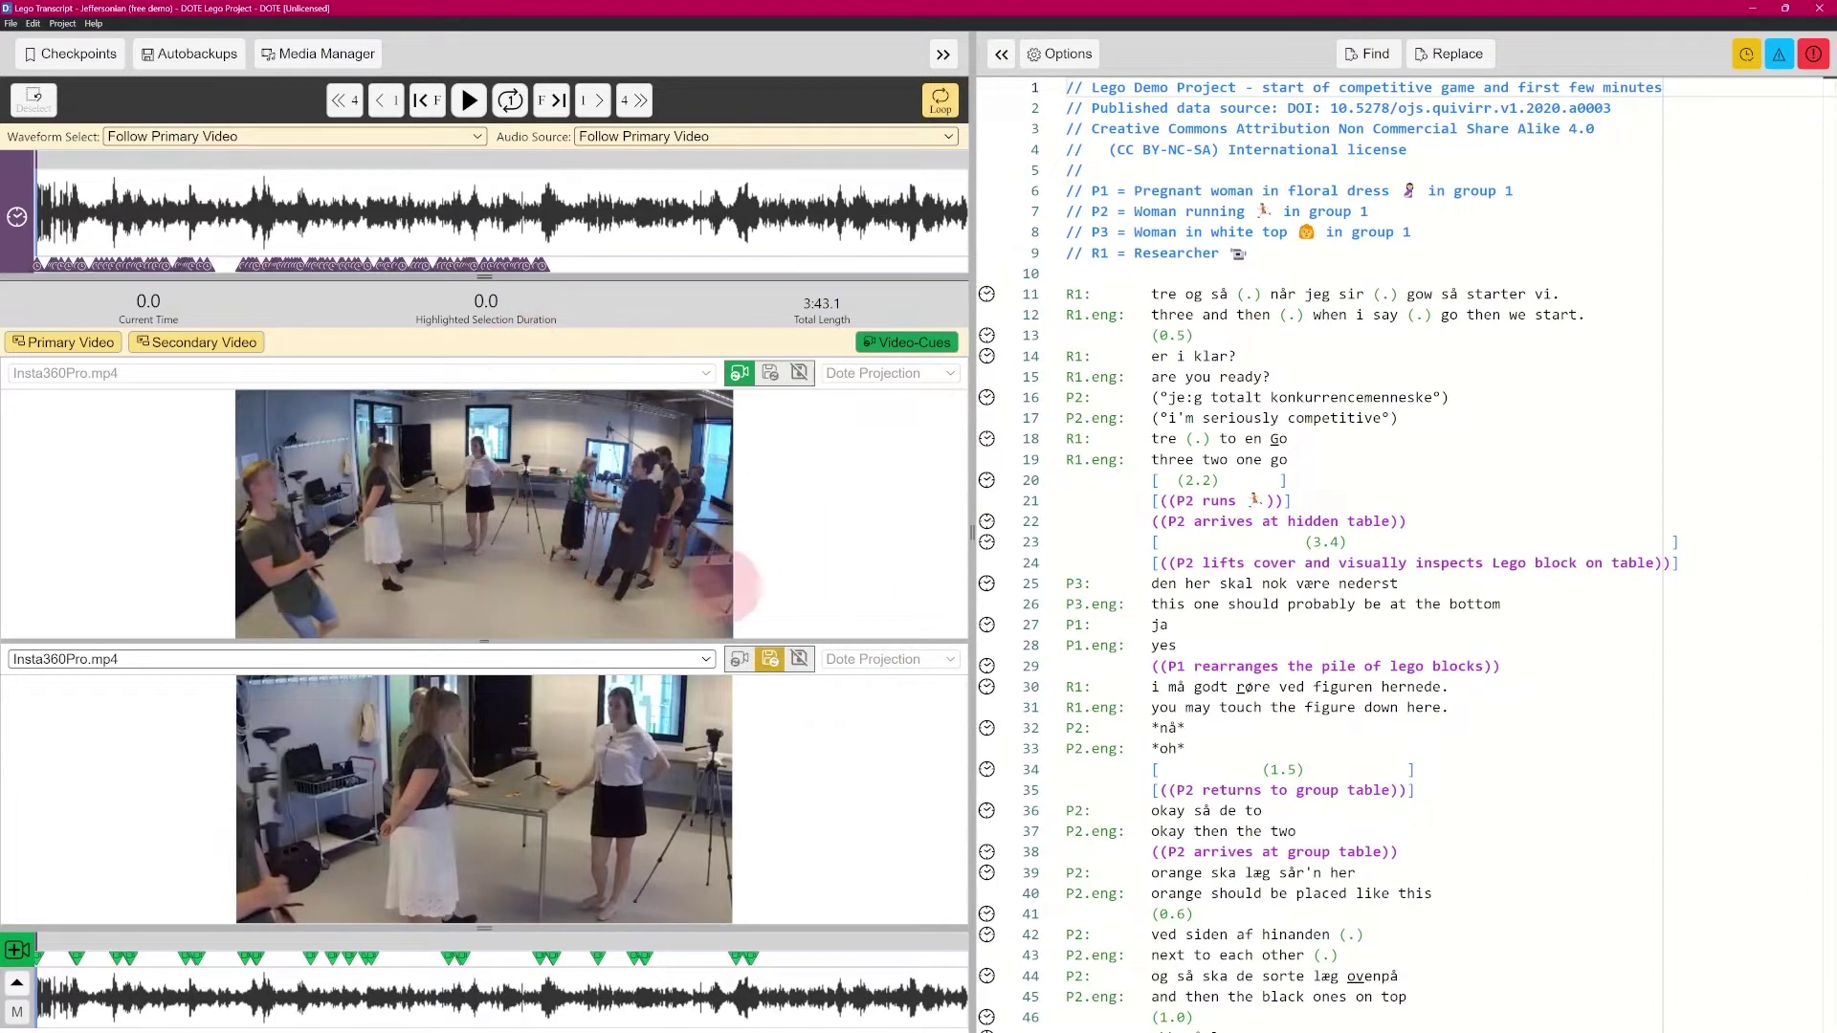
- Examine which media files are available and active in the project's Media Manager
click(11, 23)
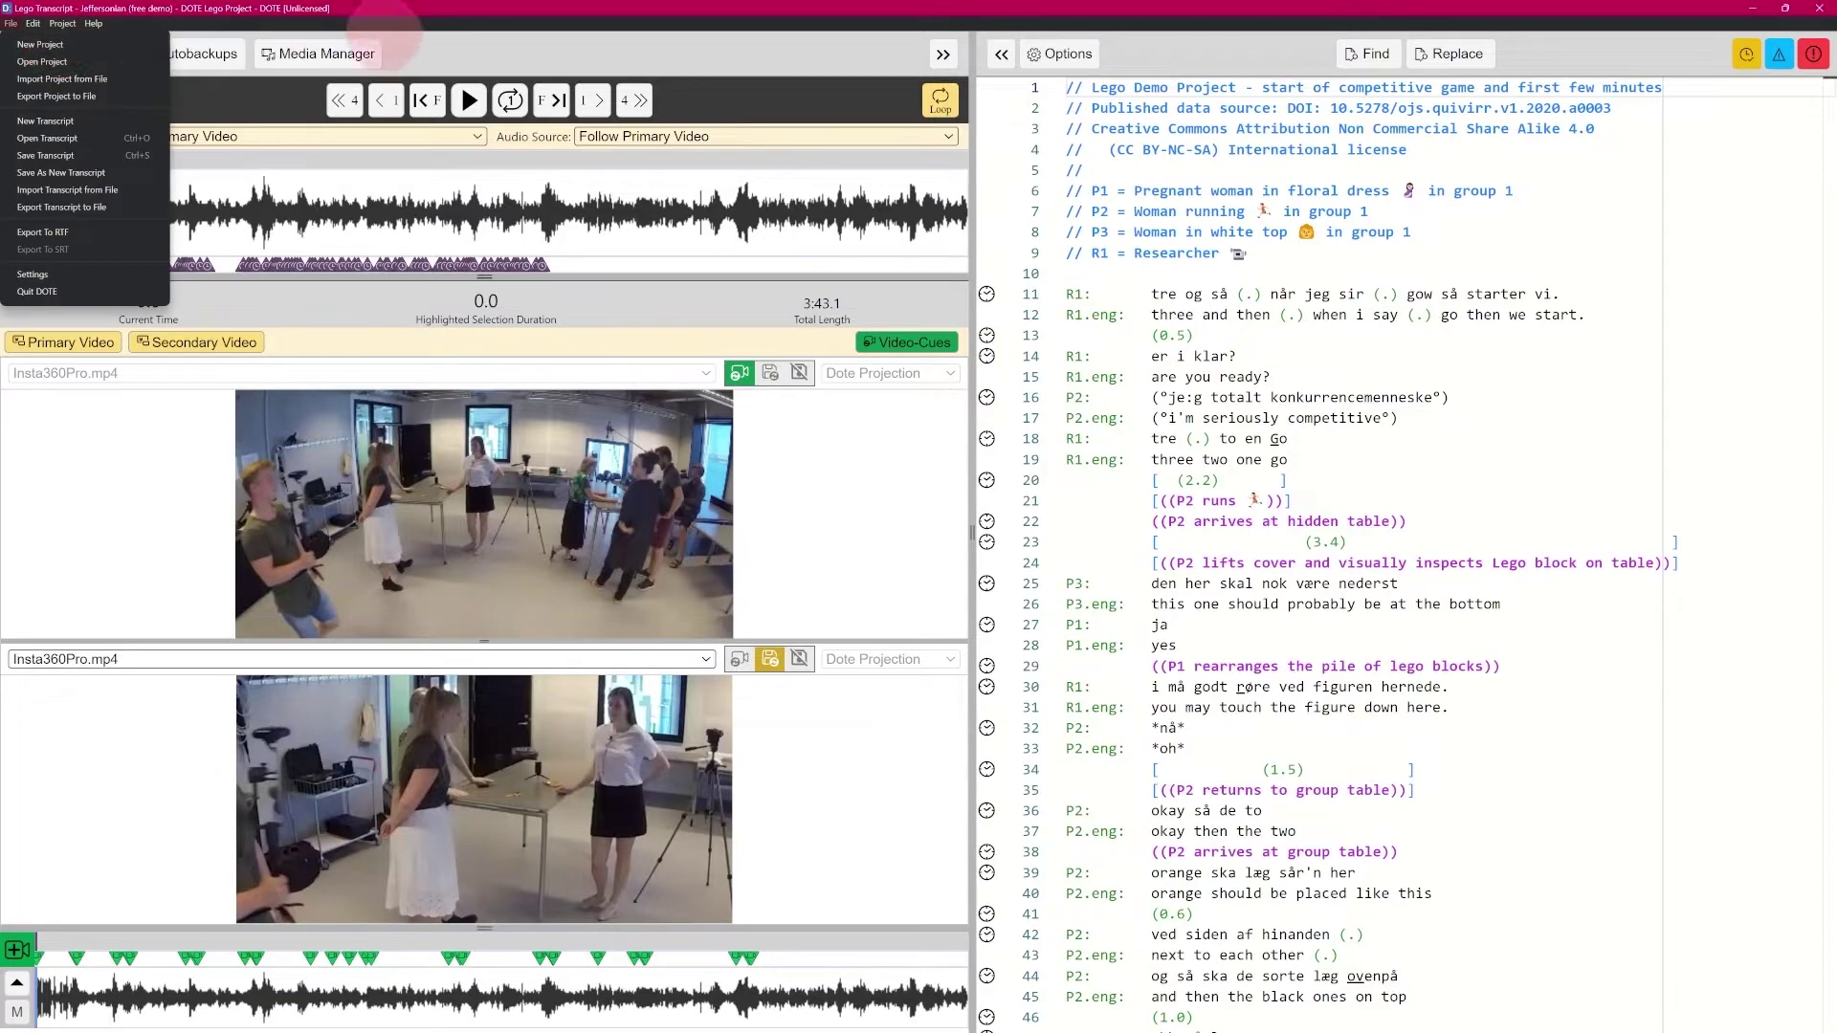
click(465, 40)
click(327, 54)
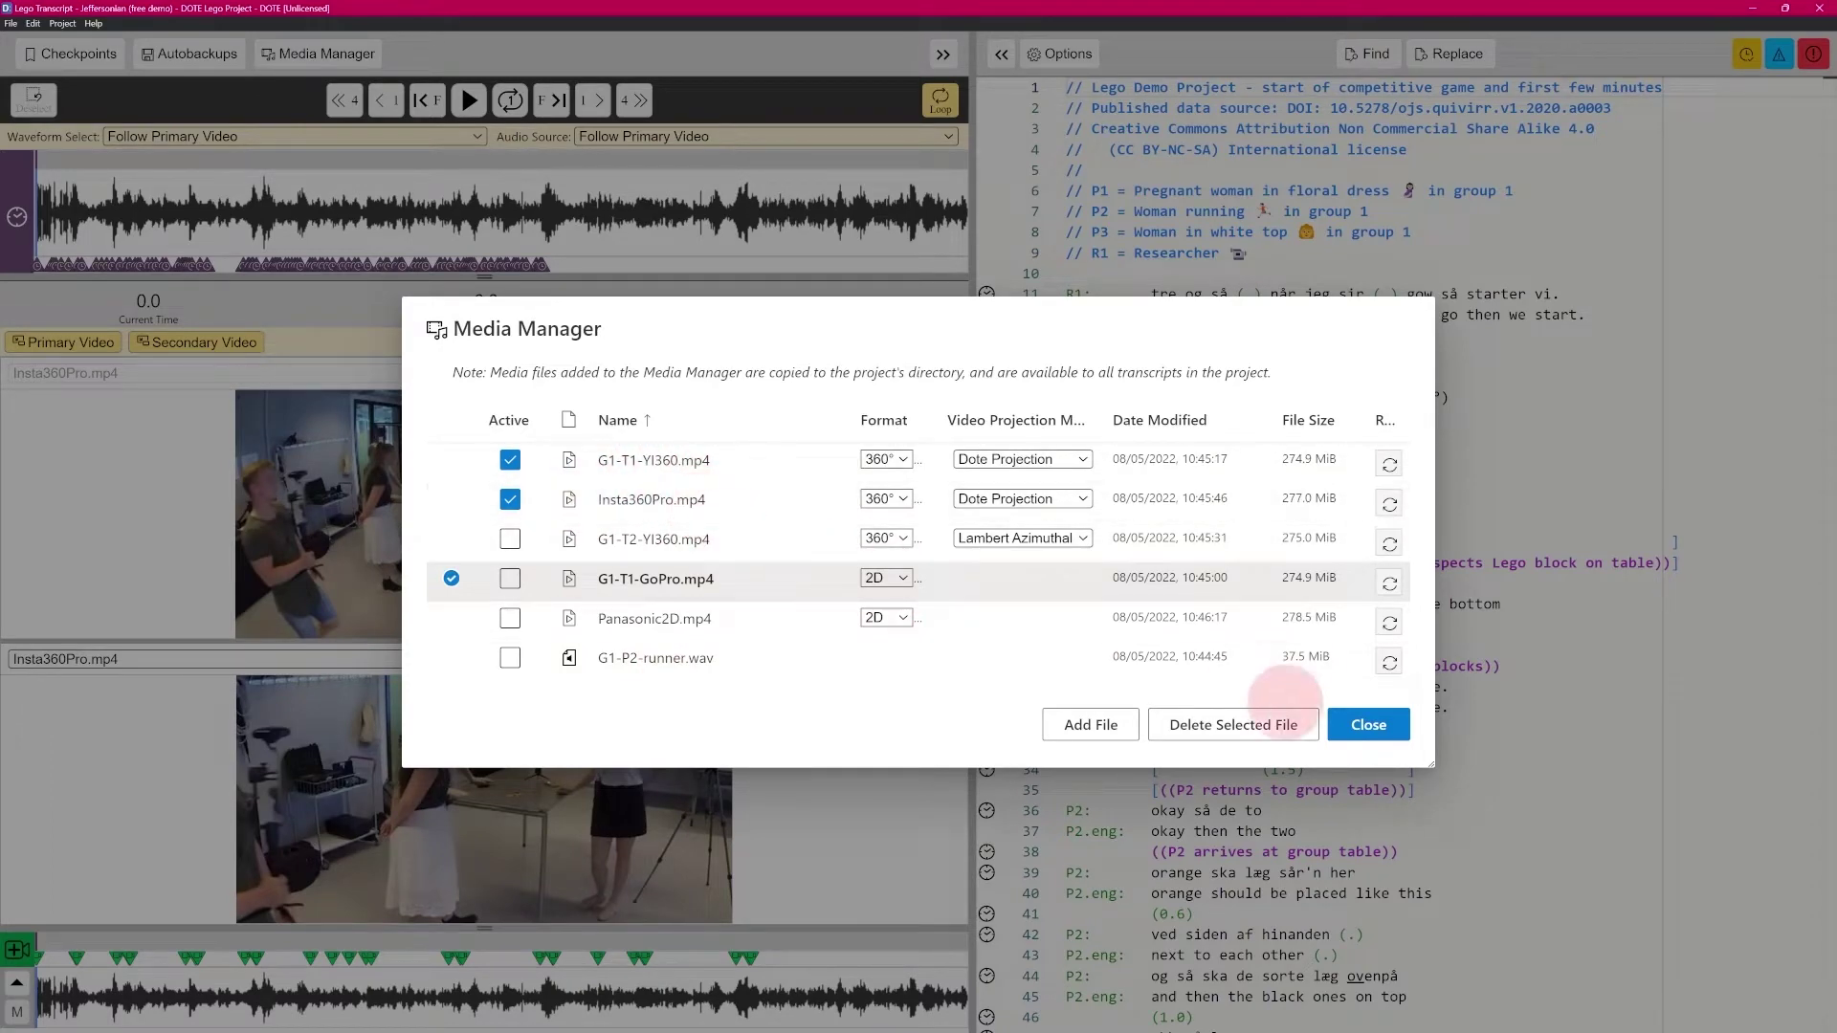
click(1369, 725)
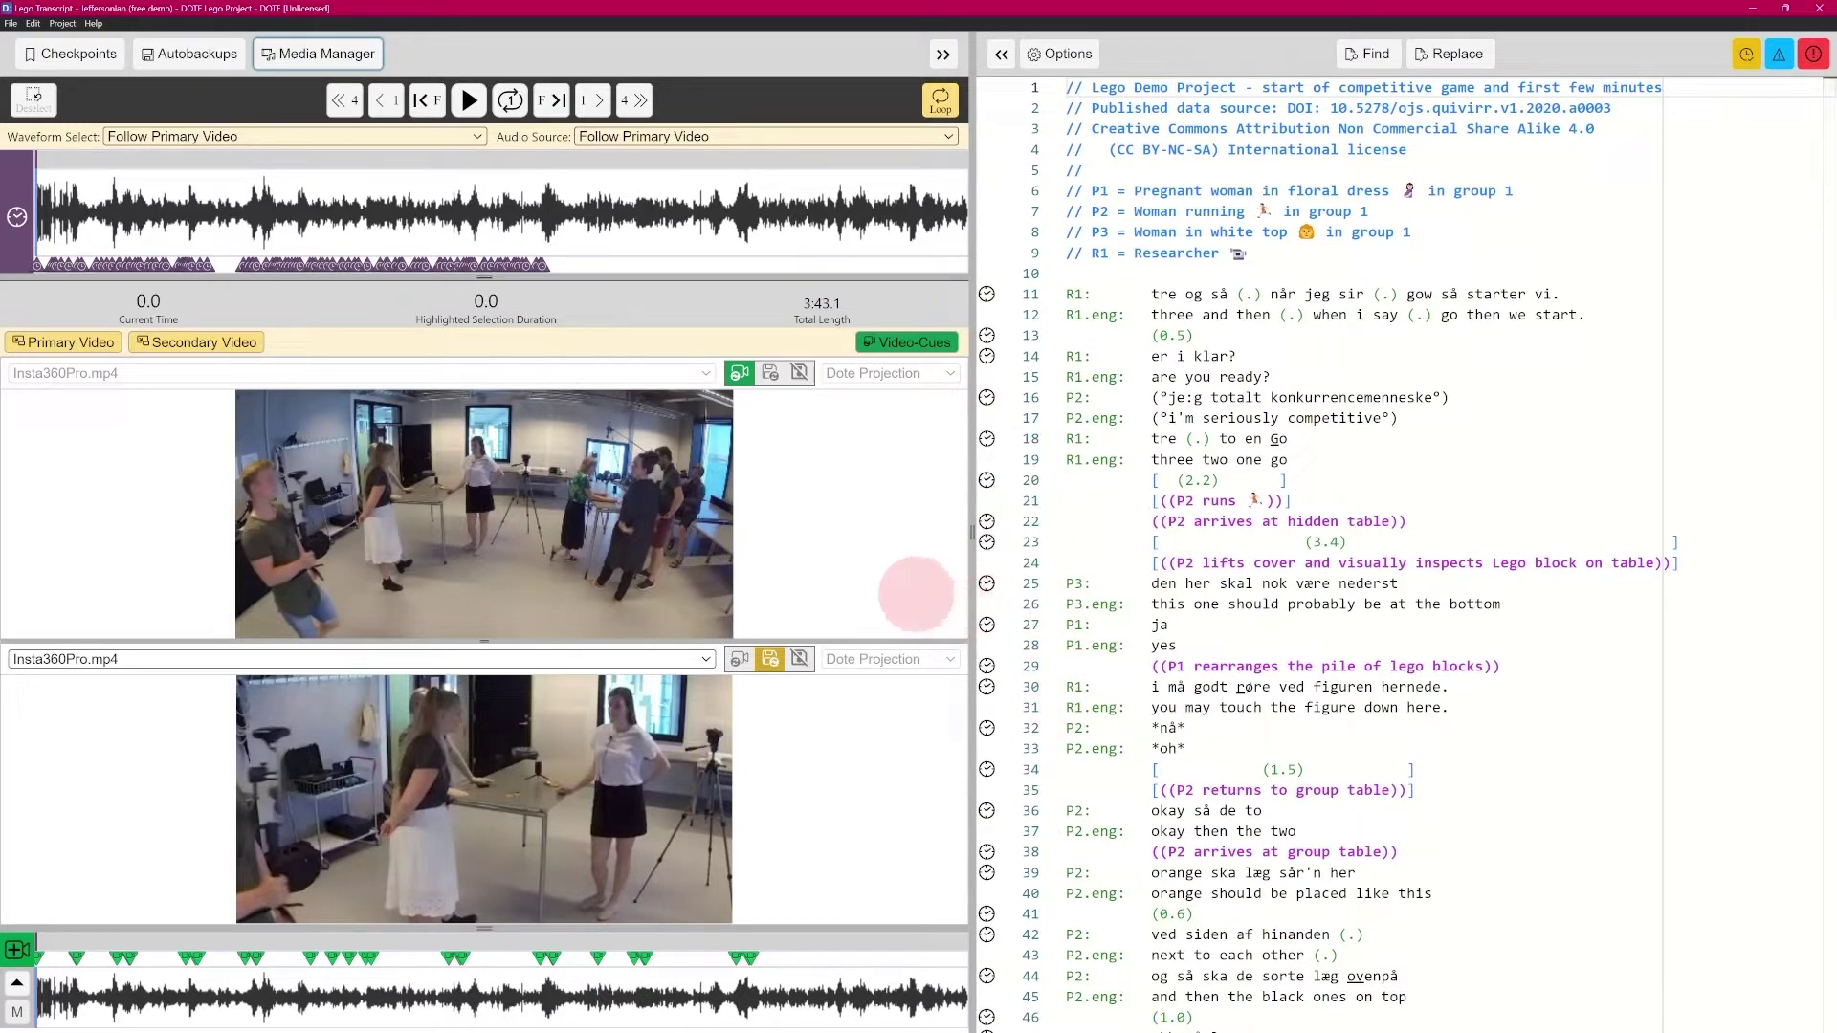
- Review the RTF export options and preview for the current transcript without exporting it
click(11, 23)
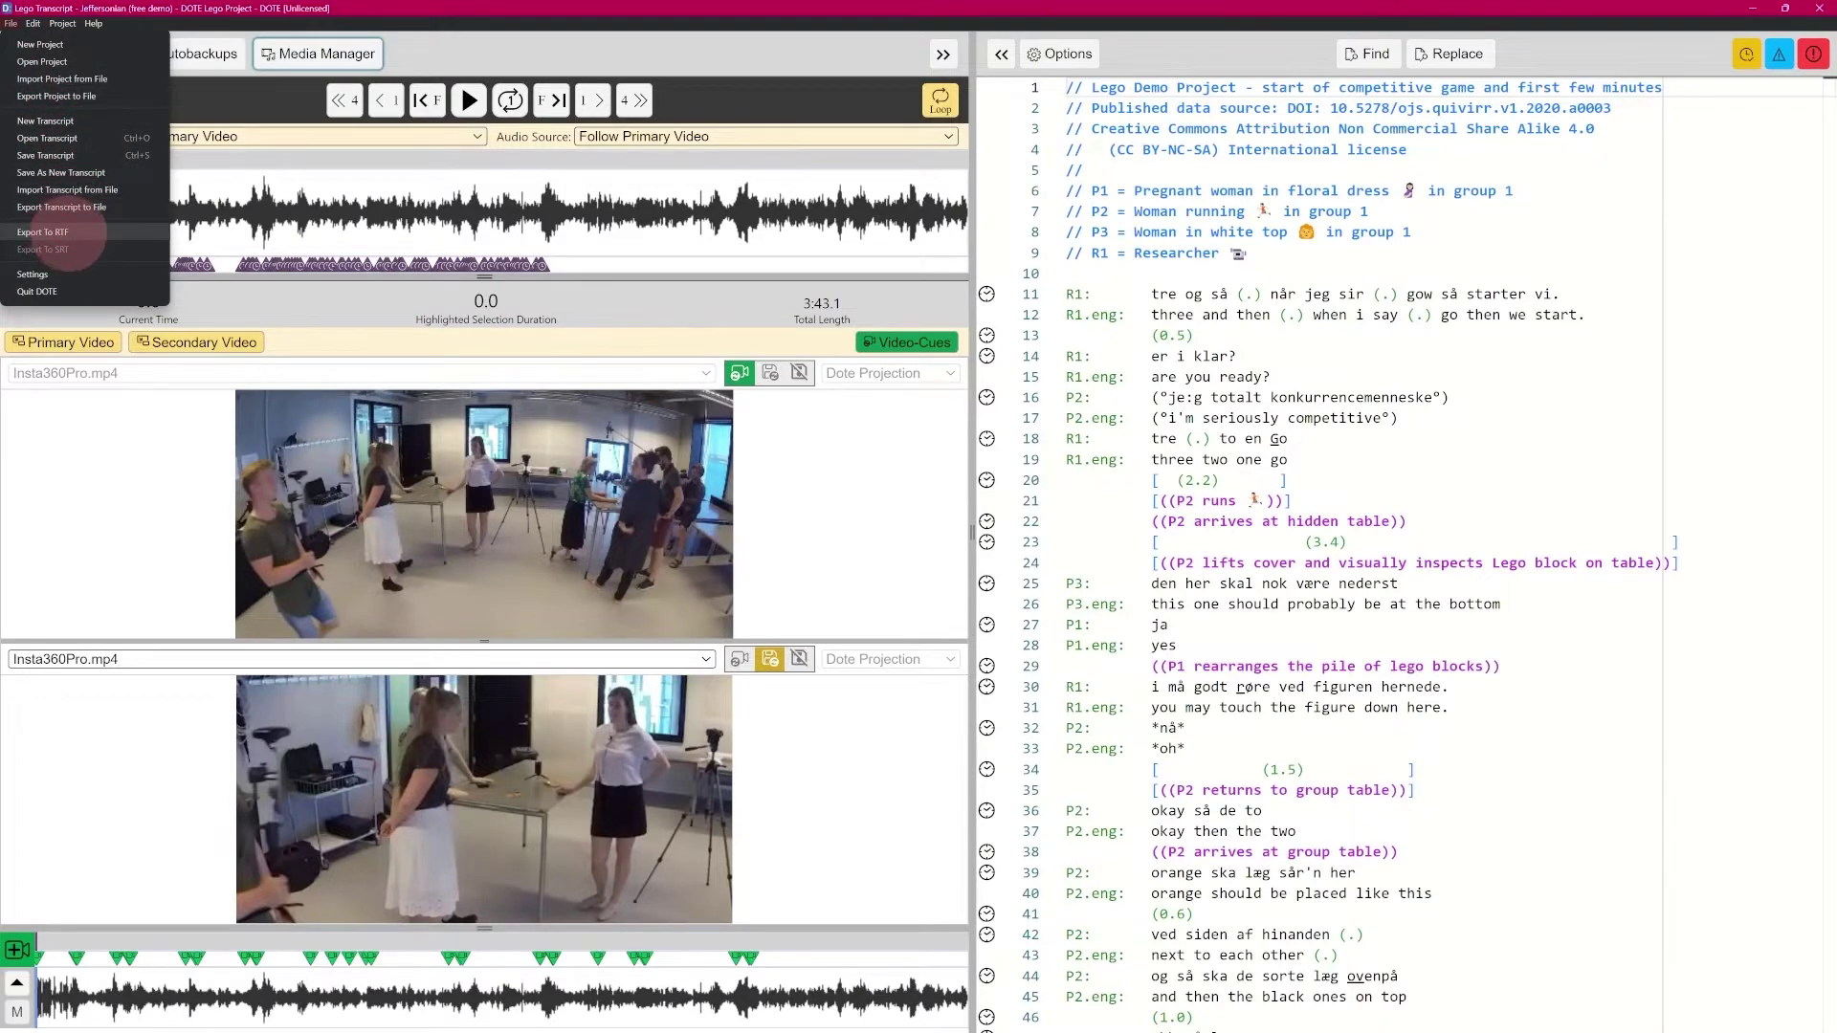
click(43, 232)
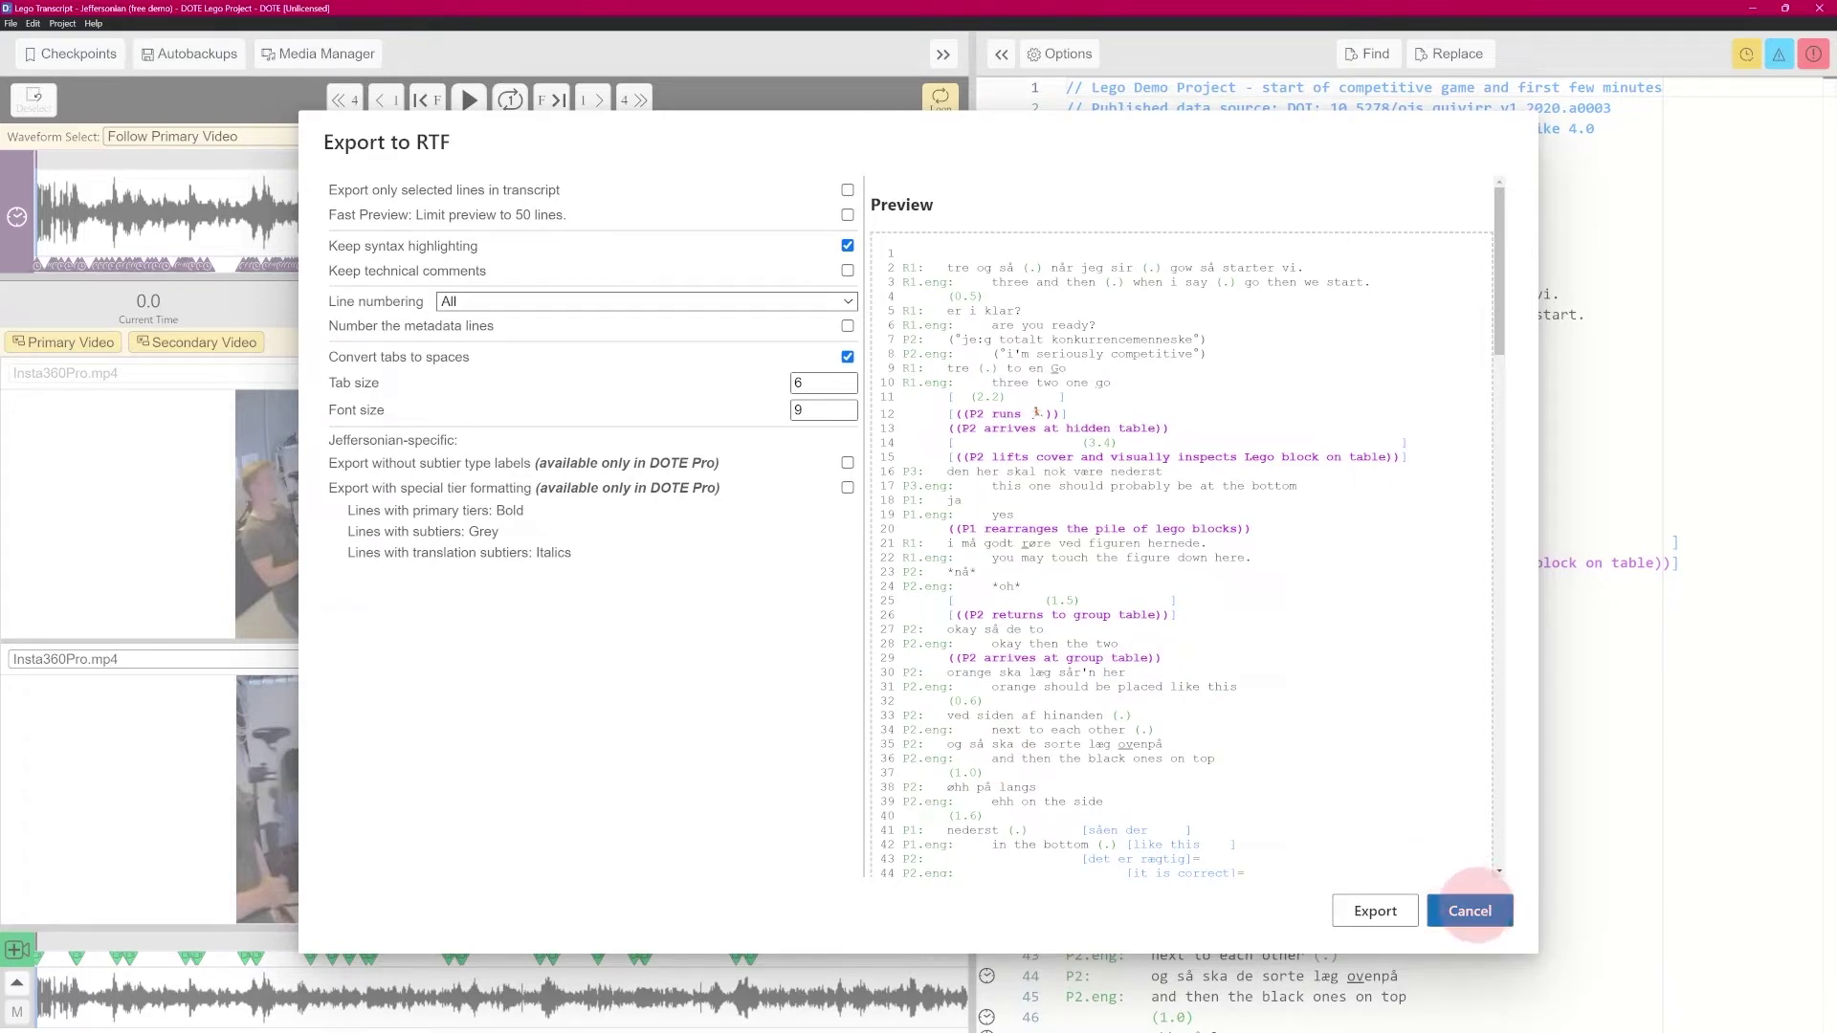
click(1469, 911)
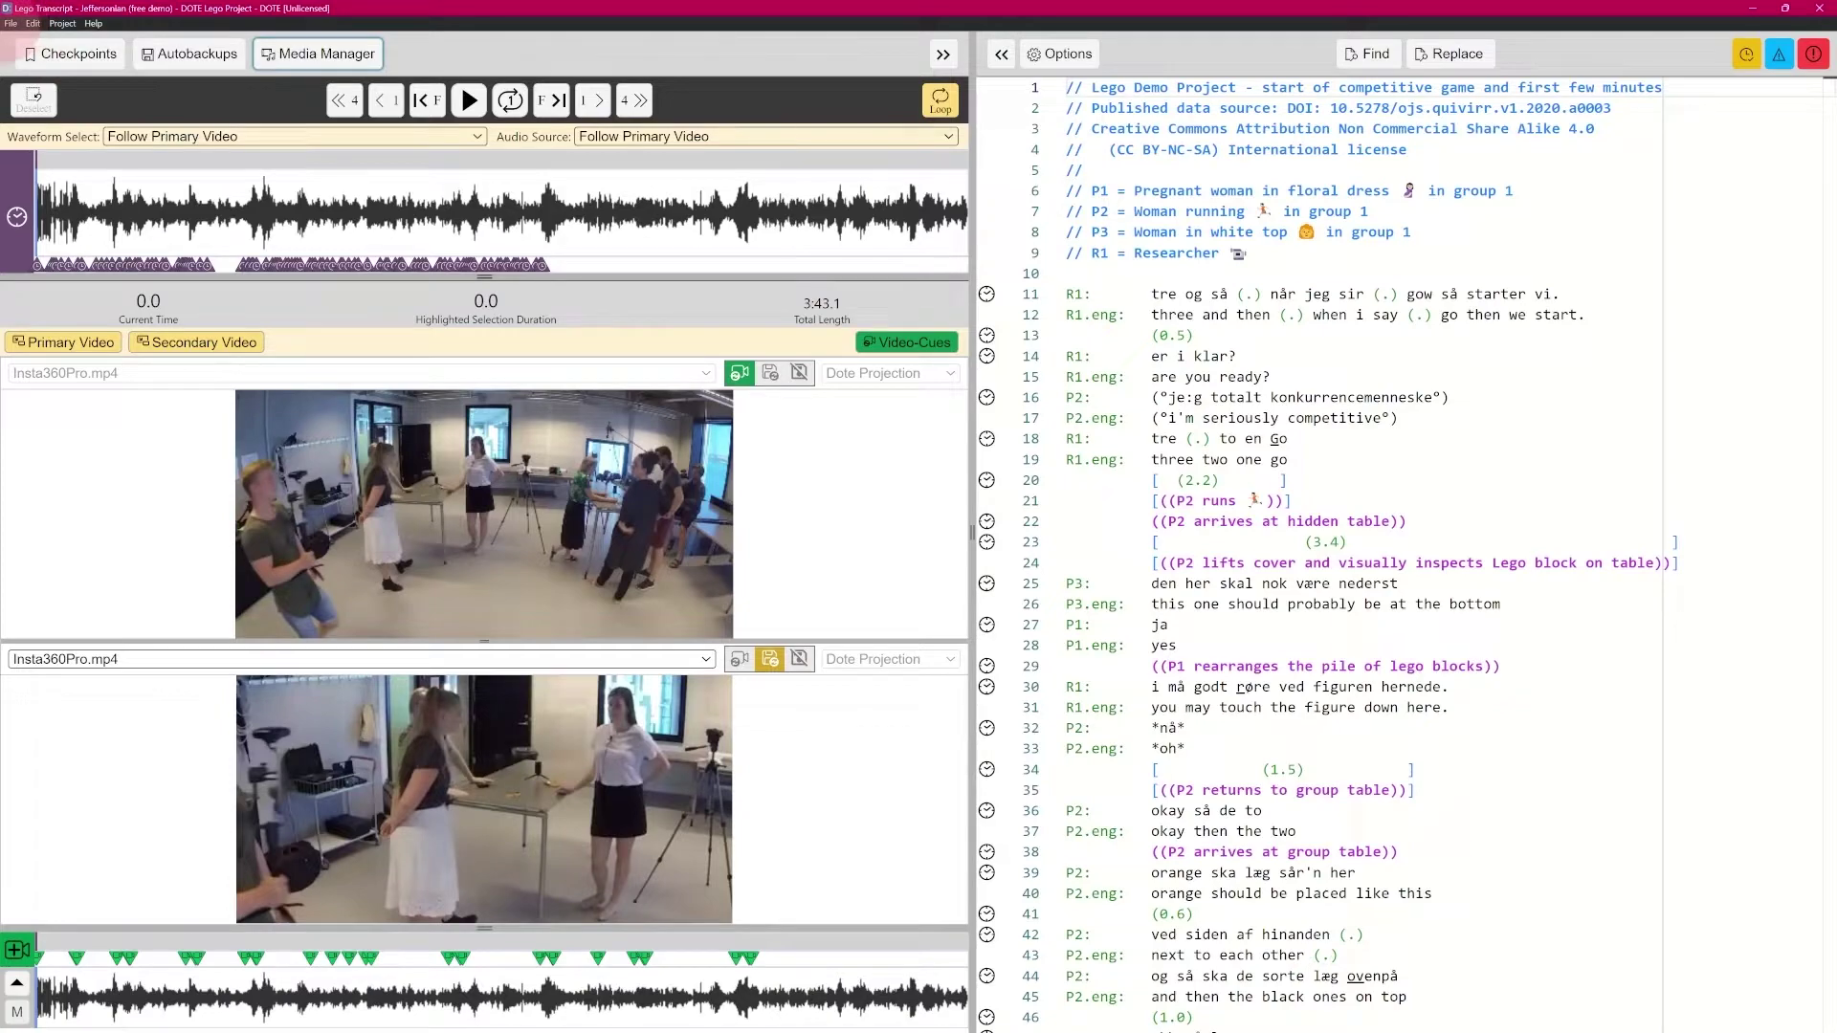
- Open the transcript "Lego Transcript - Jeffersonian (free demo)" from DOTE Lego Project and dismiss the licence warning
click(11, 23)
click(55, 129)
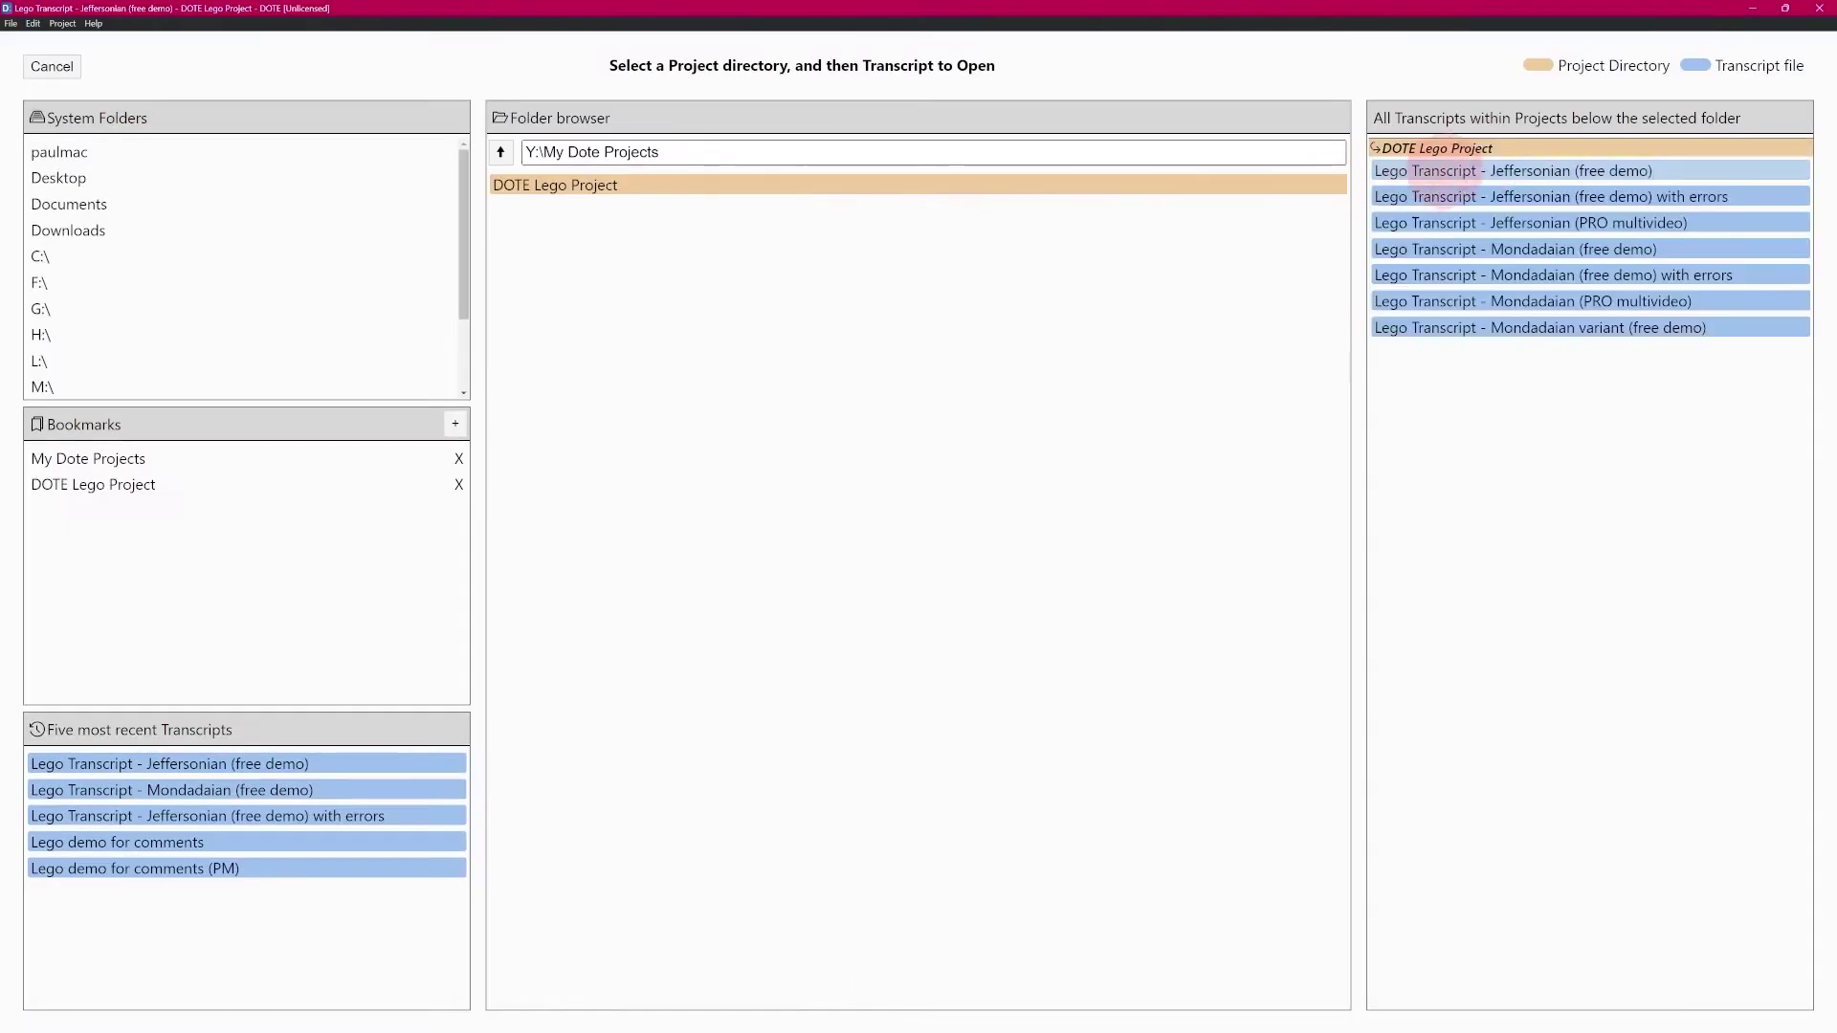
click(1499, 172)
click(1117, 579)
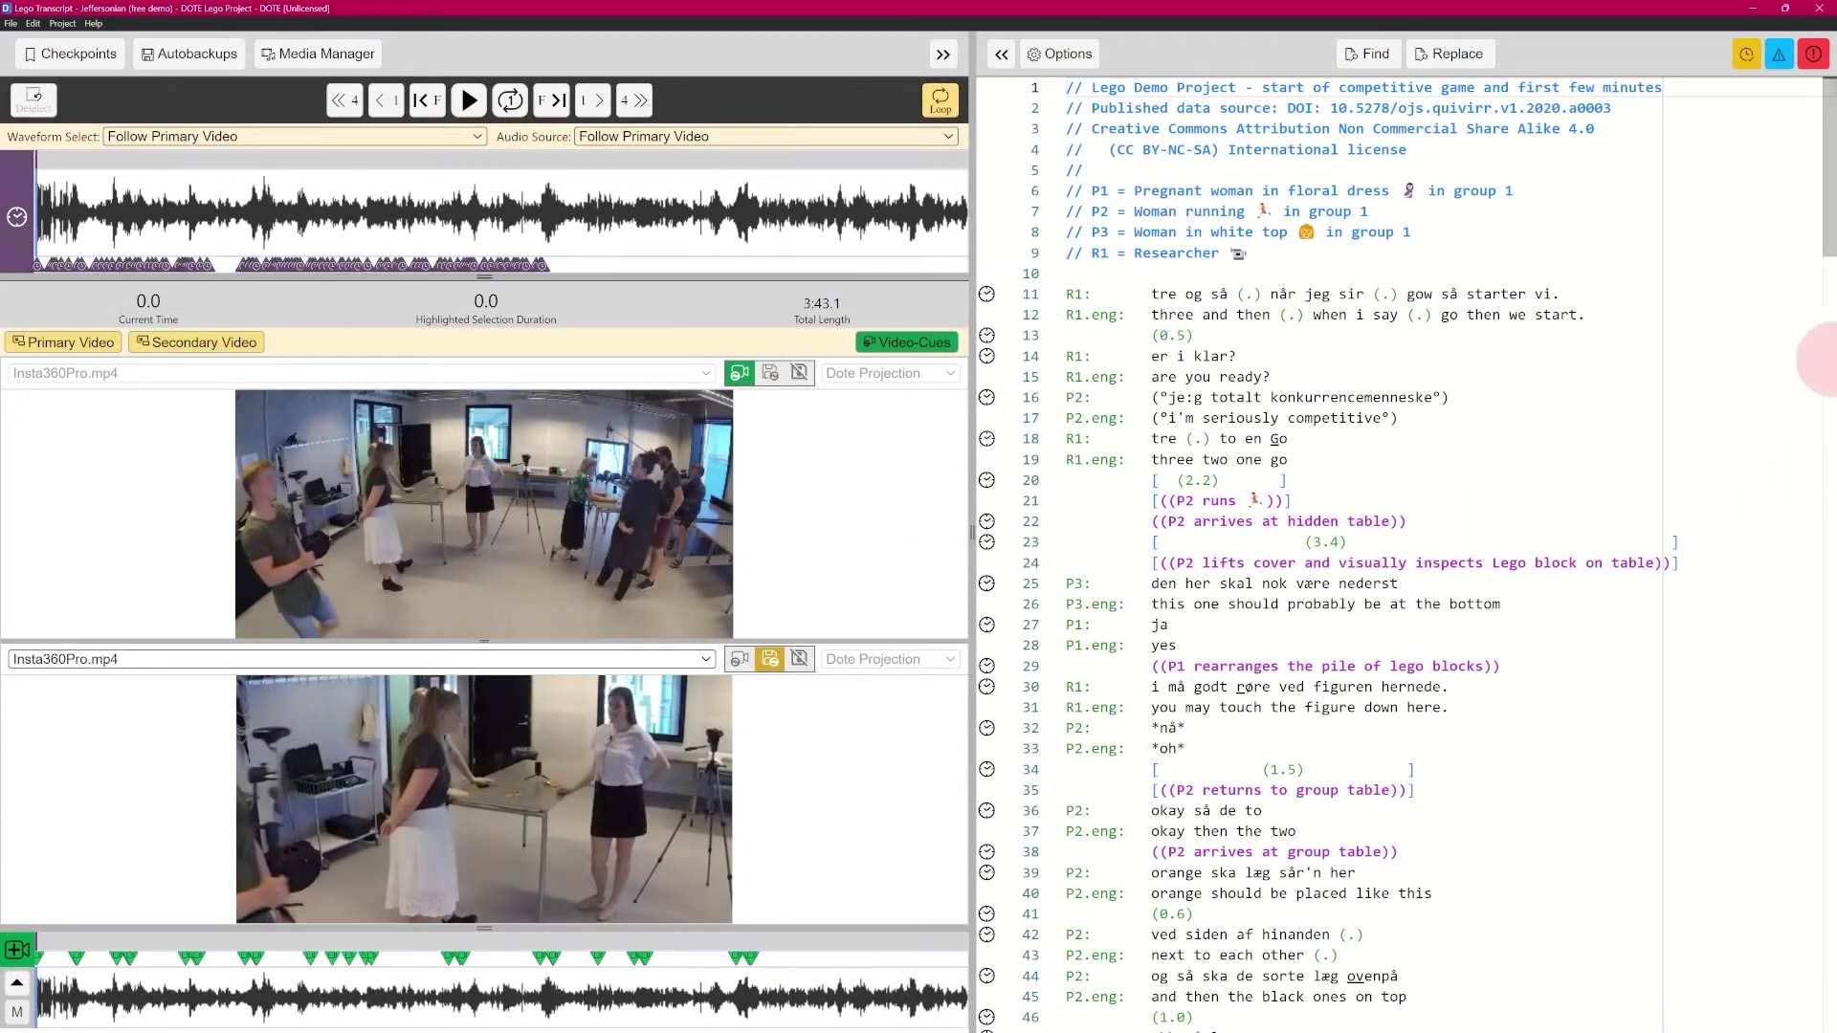
- Try to add a new line after line 200 at the end of the transcript
drag(1823, 246, 1808, 933)
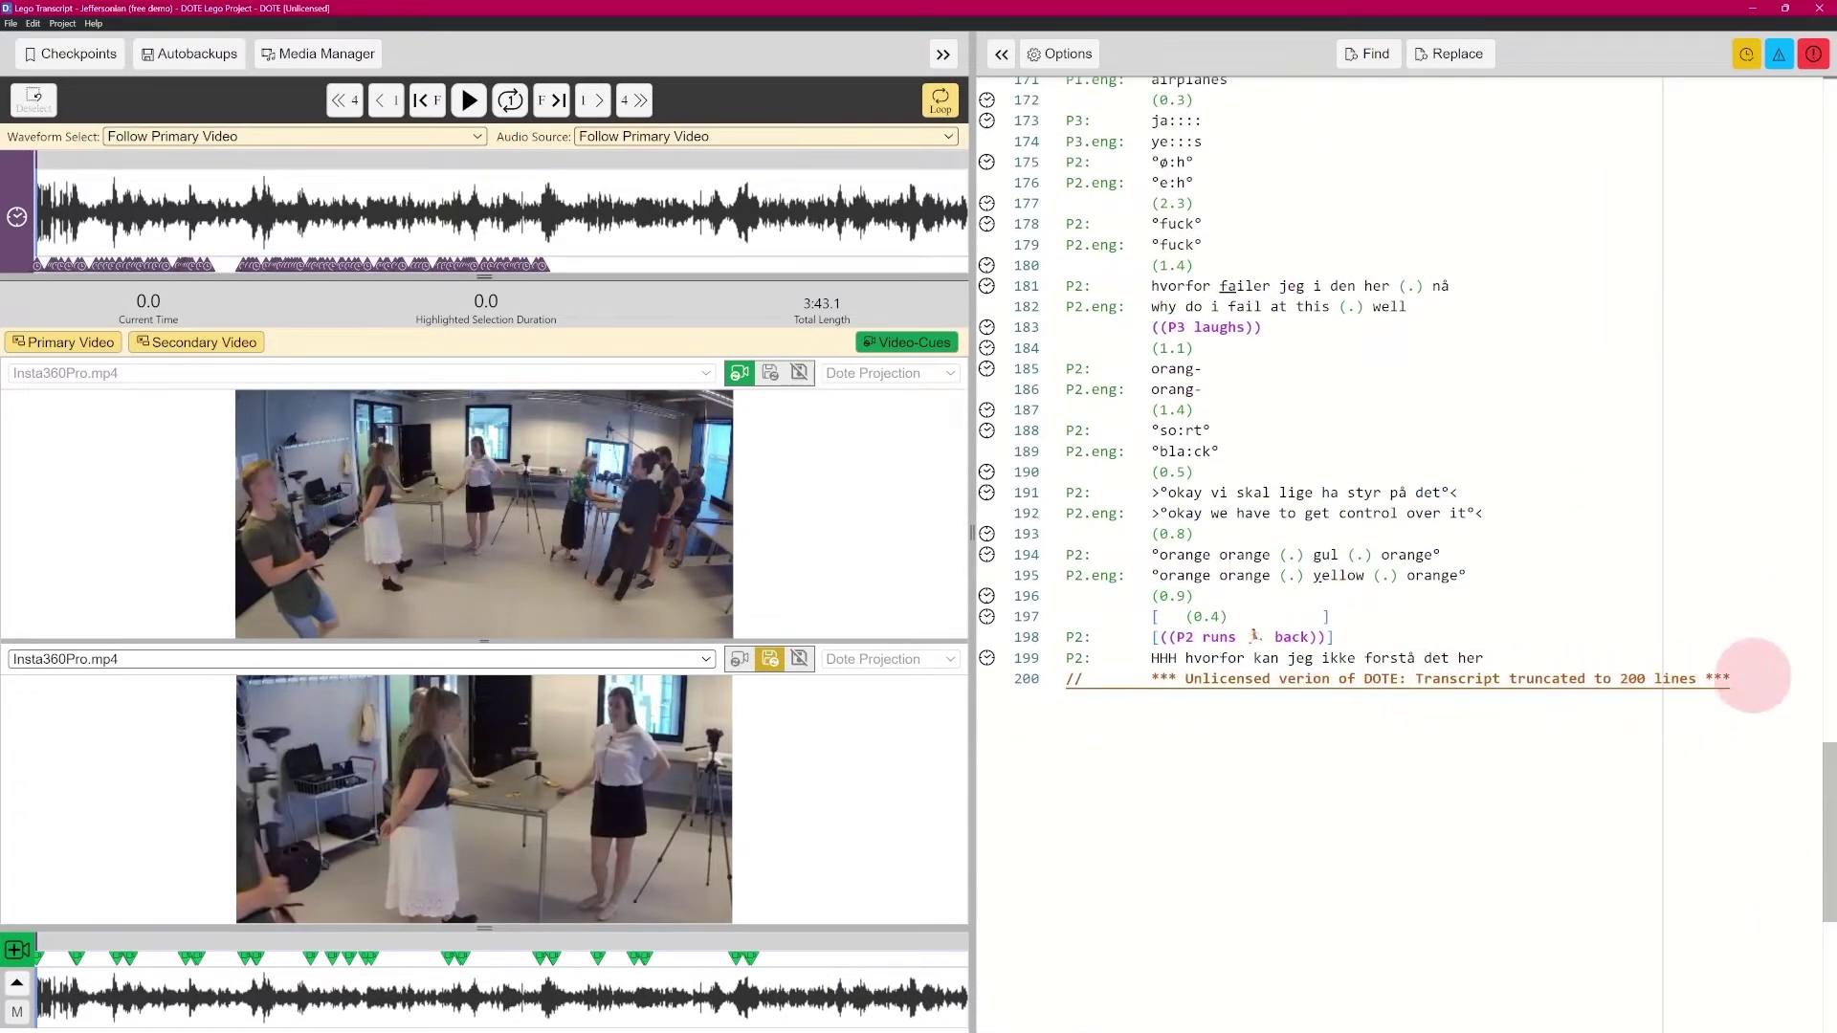
key(Return)
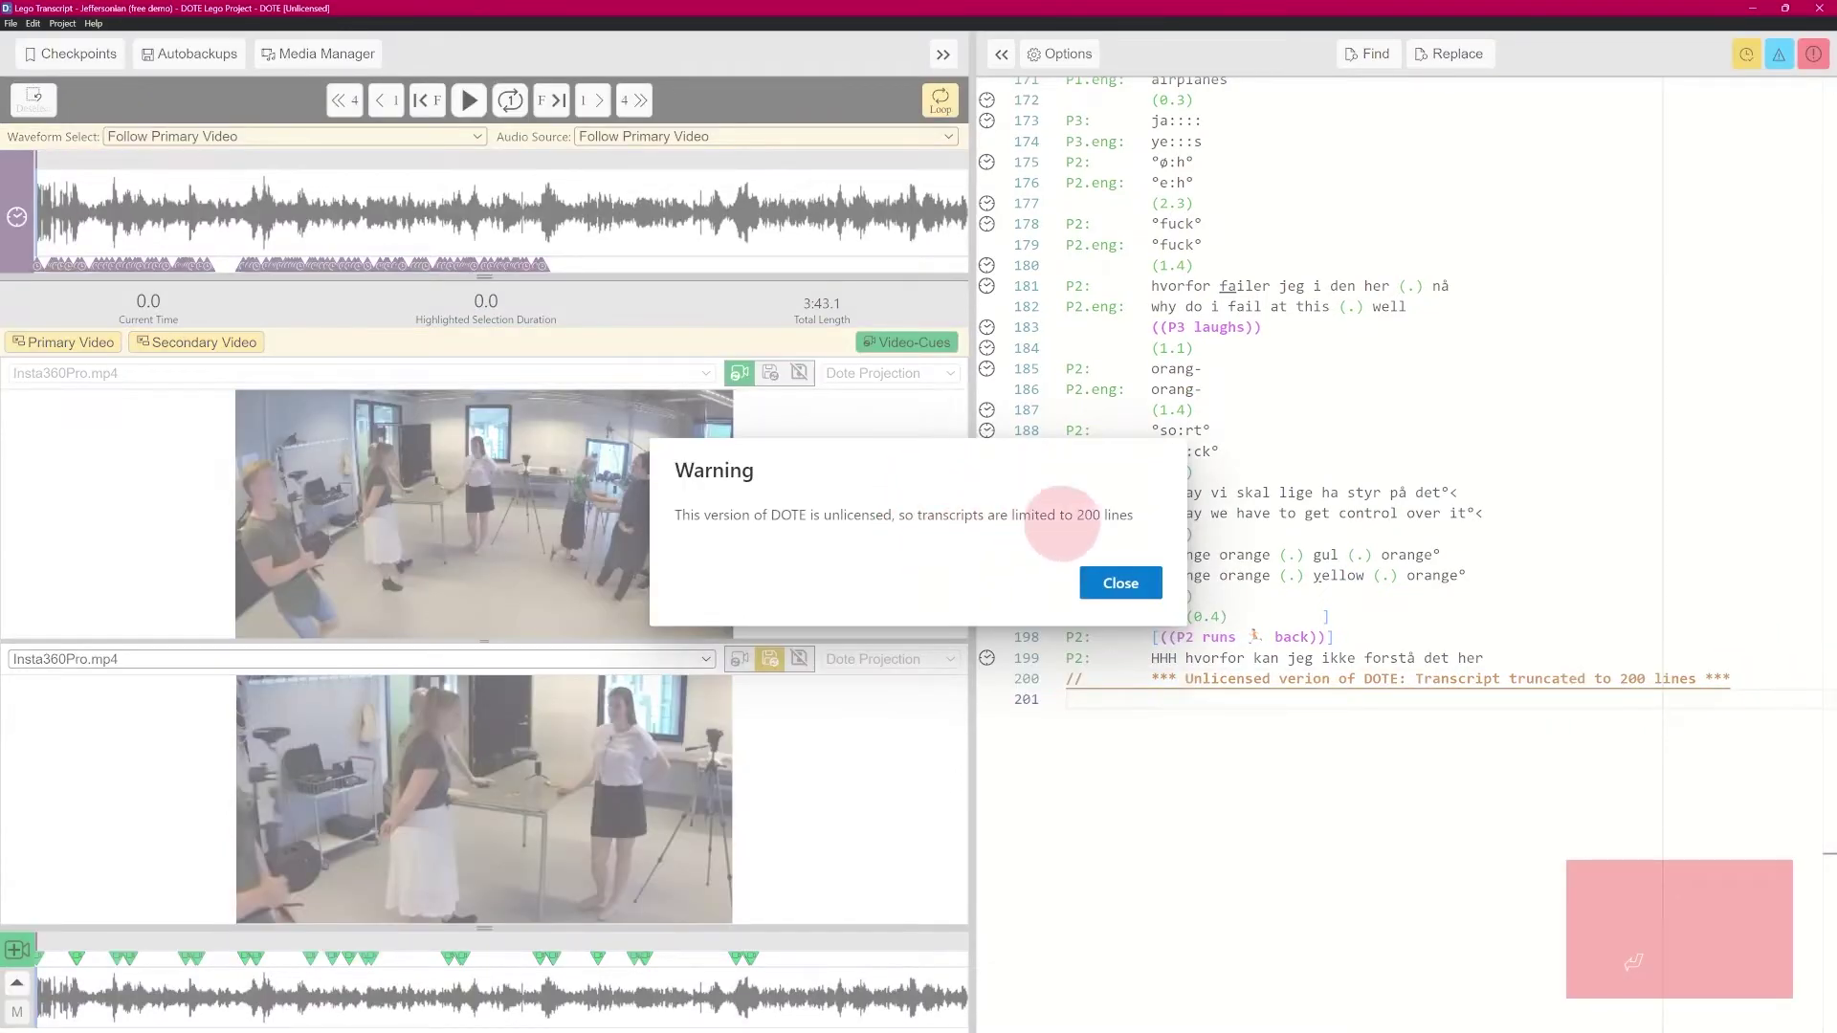
click(1121, 581)
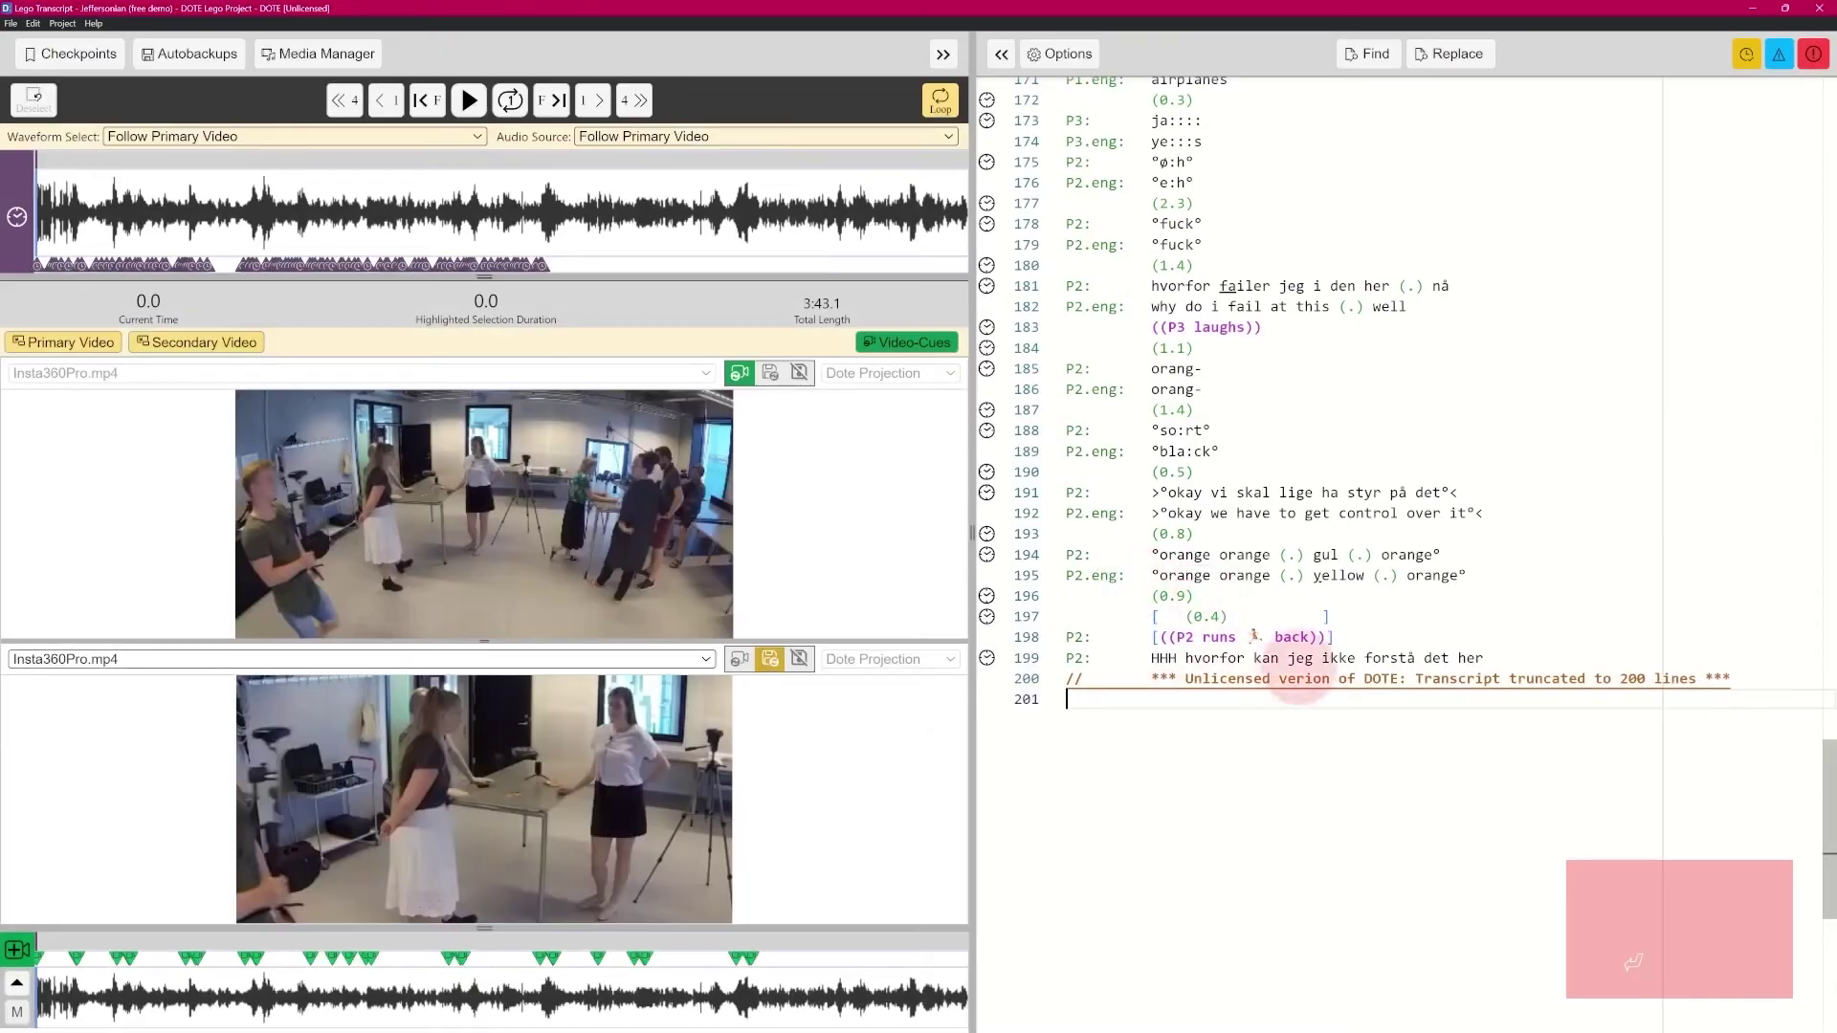
drag(1822, 773, 1825, 105)
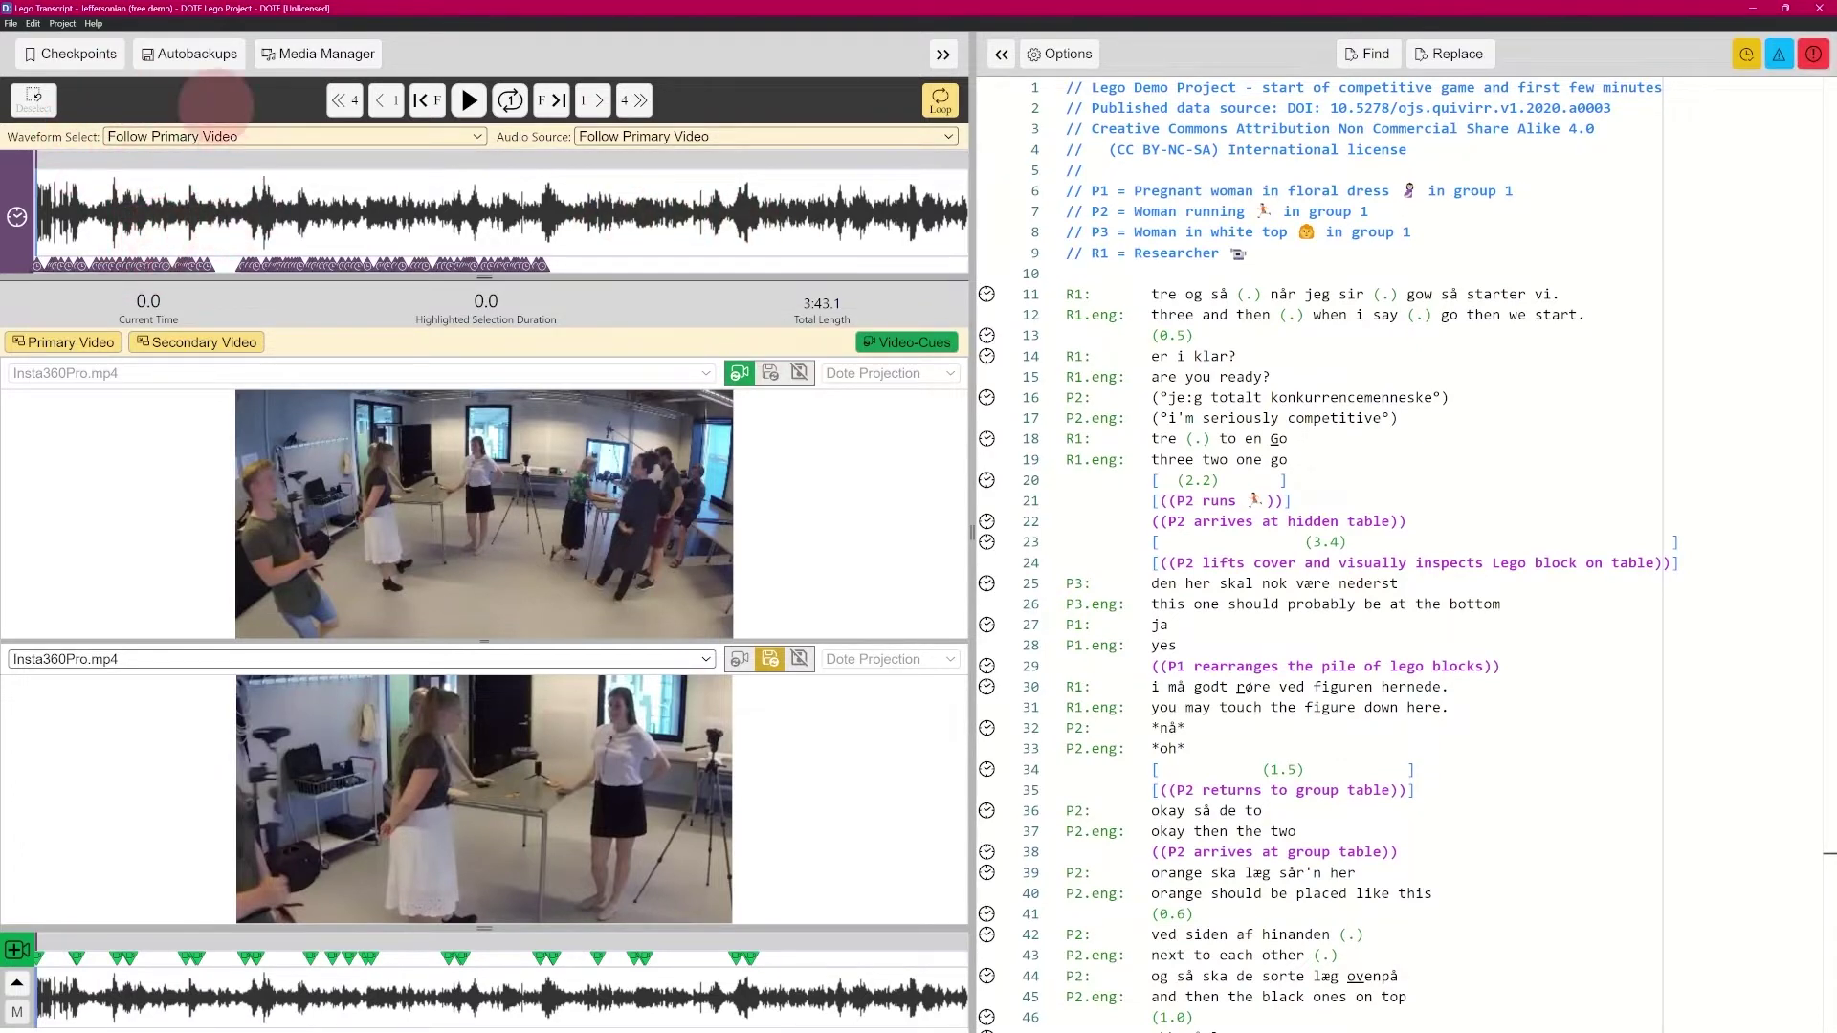
- Try to activate G1-T2-YI360.mp4 in the Media Manager alongside the two media files already active
click(320, 53)
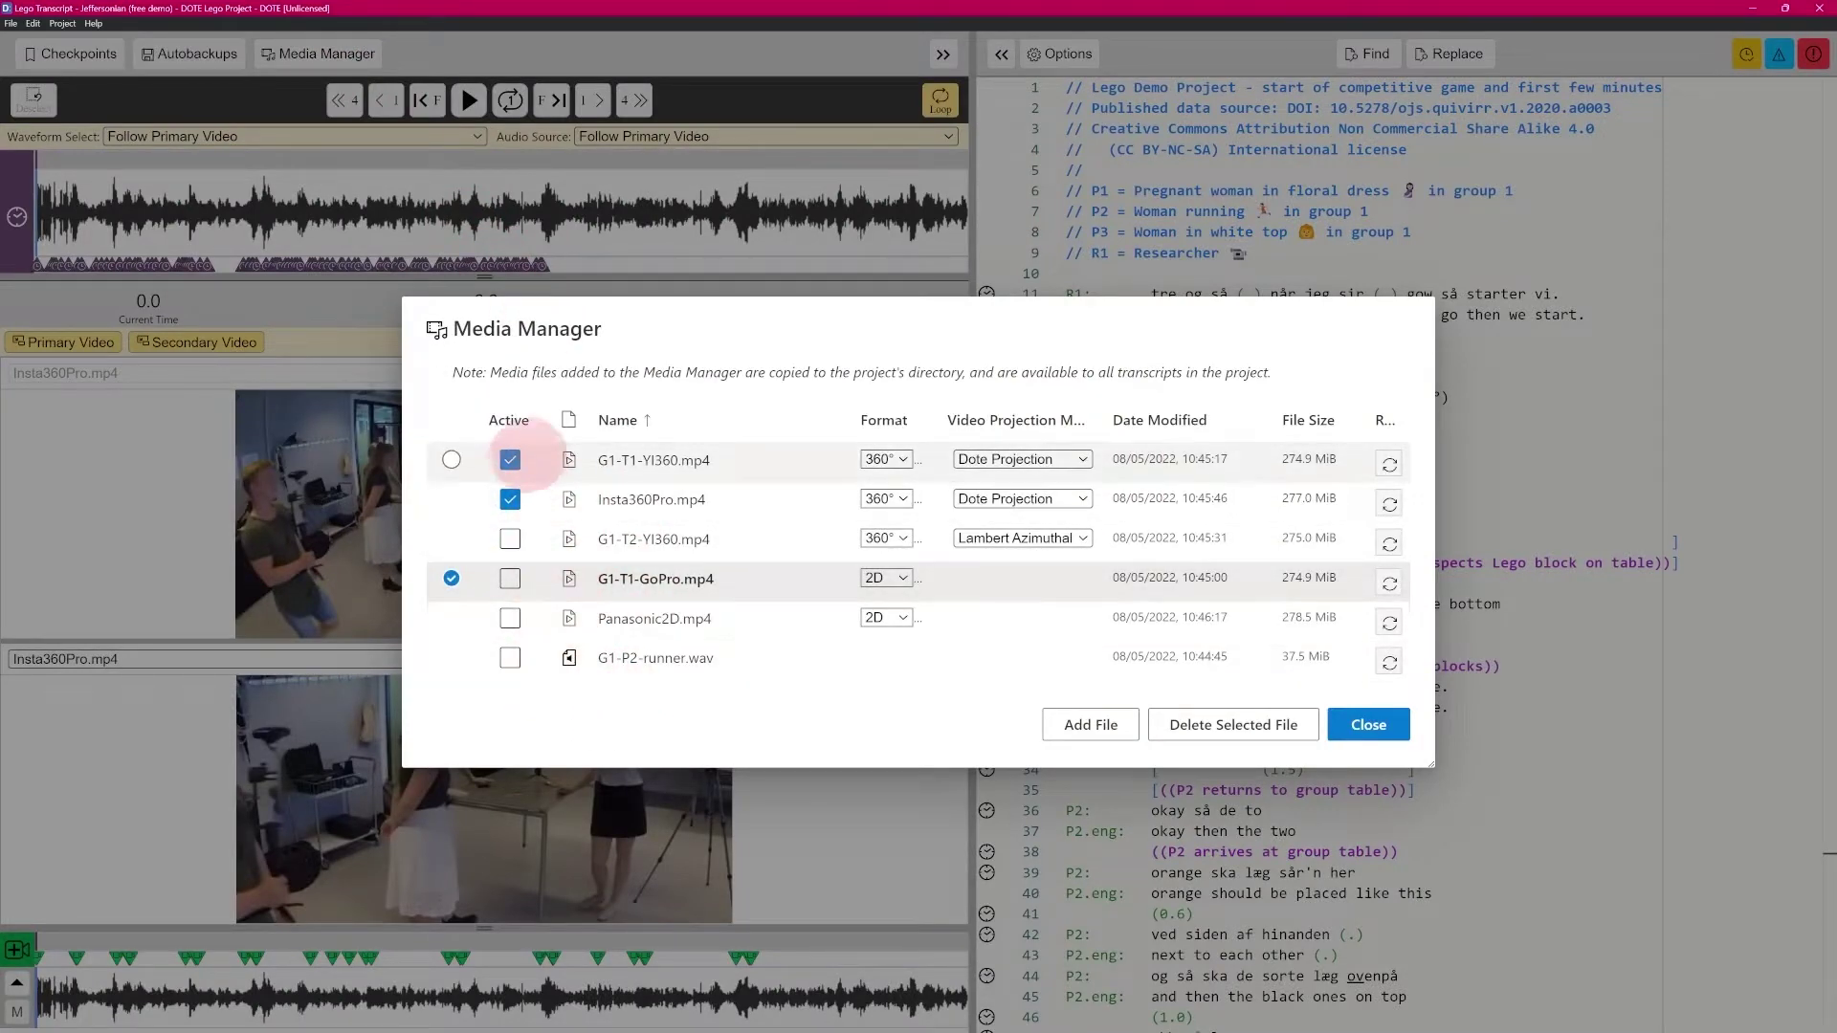
click(510, 539)
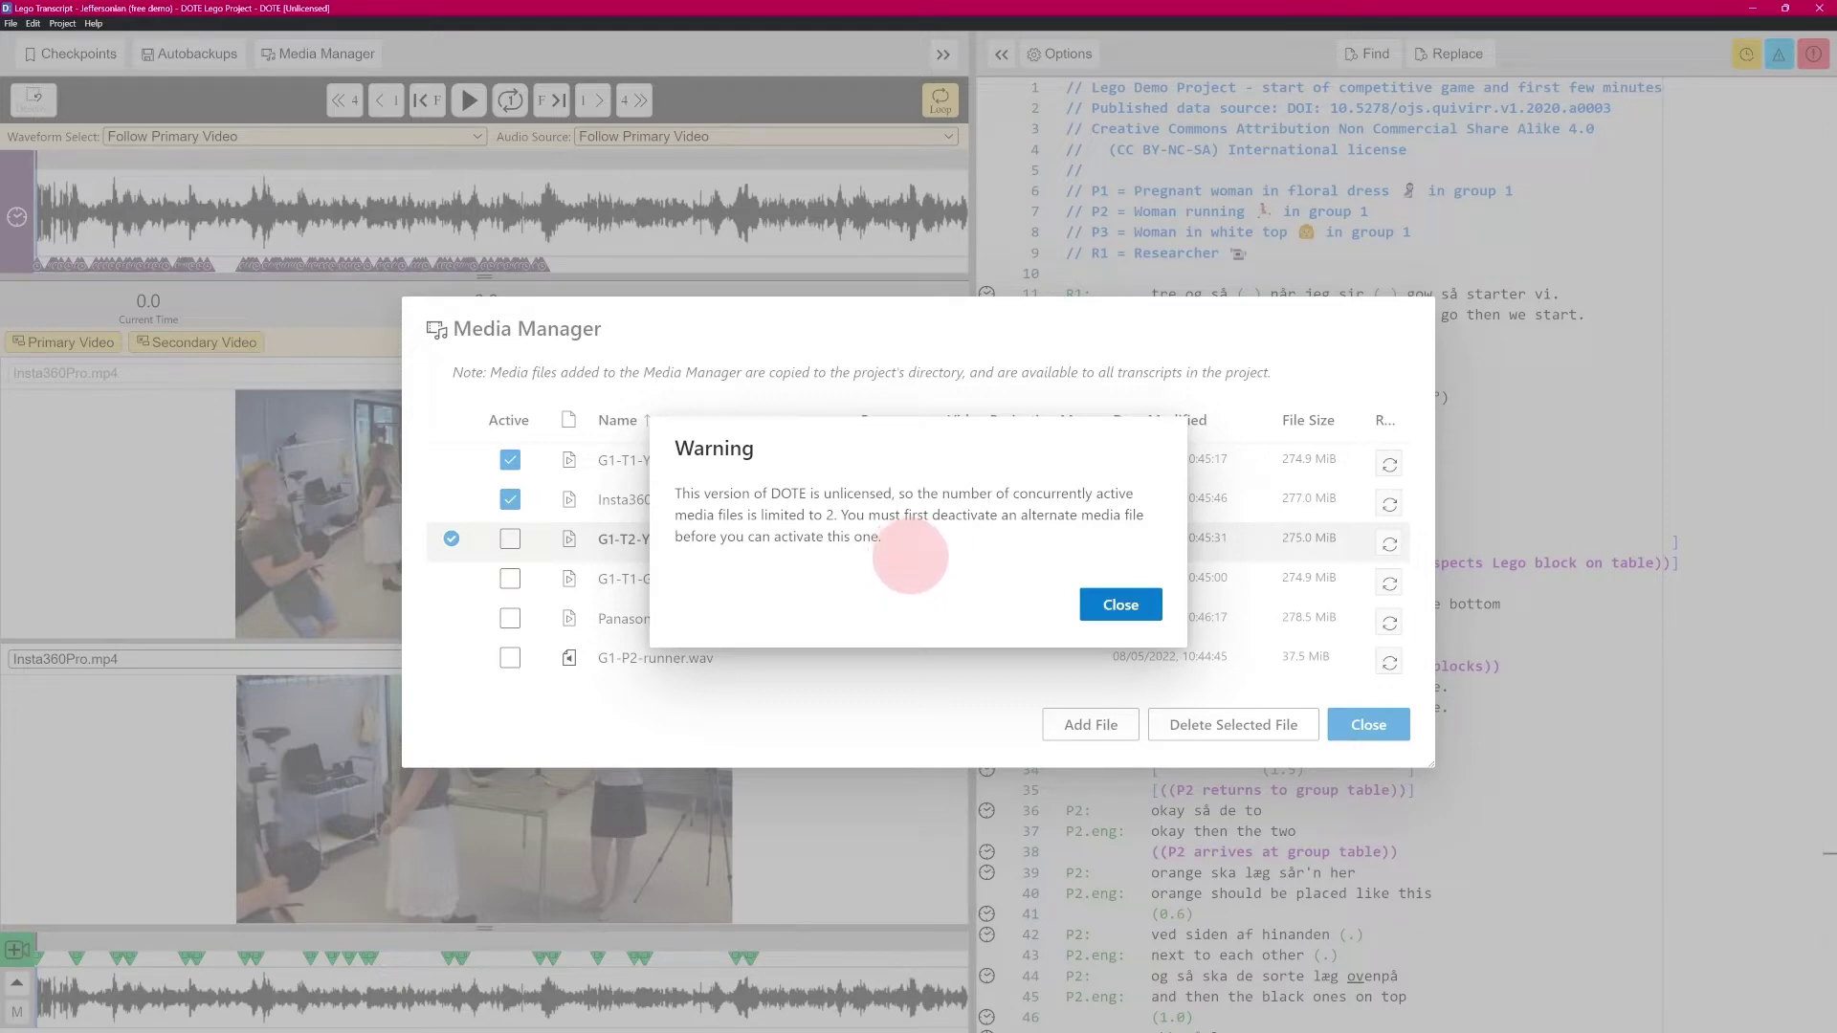
click(1120, 604)
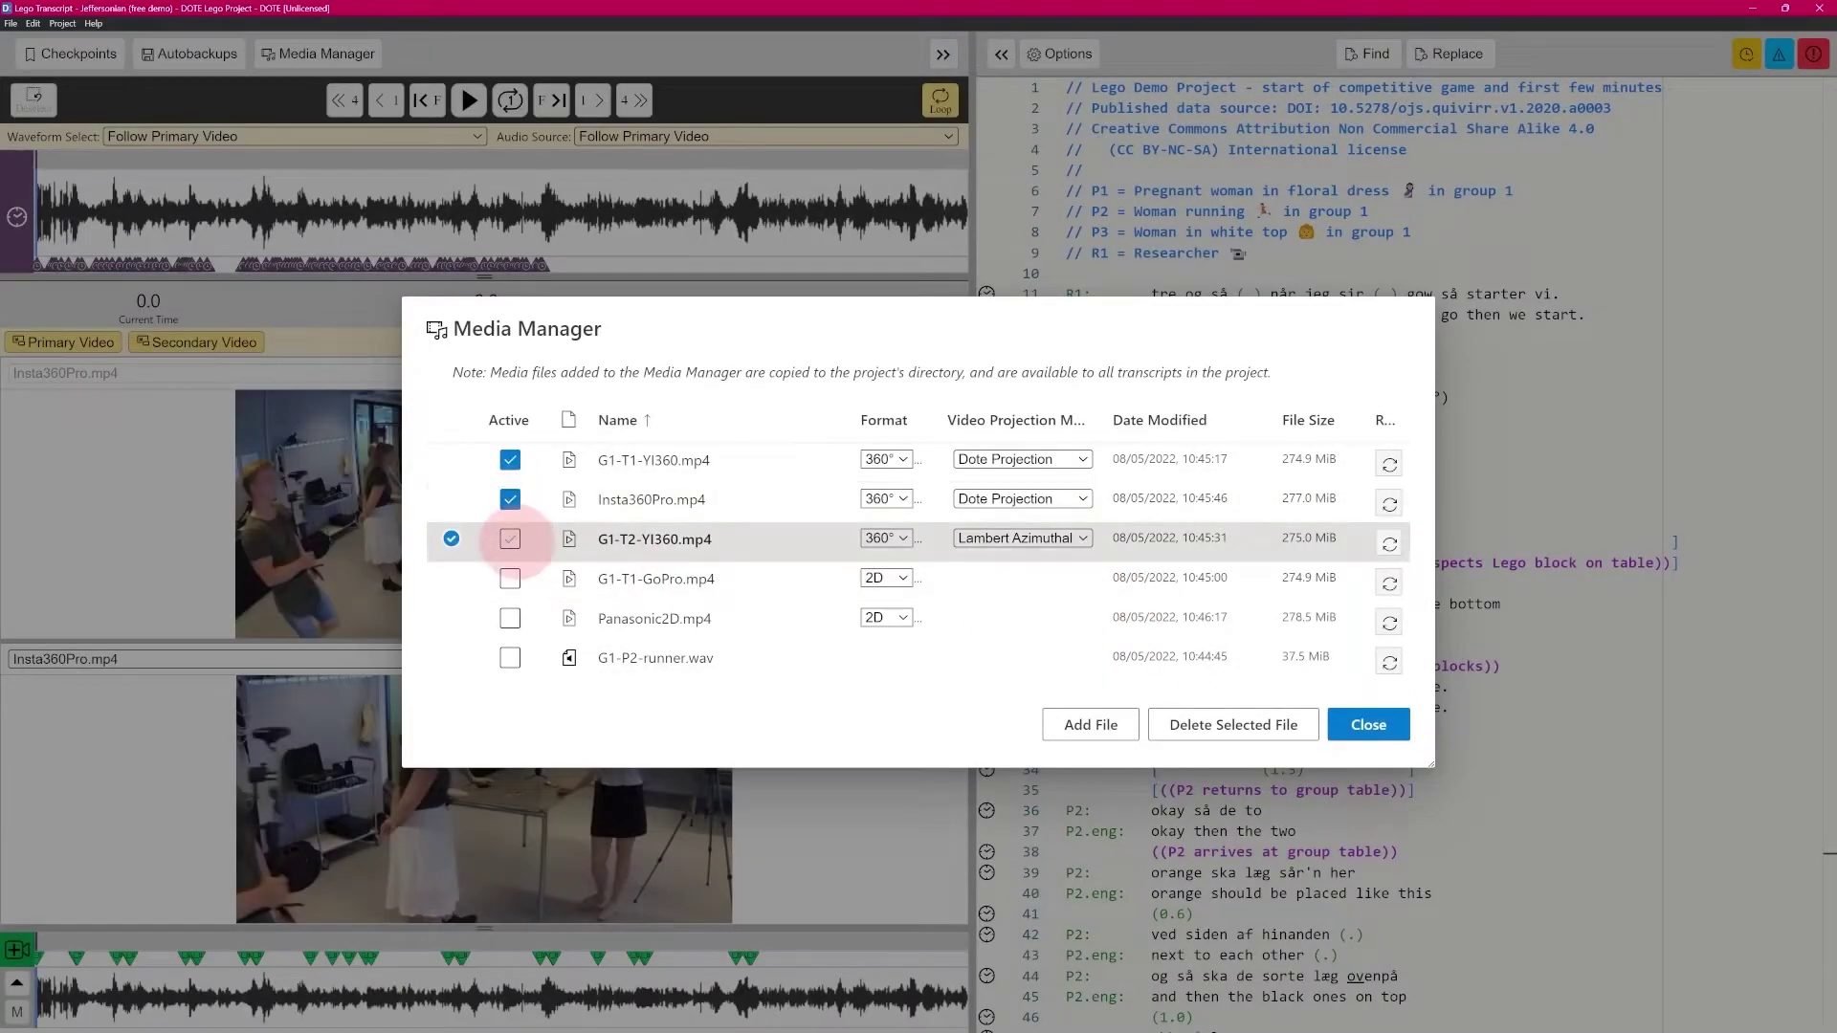
click(510, 539)
- Swap the active media file Insta360Pro.mp4 for G1-T1-GoPro.mp4 and revert the swap
click(510, 498)
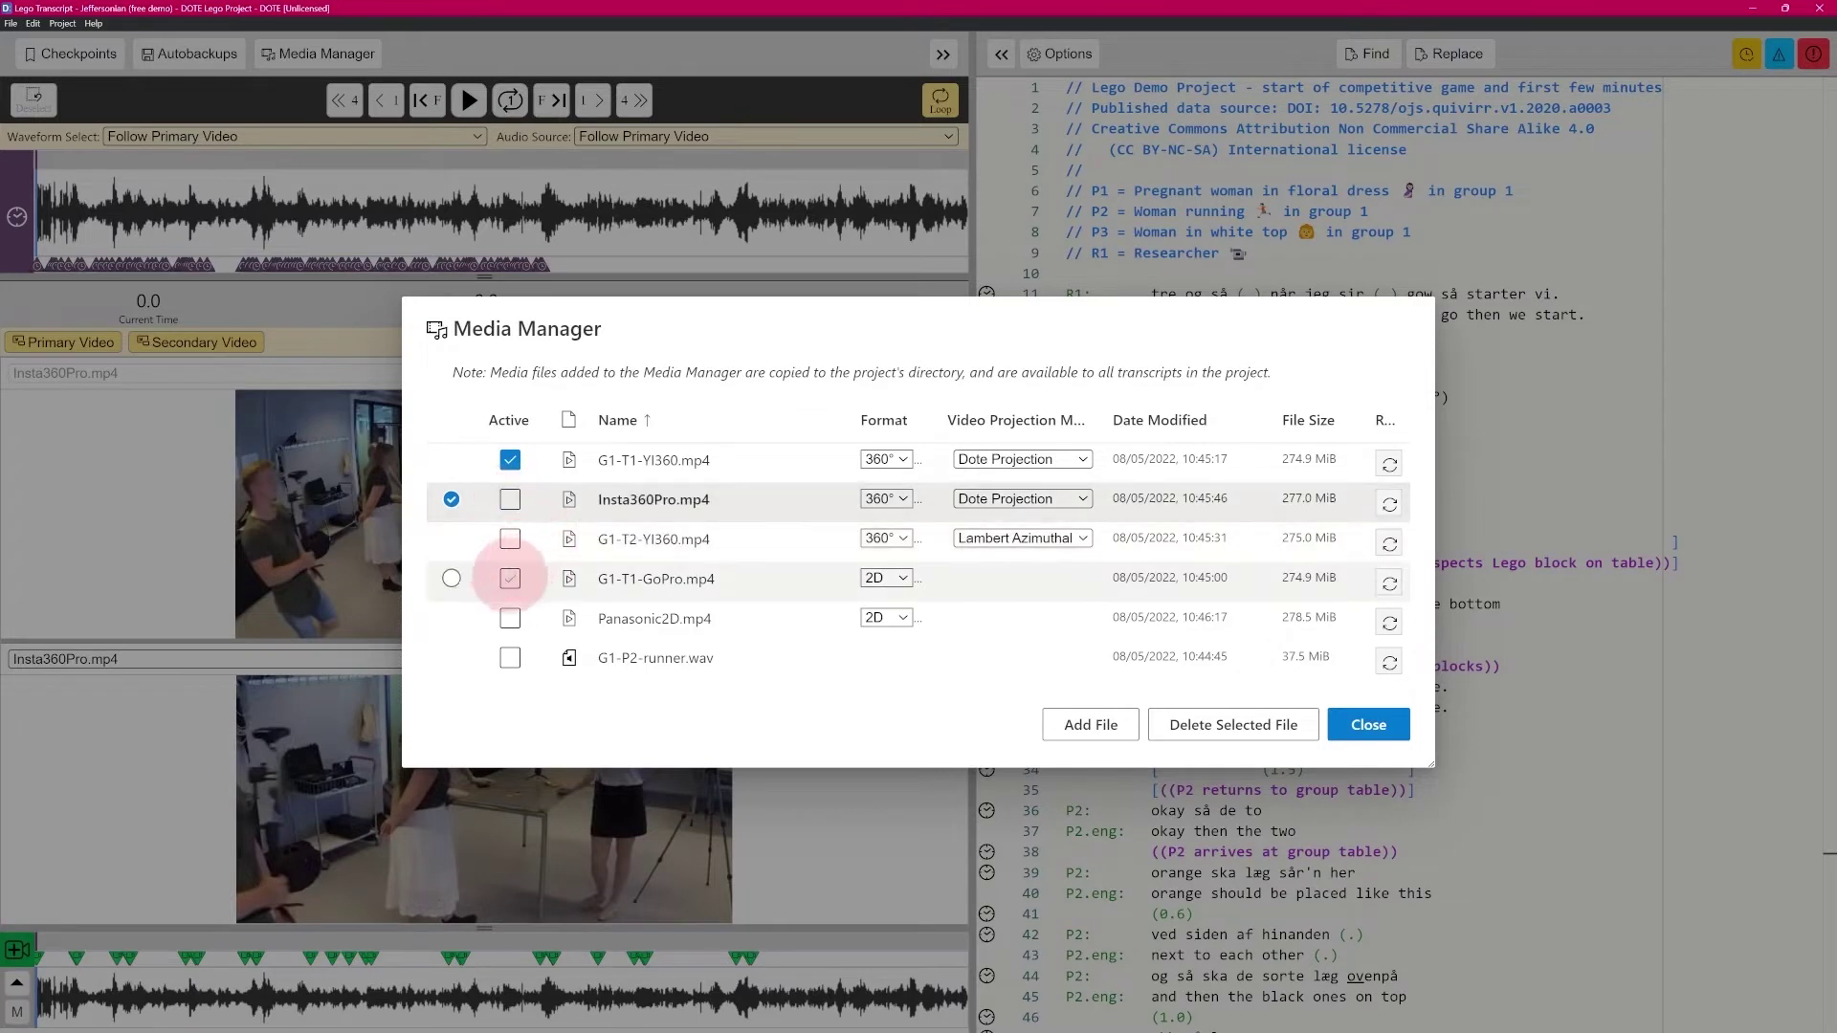
click(510, 578)
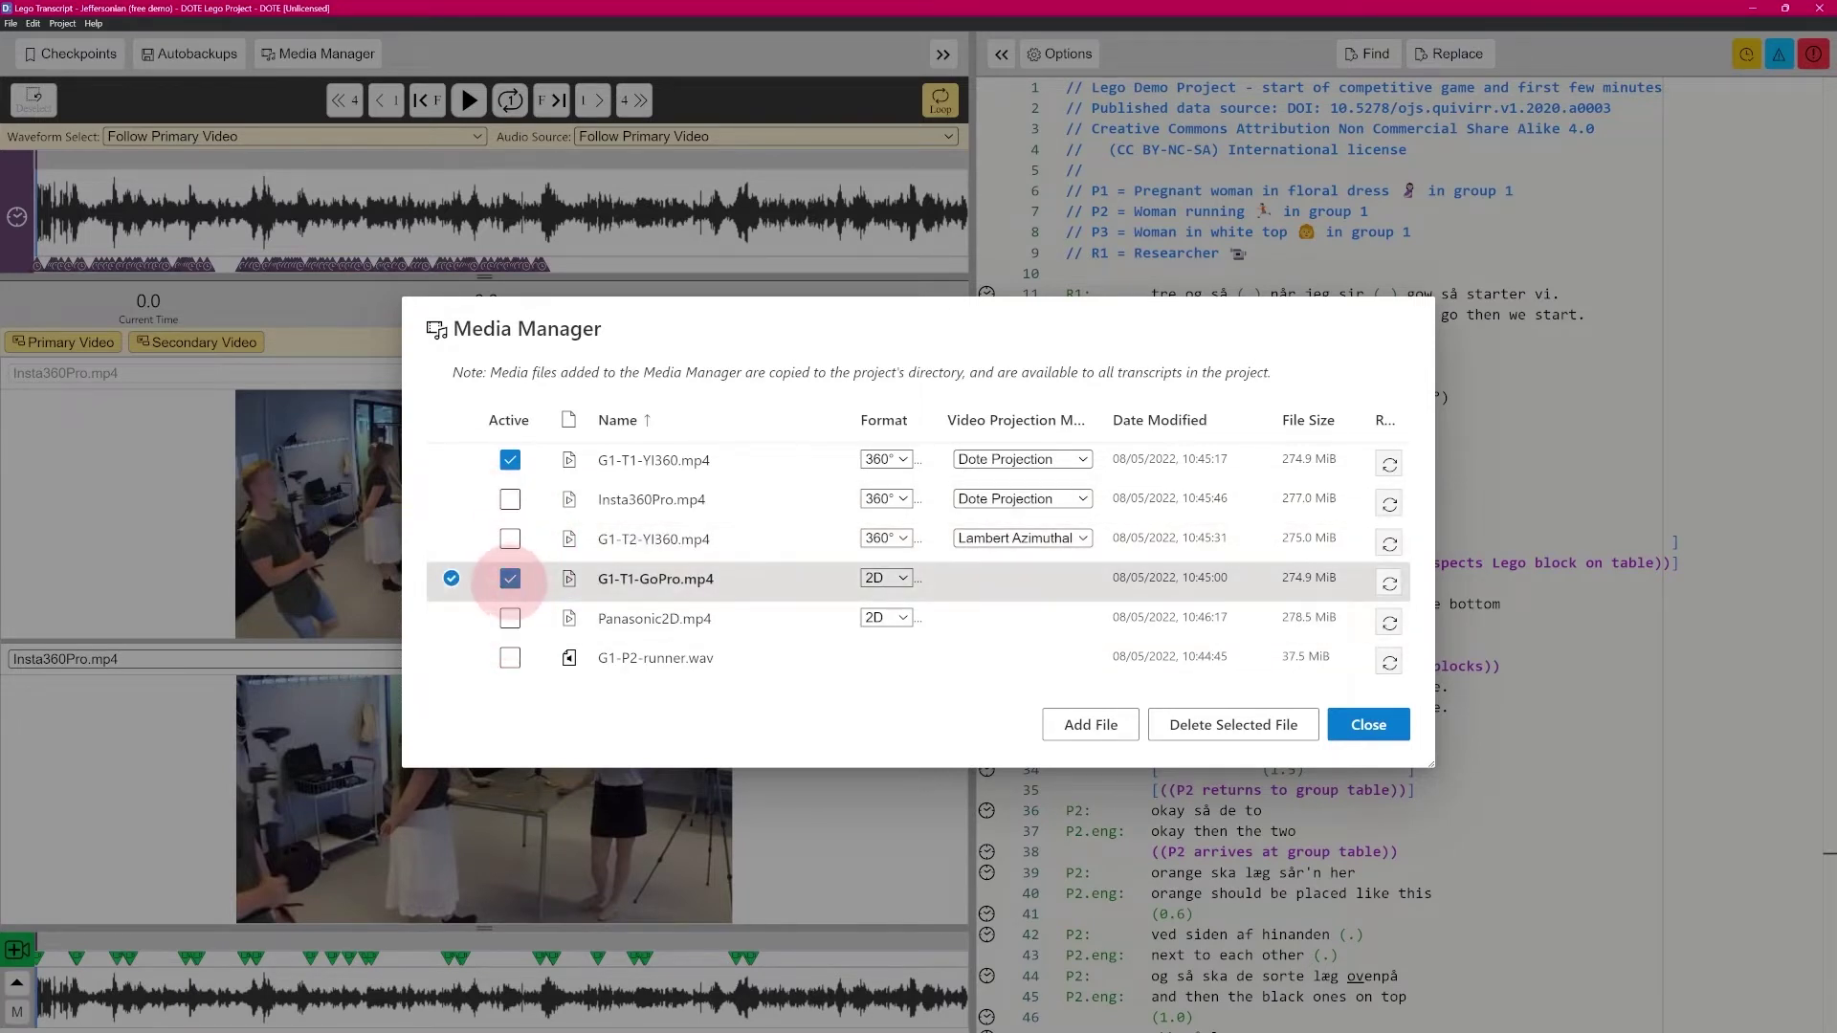
click(510, 578)
click(510, 499)
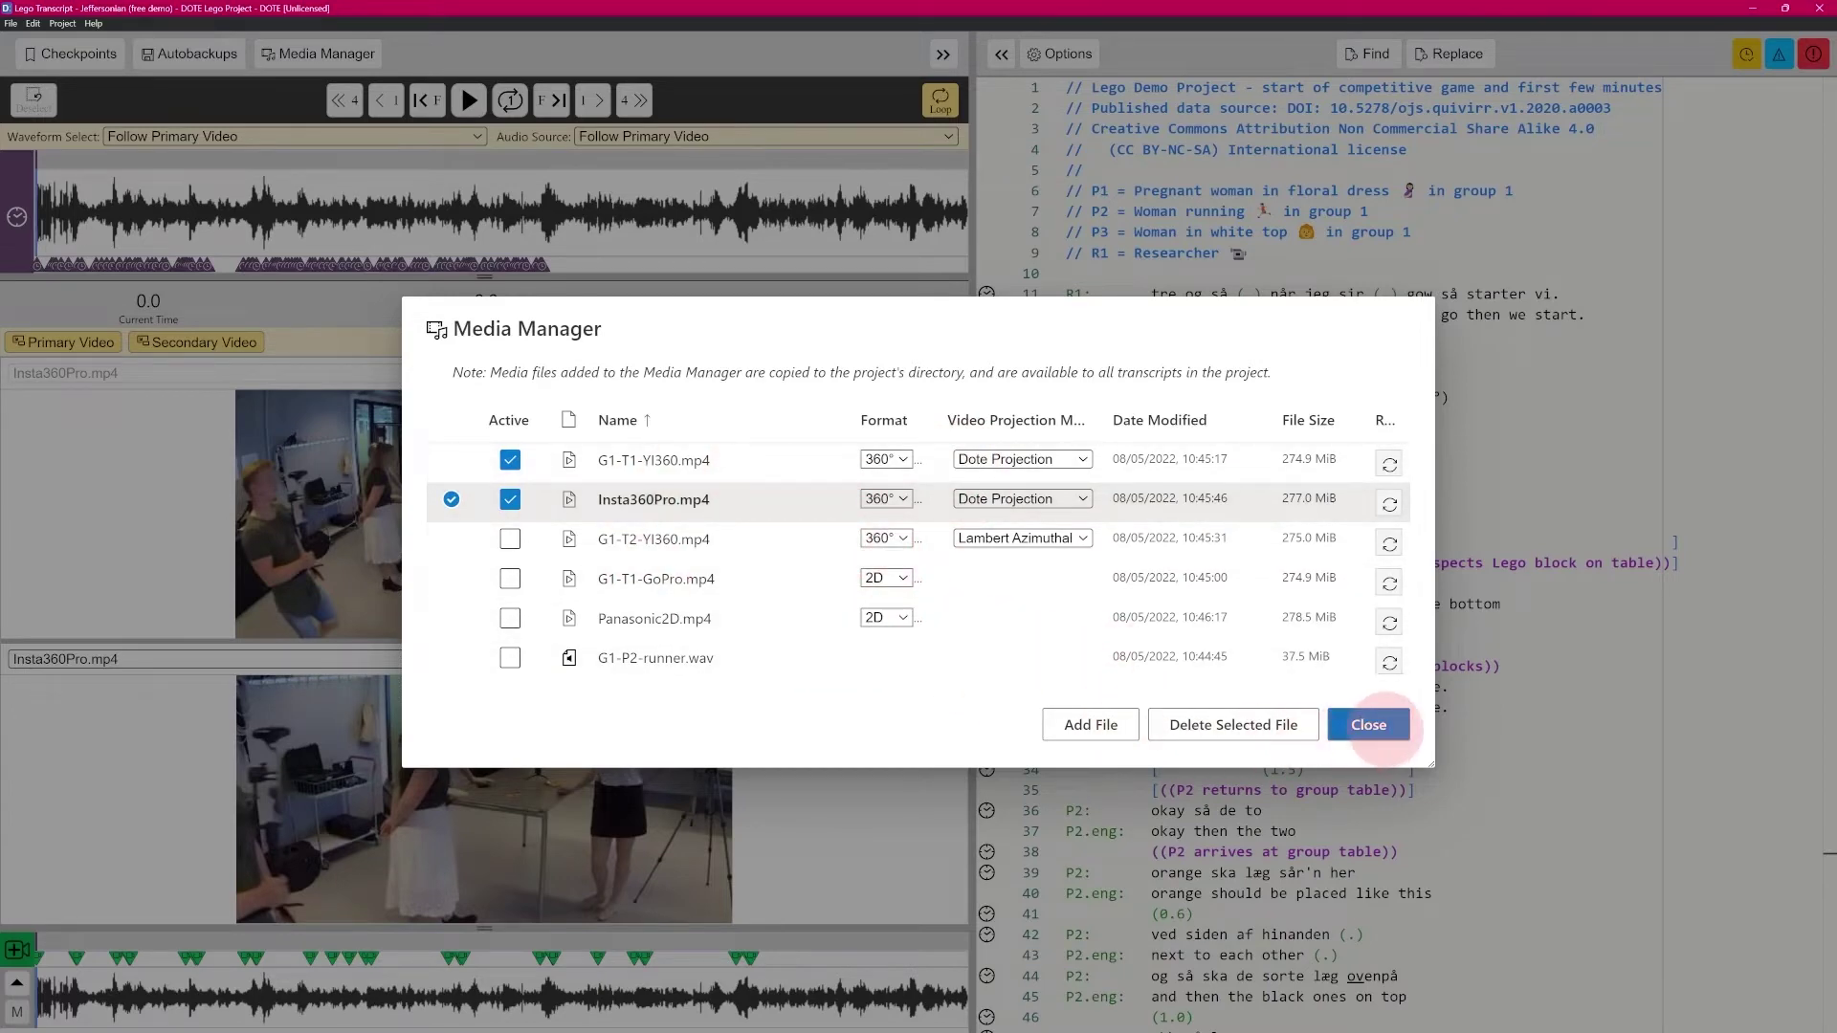
click(1369, 725)
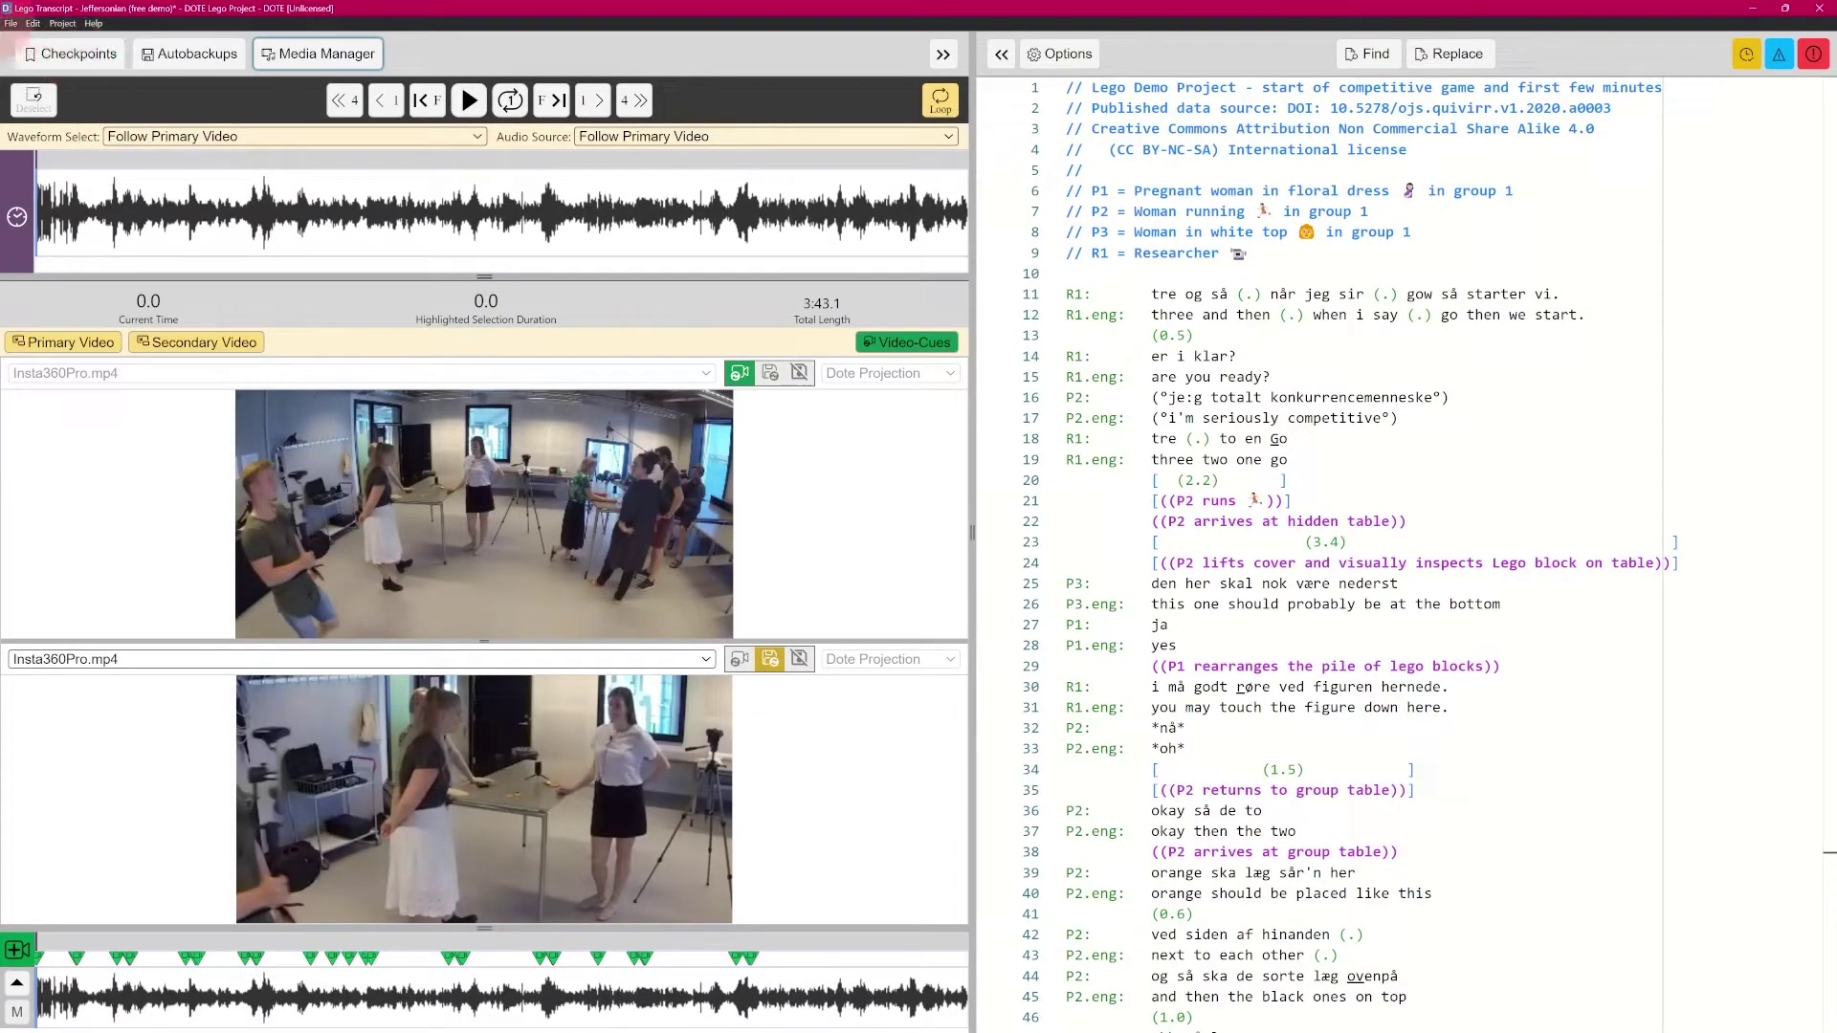
- Open the transcript "Lego Transcript - Jeffersonian (free demo) with errors", discarding the unsaved changes to the current one
click(12, 23)
click(67, 58)
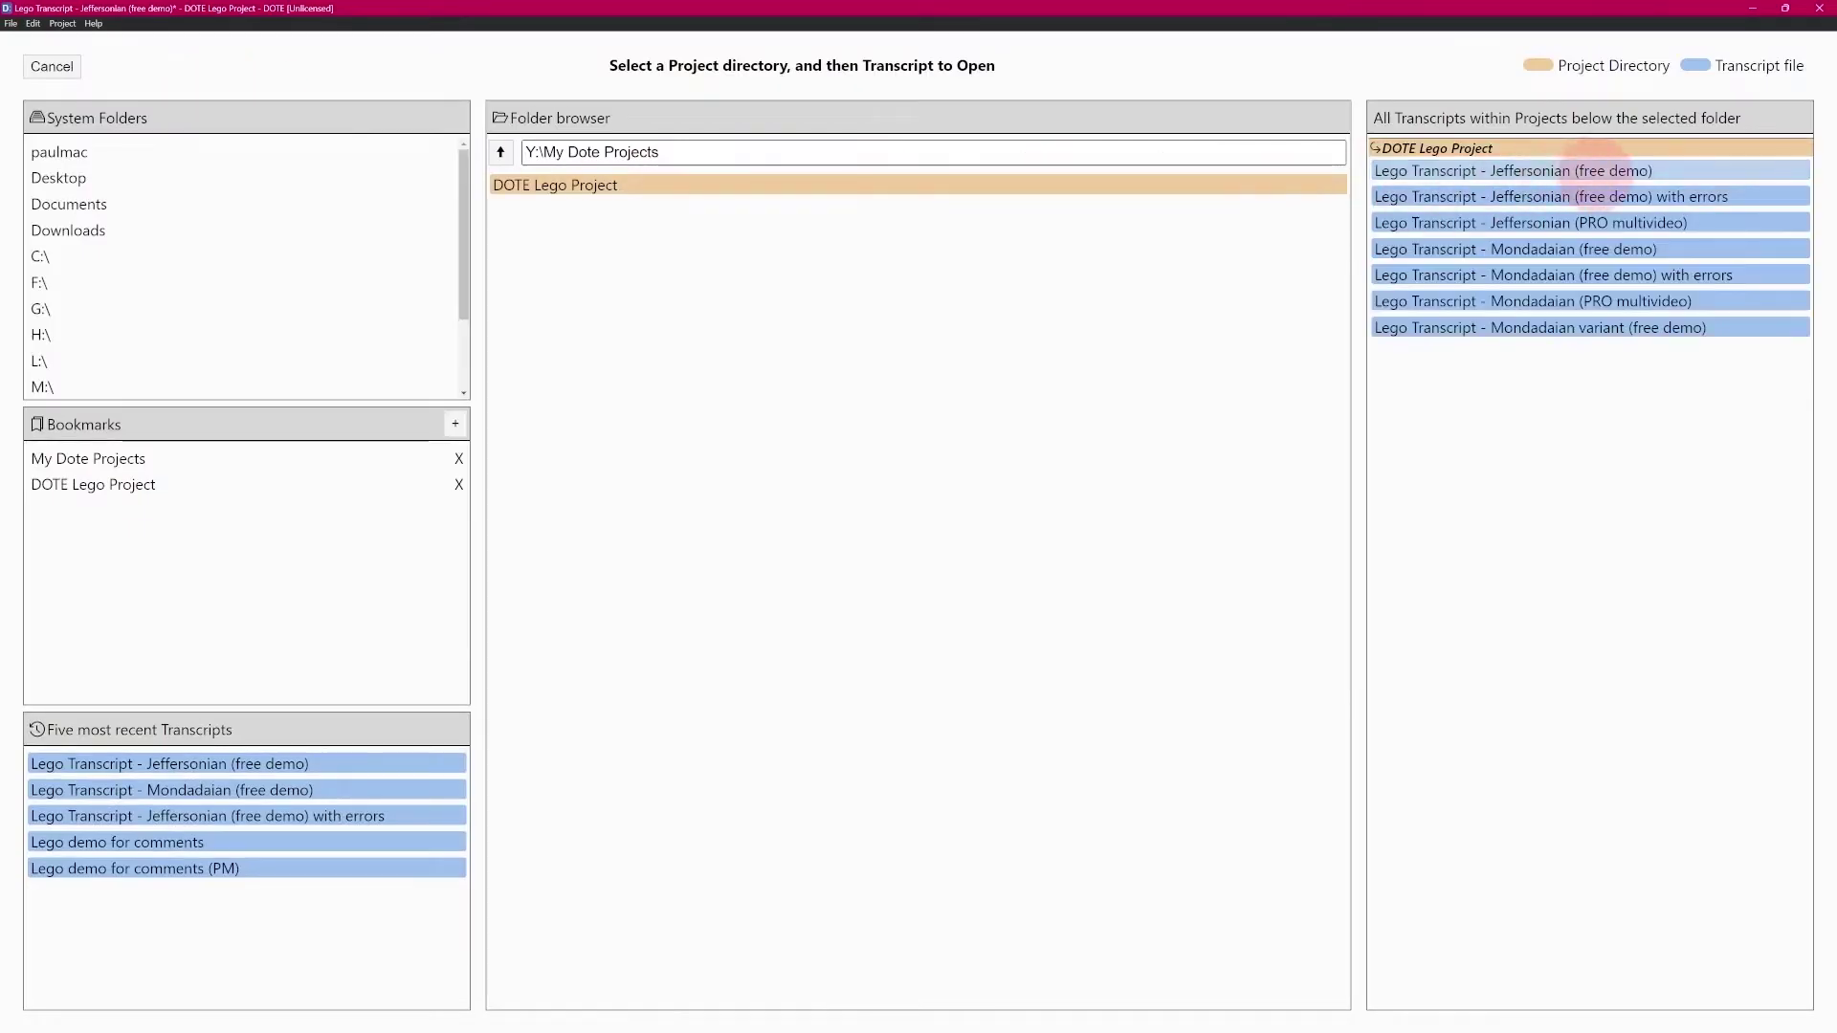
click(1615, 198)
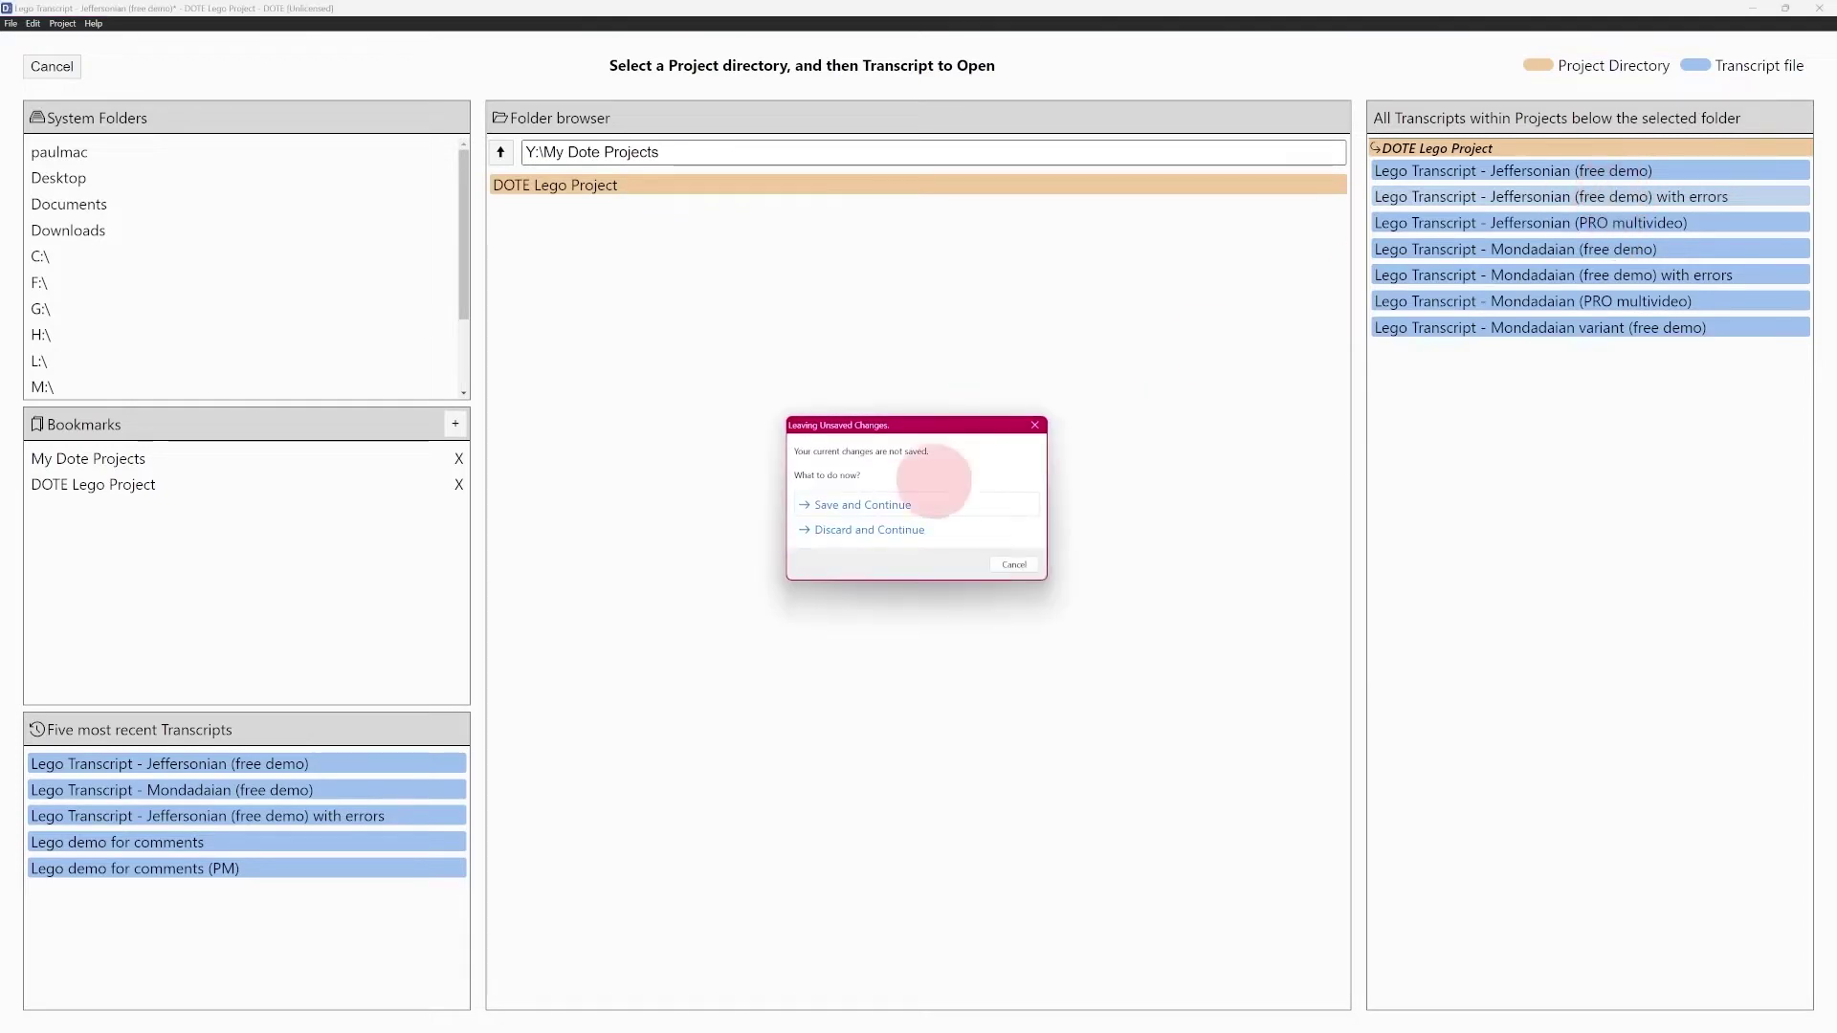
click(900, 532)
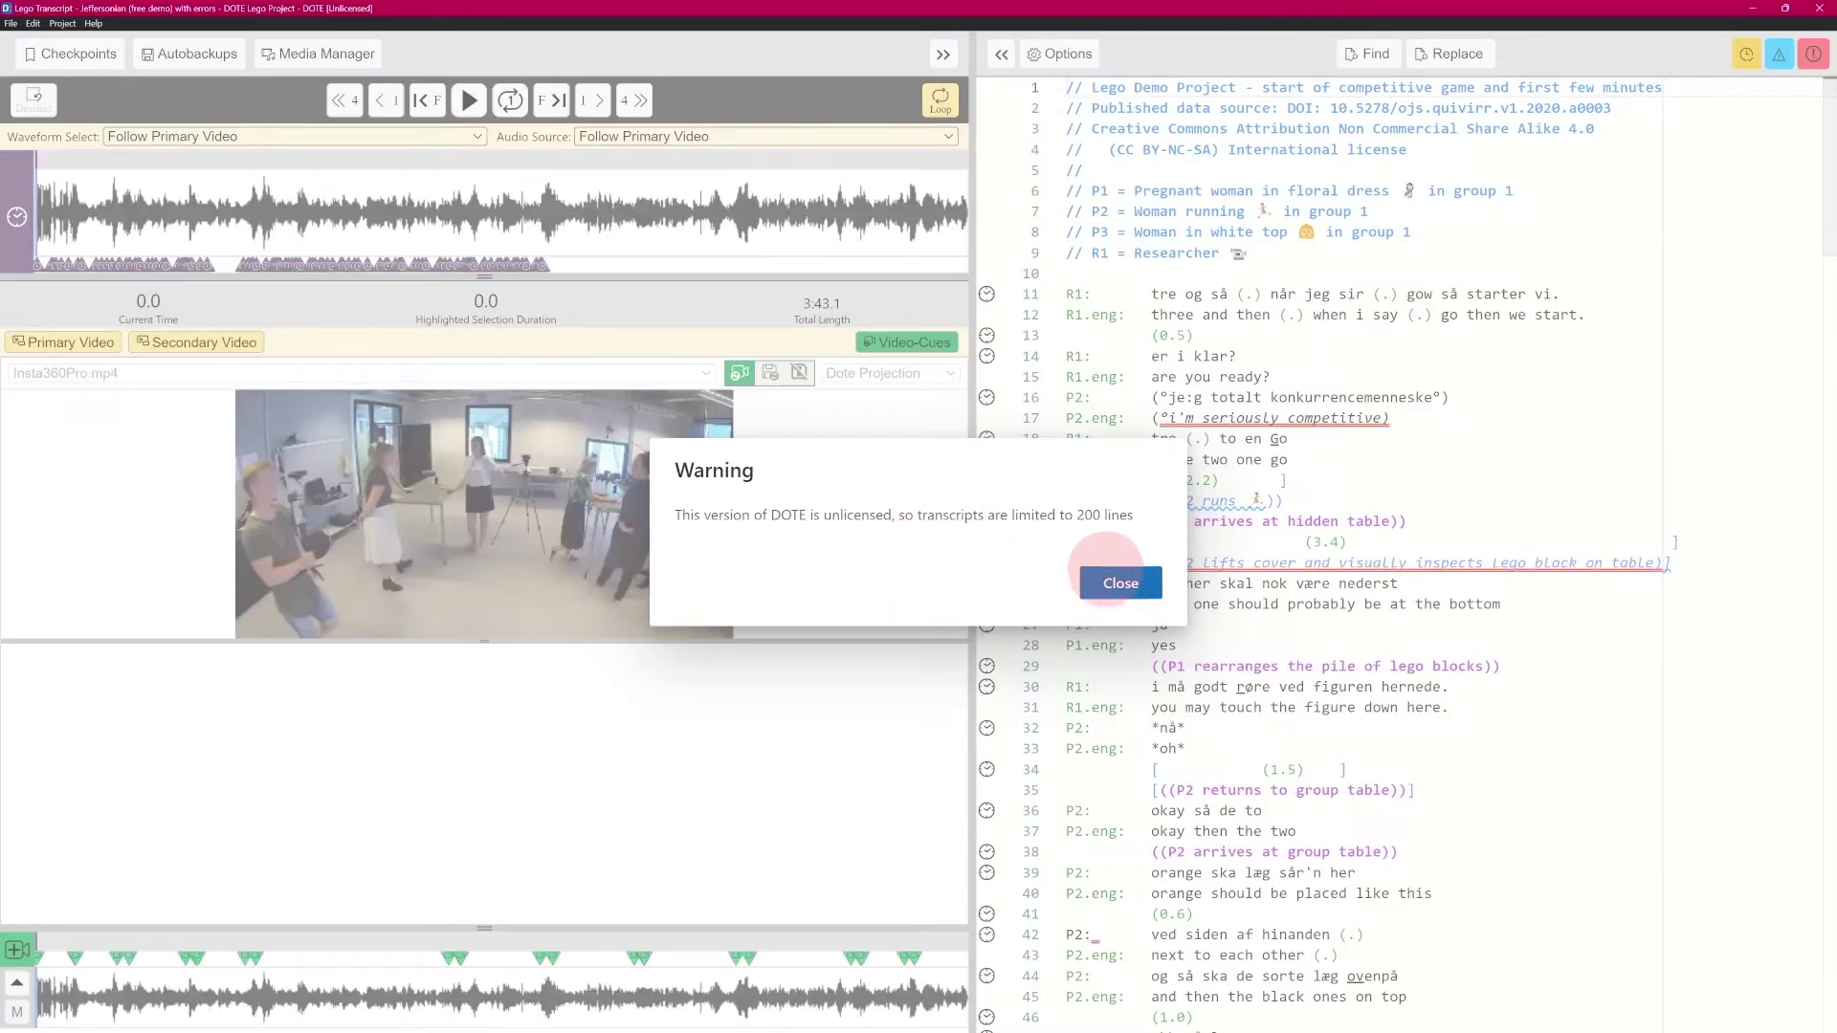
click(1120, 583)
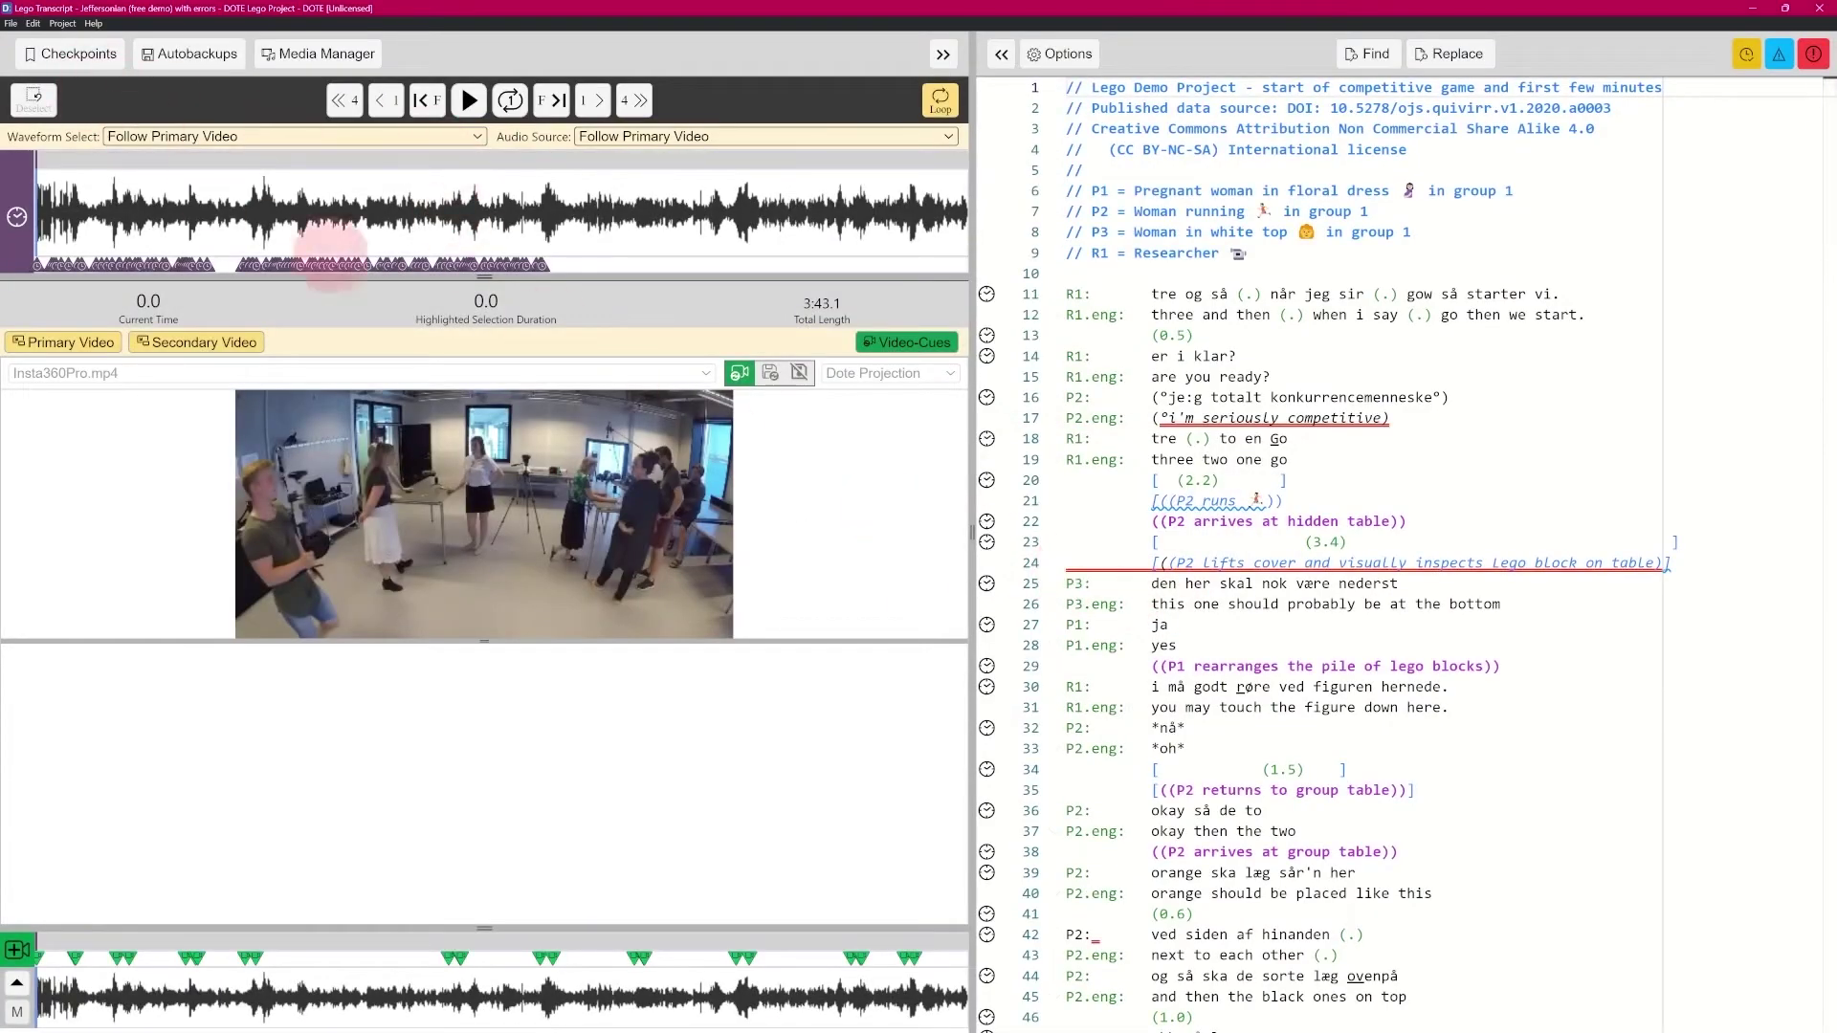
click(199, 342)
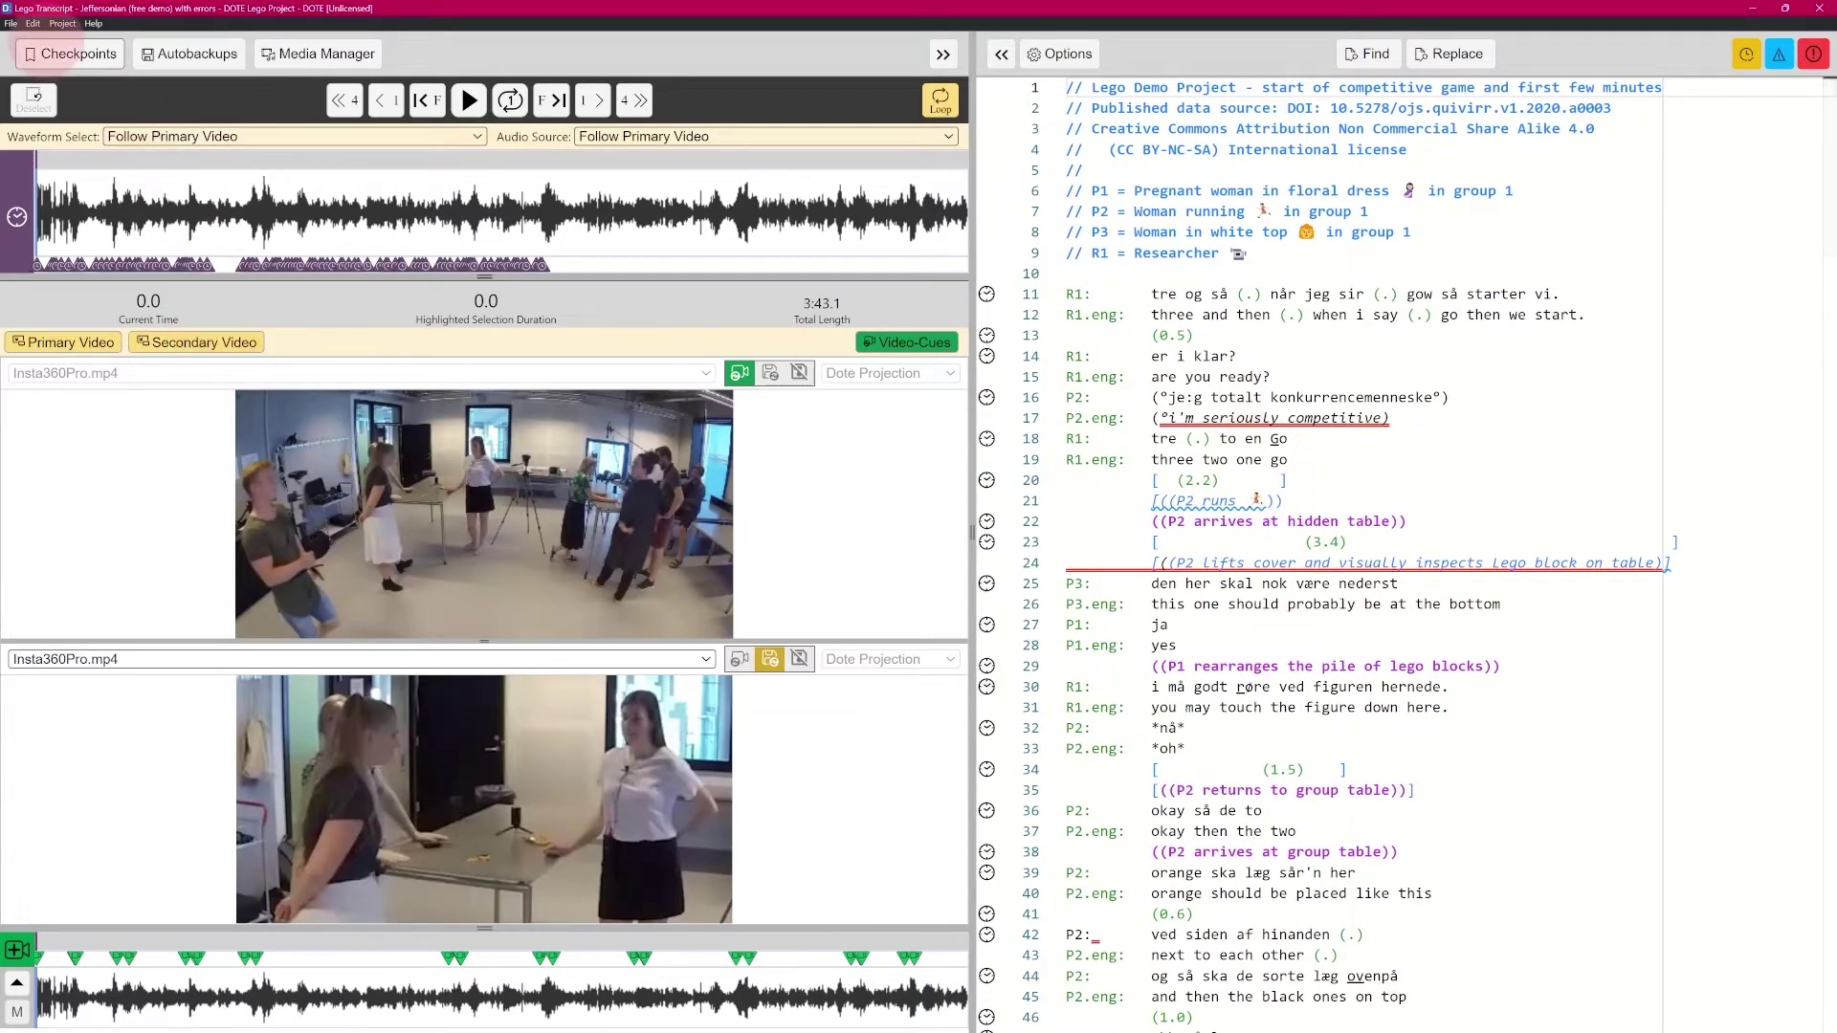
- Peek at the transcript's "Missing speaker-id" checkpoint and dismiss the licence warning
click(84, 65)
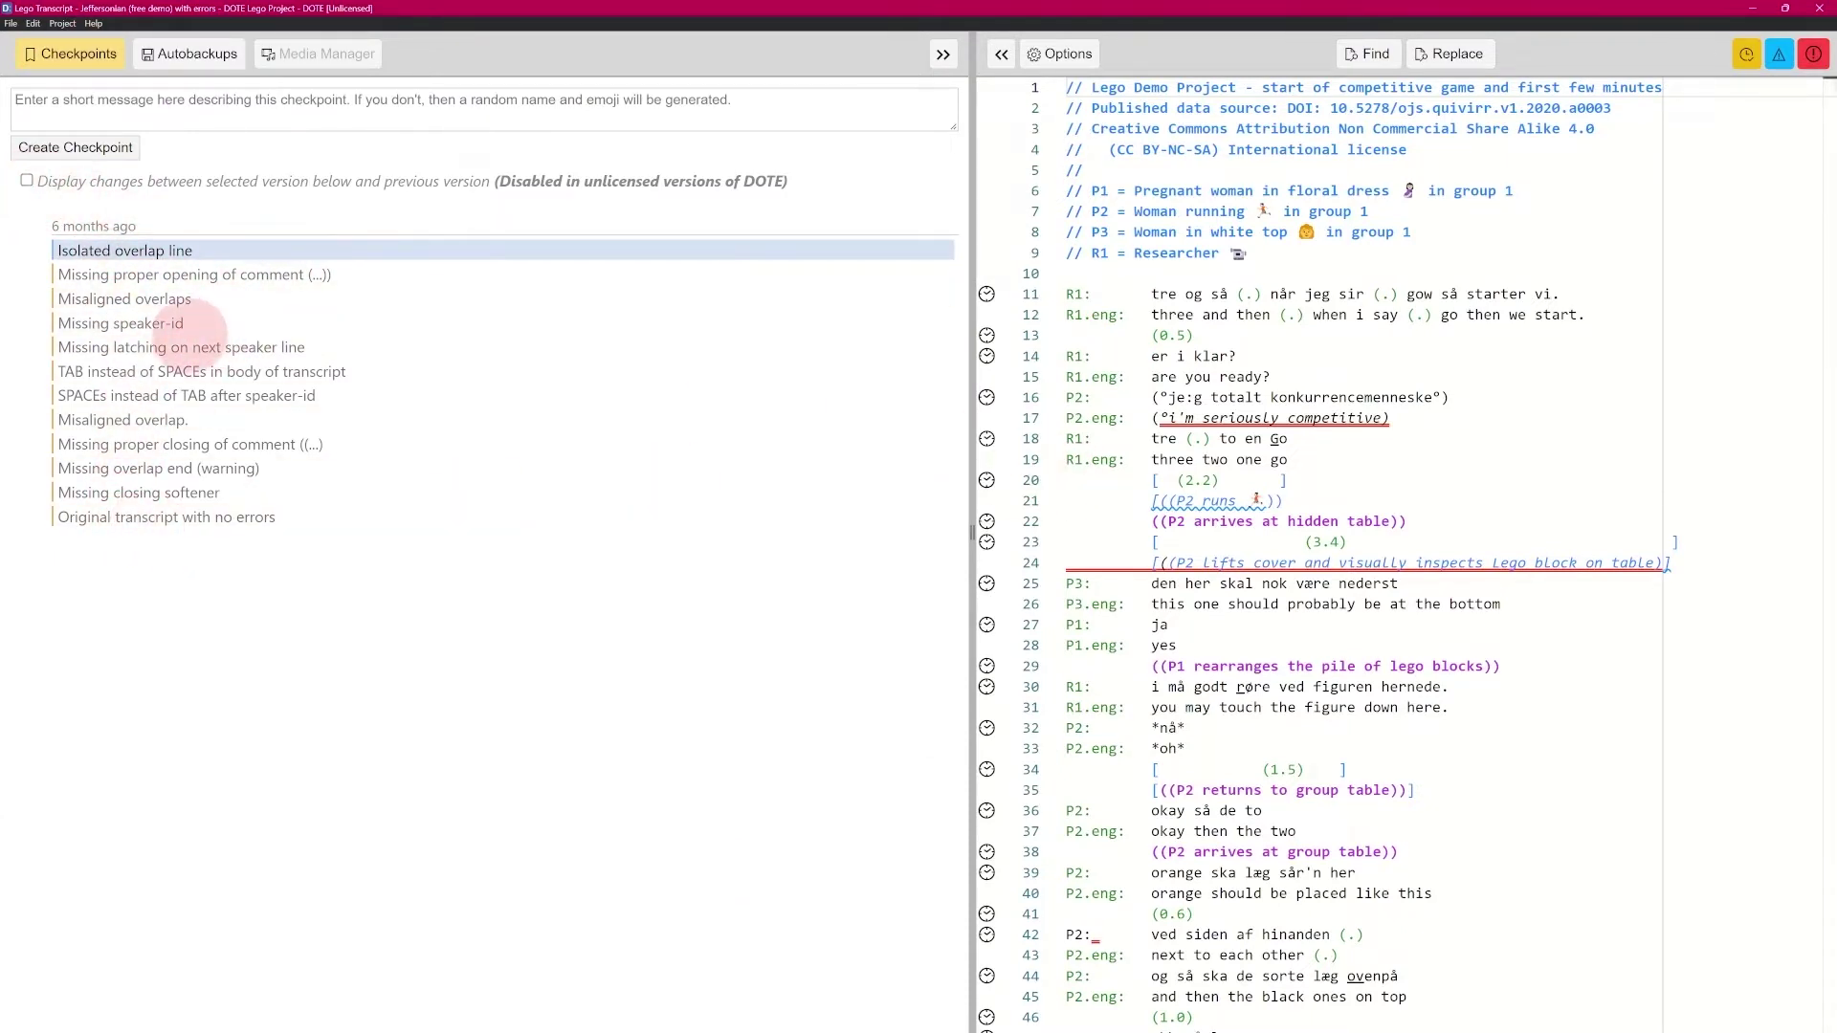
click(158, 325)
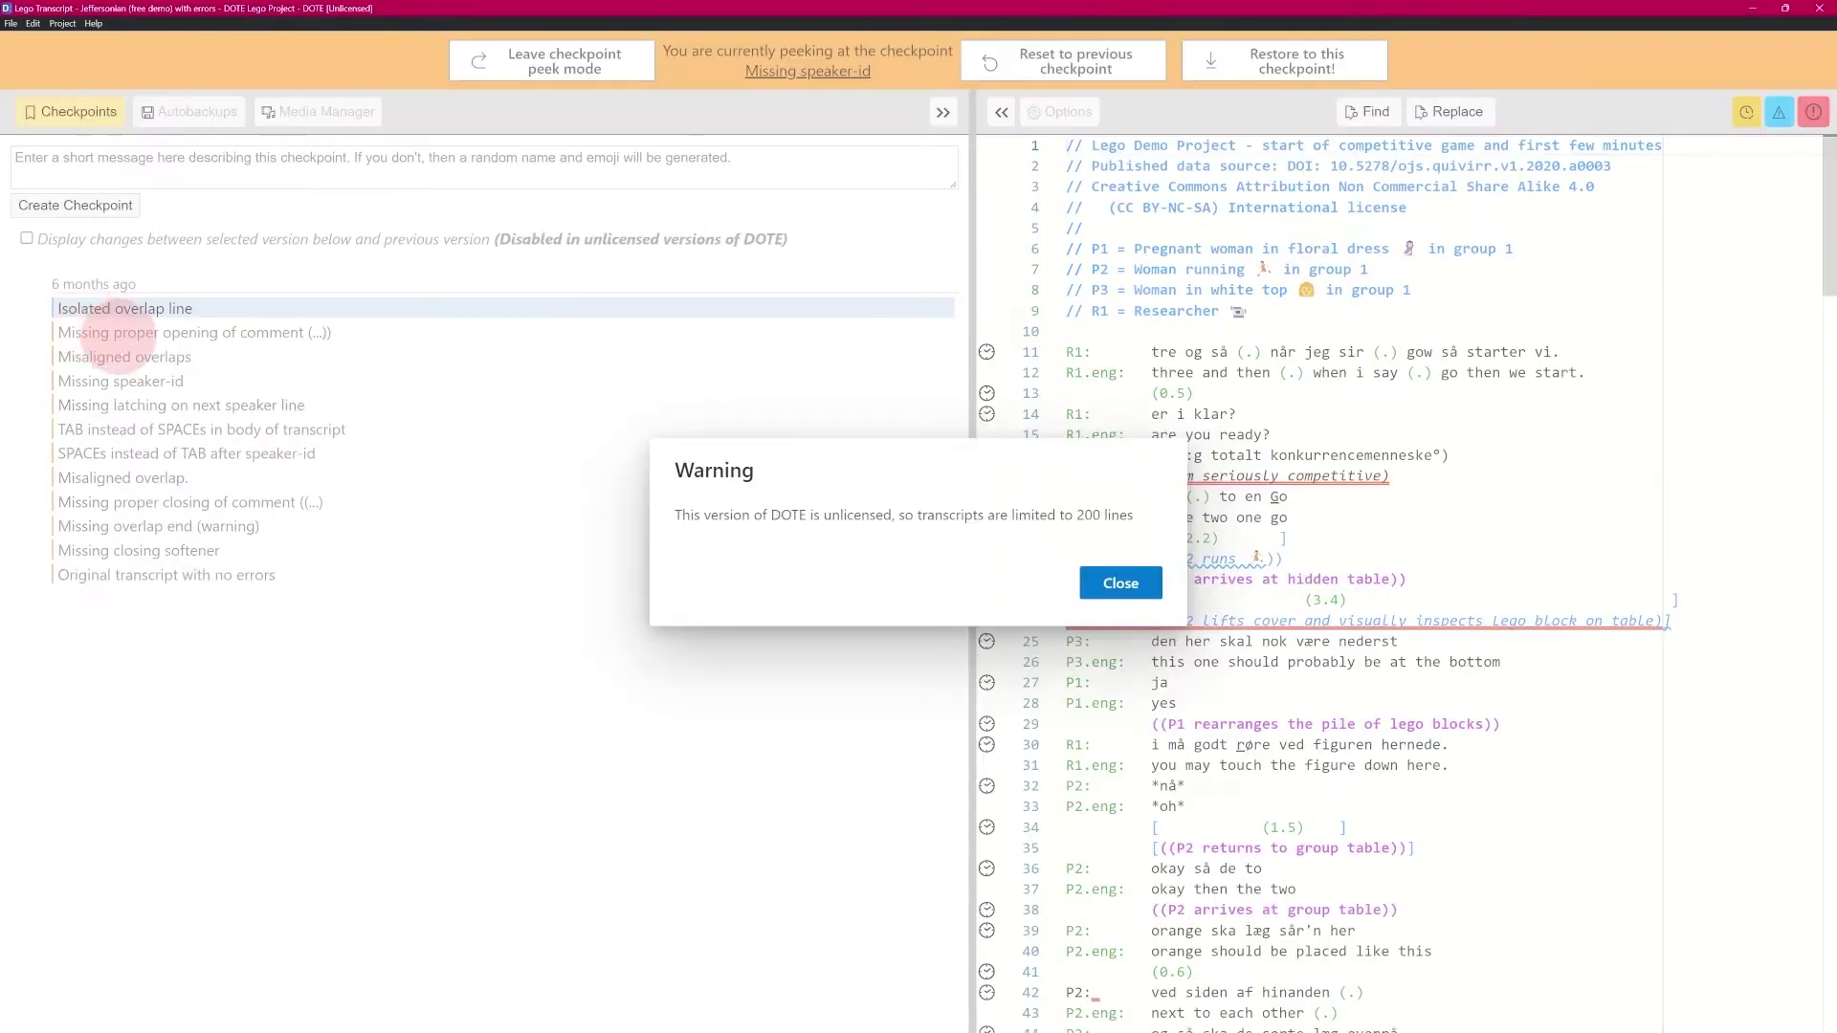
click(1107, 582)
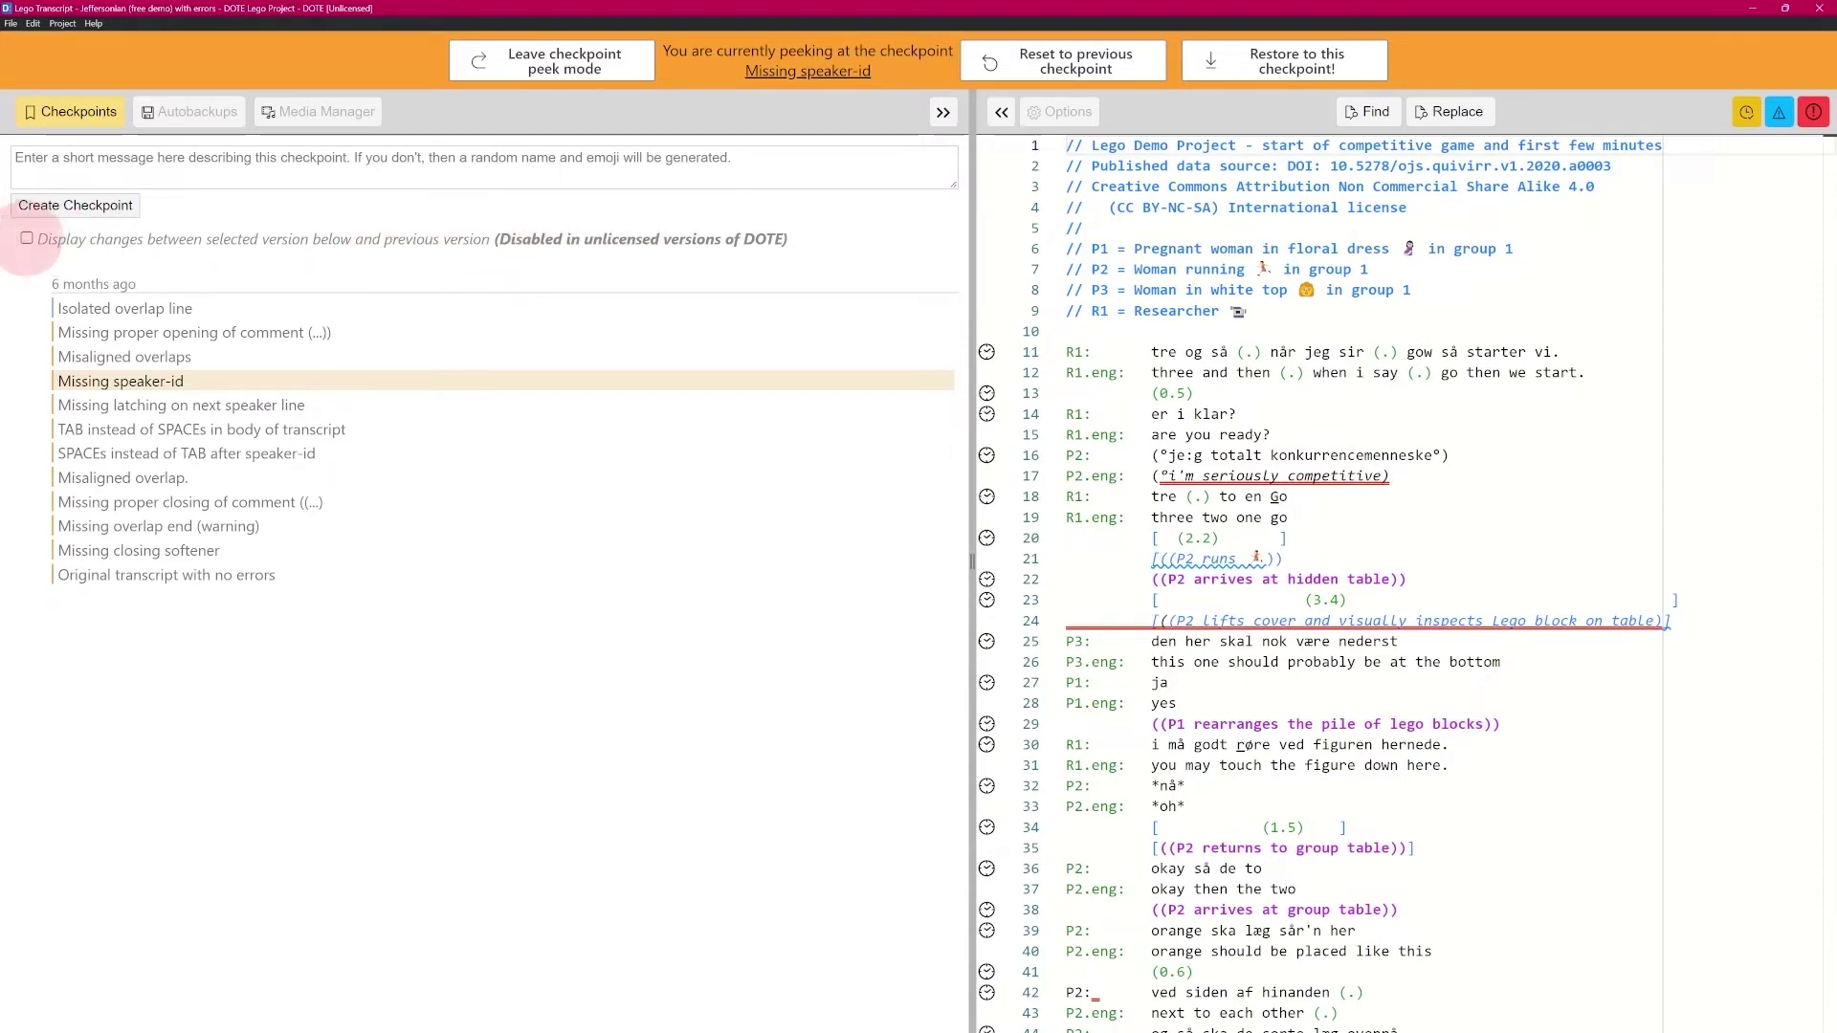
- Try displaying the changes between the selected checkpoint and its previous version, and leave the checkpoint view
click(27, 238)
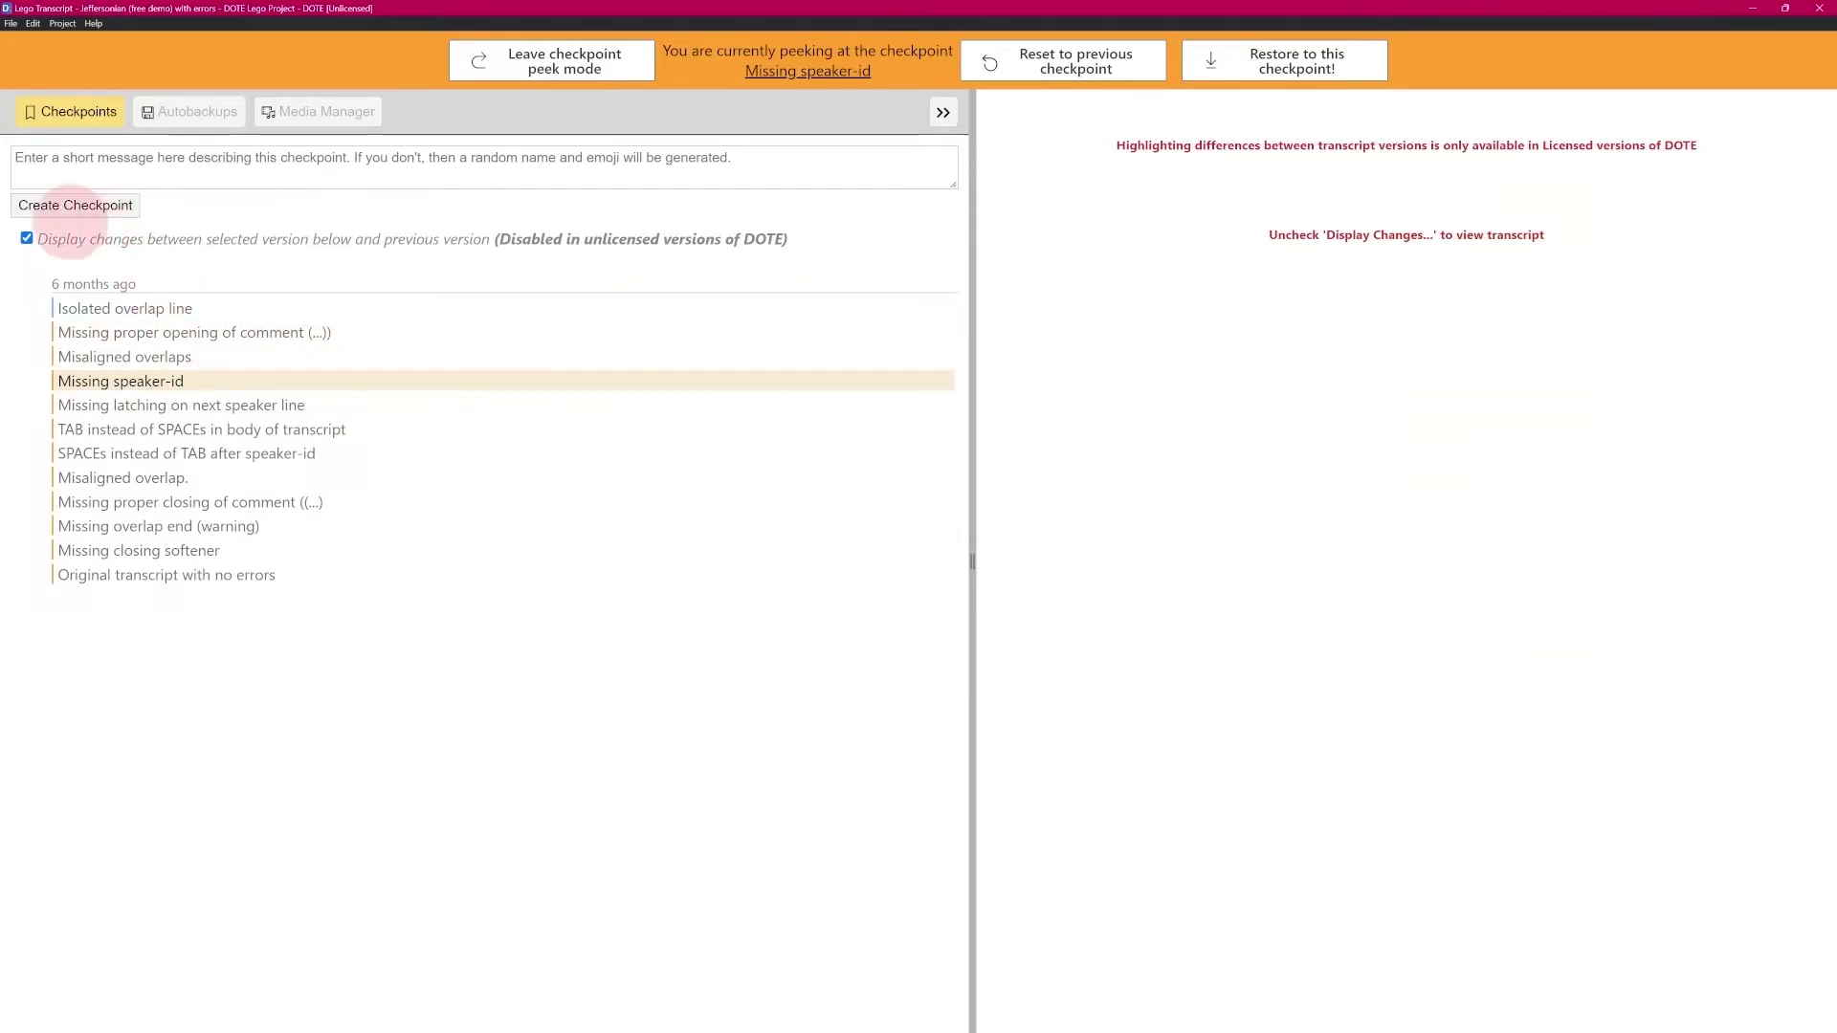
click(26, 239)
click(575, 76)
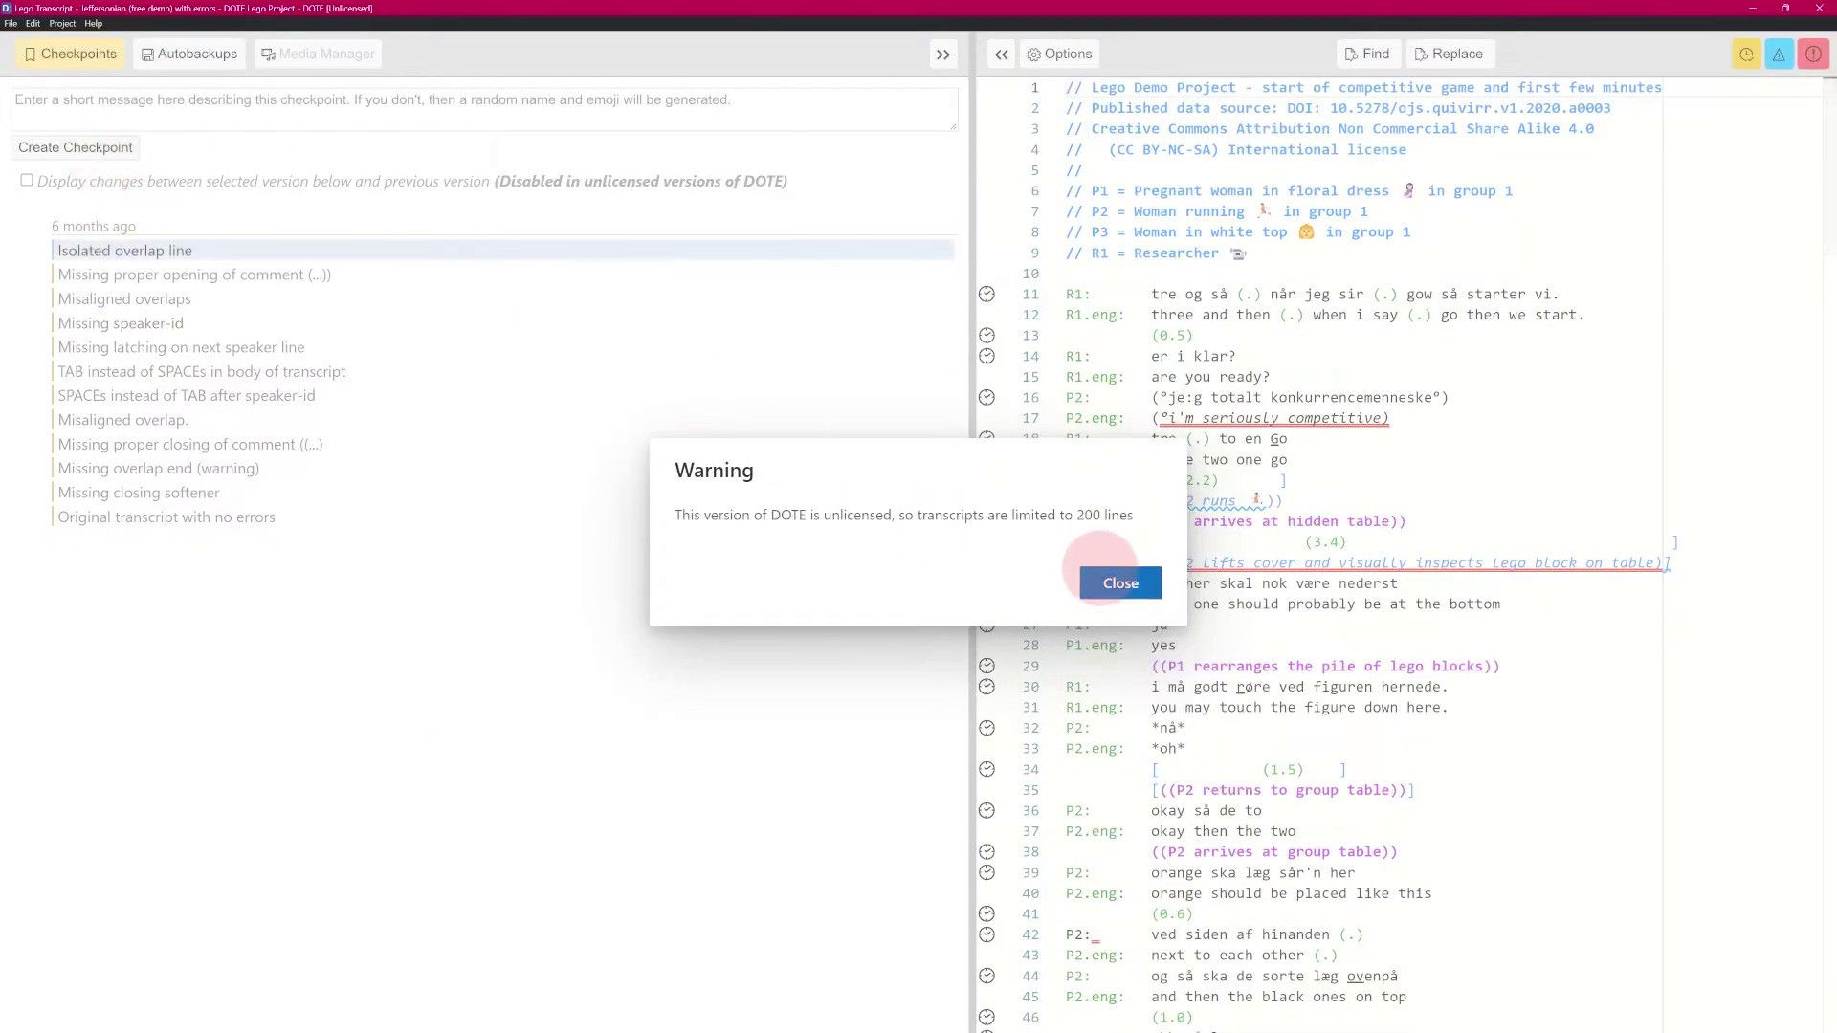
click(1115, 579)
click(59, 55)
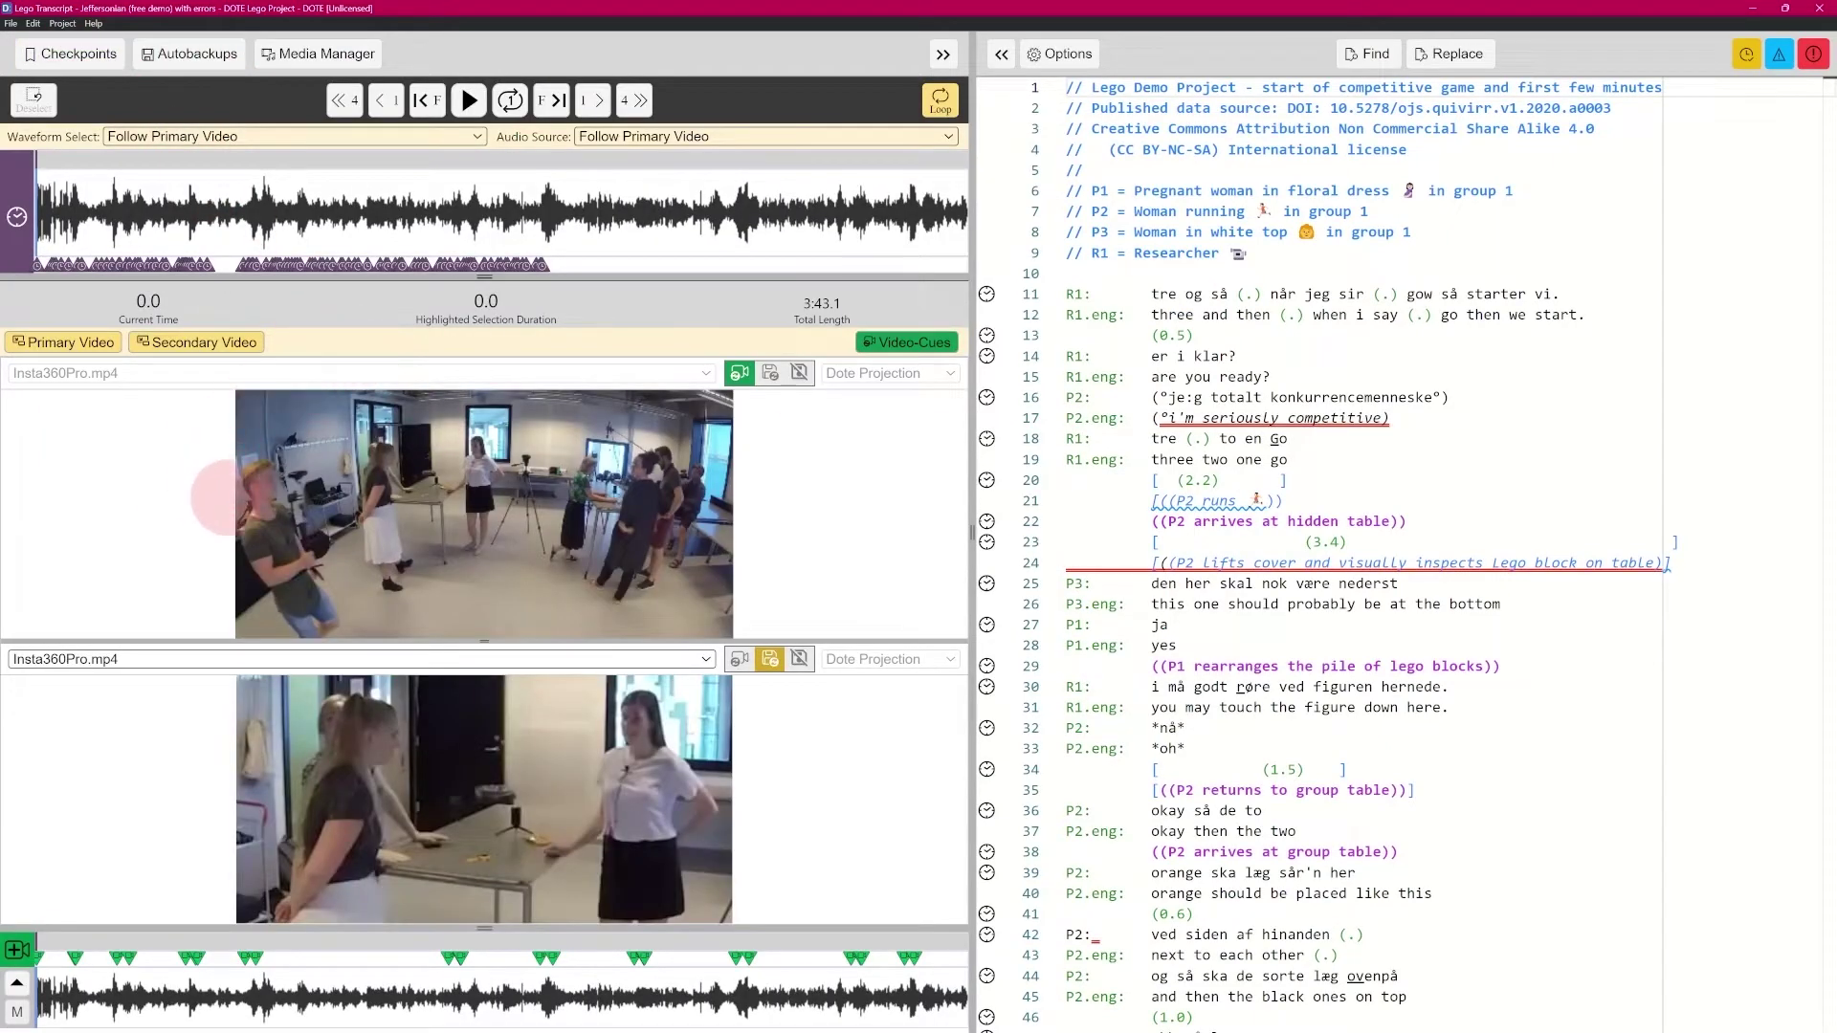
- Check whether the transcript with errors can be exported to RTF, without exporting it
click(11, 23)
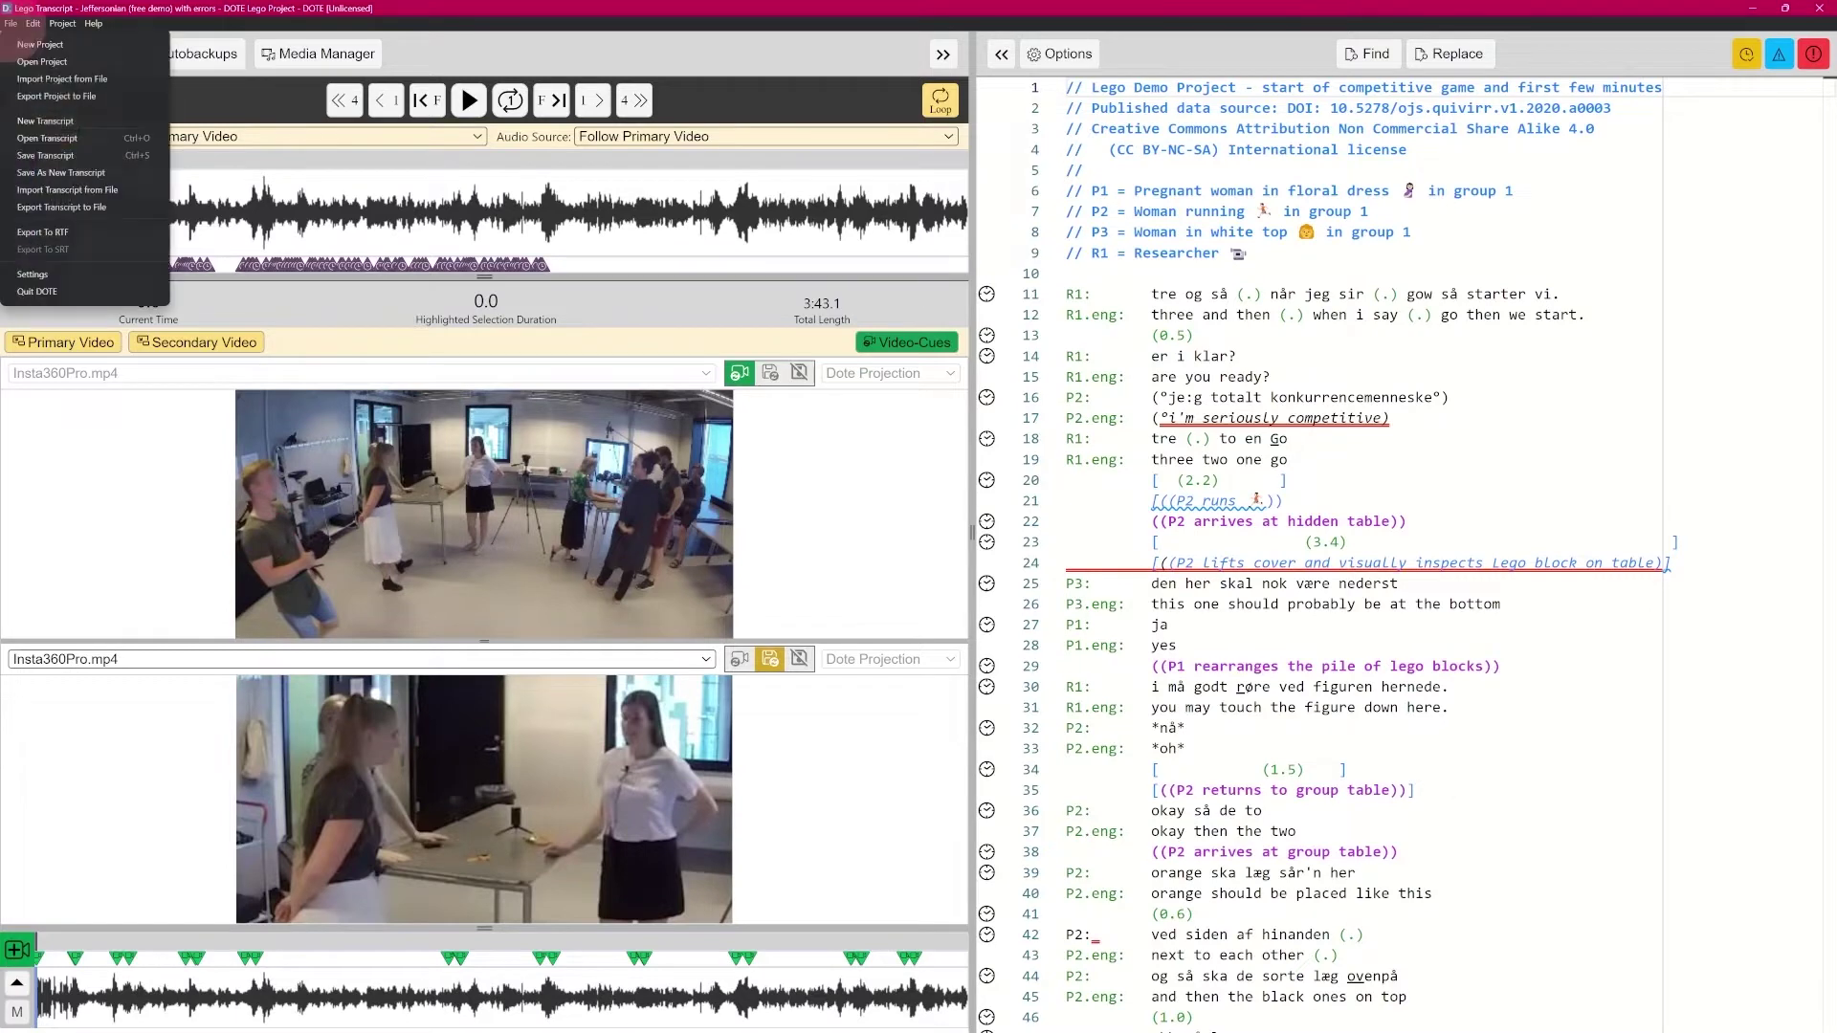
click(56, 233)
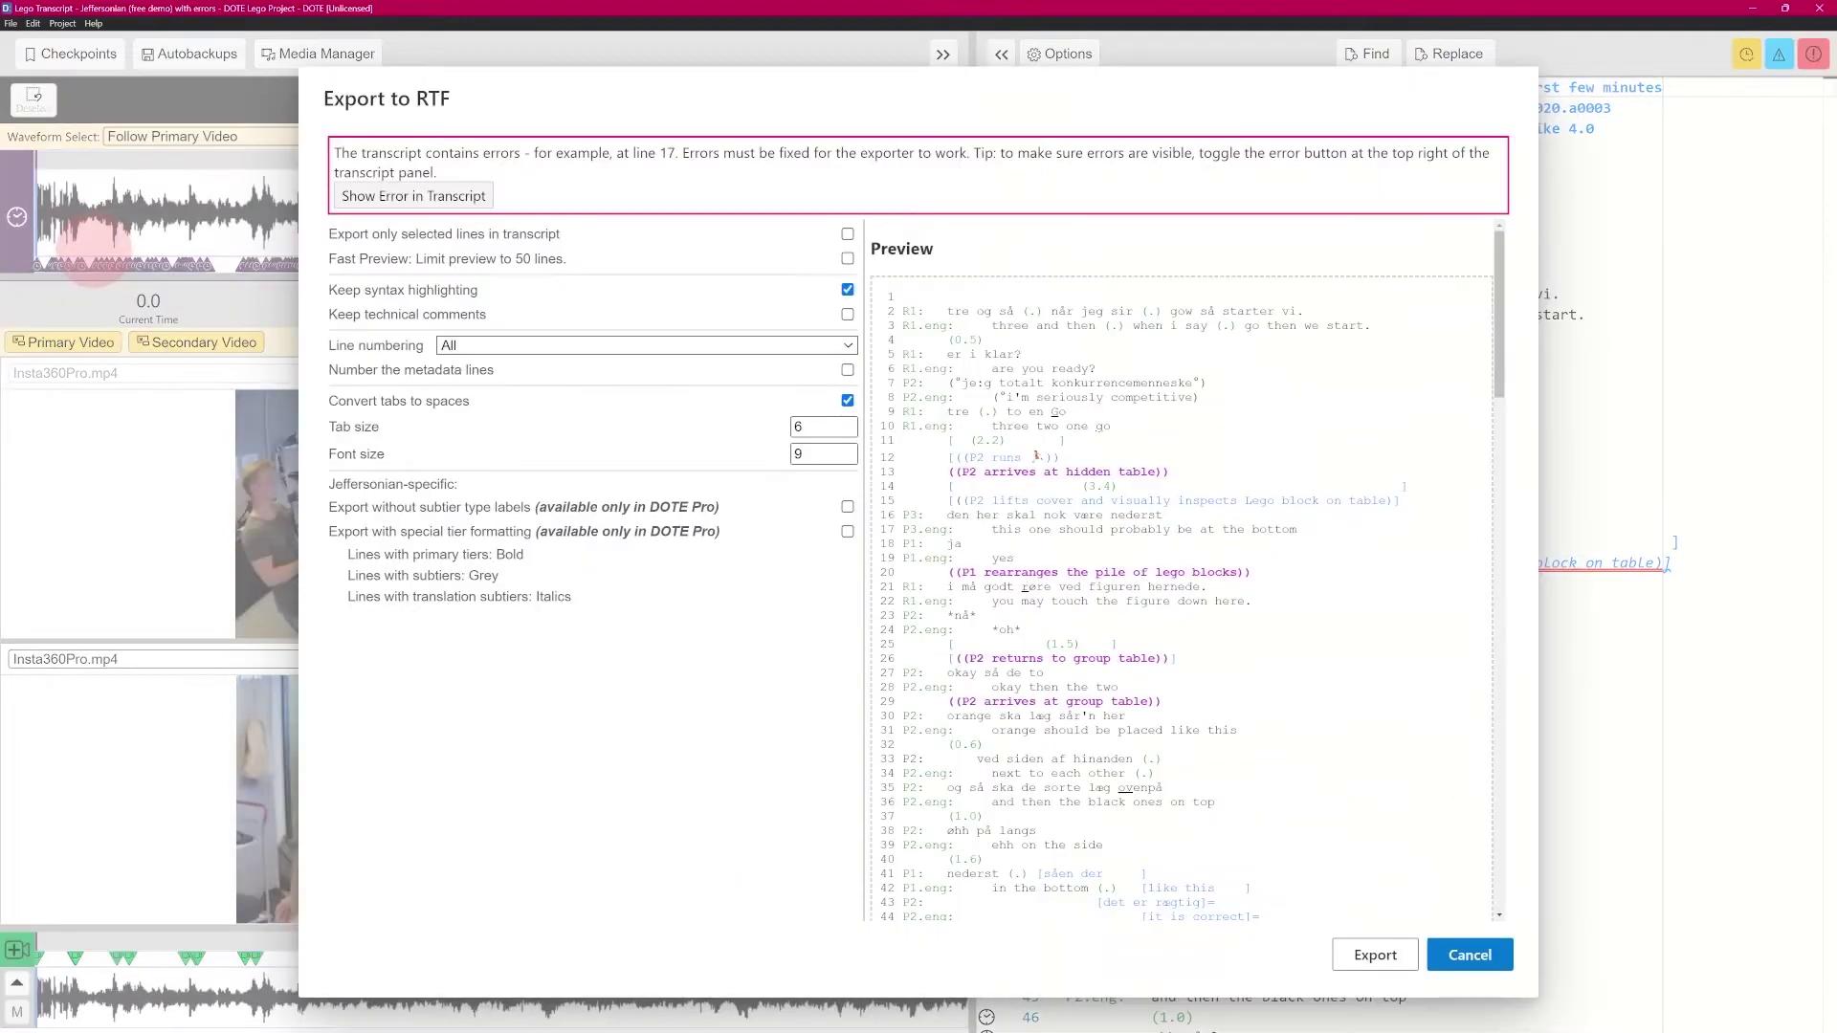
click(1467, 952)
- Reopen the error-free transcript "Lego Transcript - Jeffersonian (free demo)" and dismiss the licence warning
click(10, 23)
click(91, 59)
click(1574, 167)
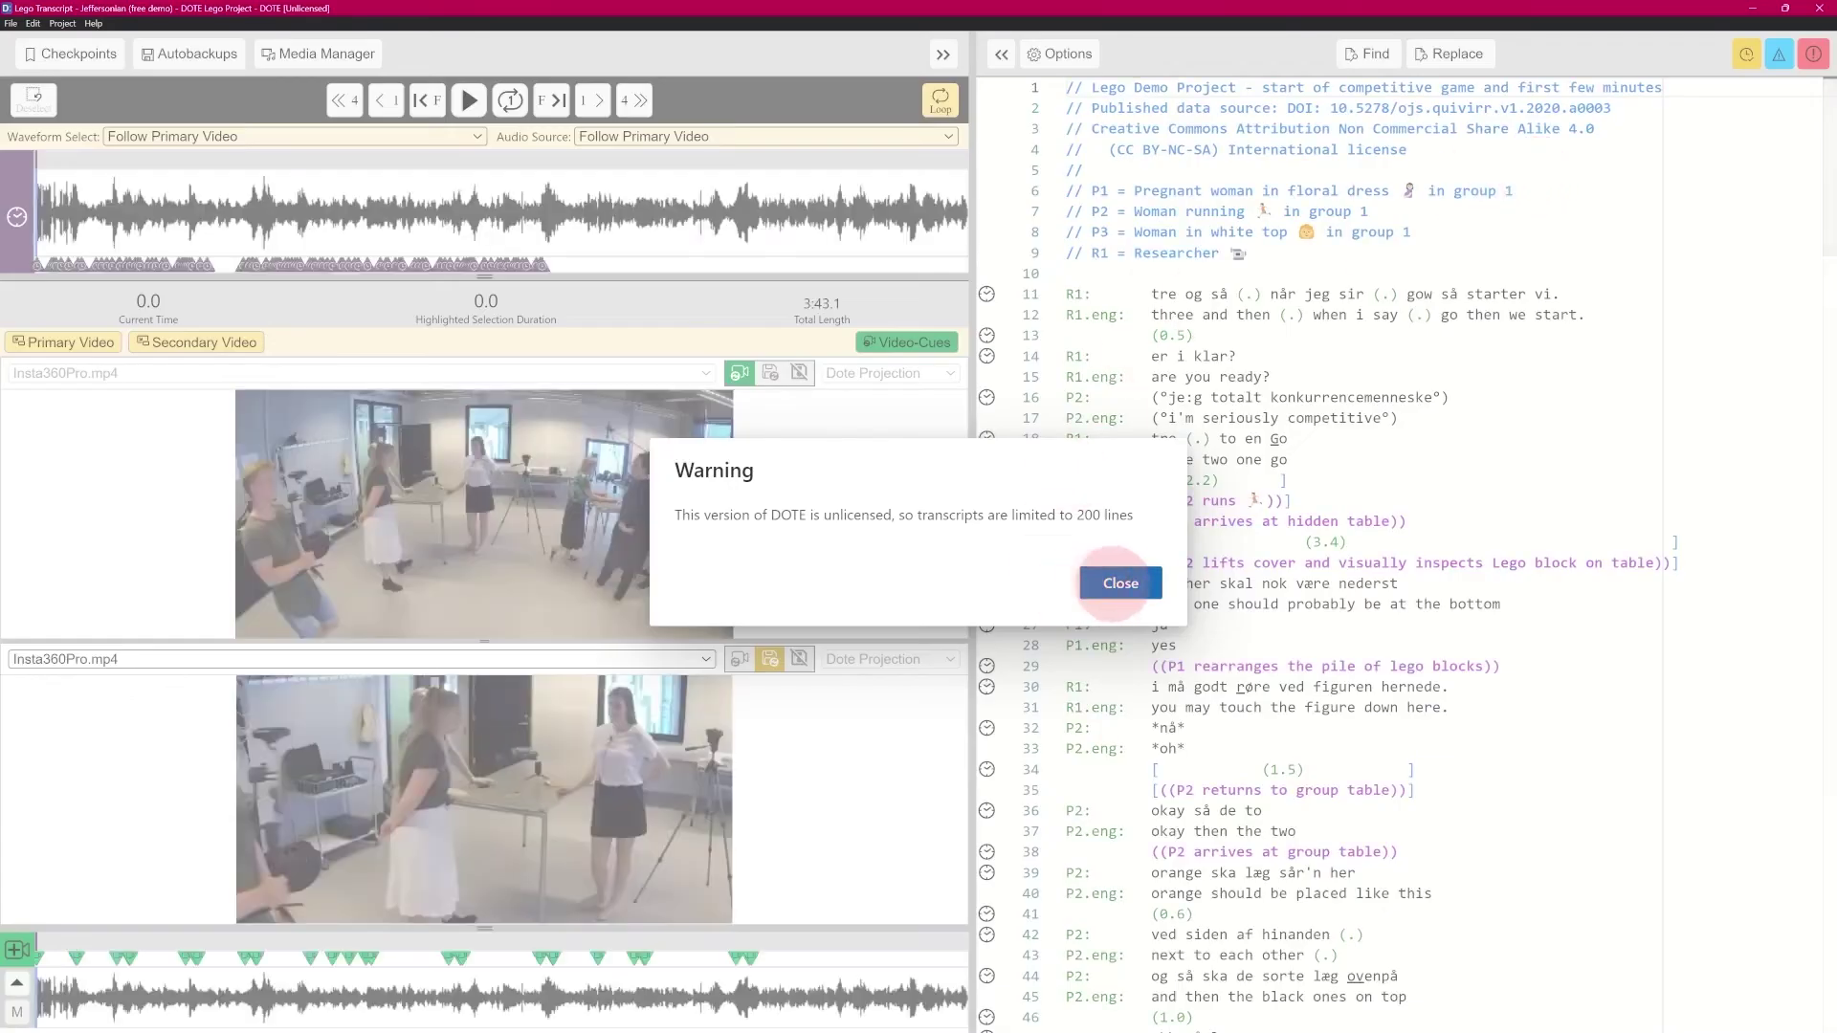
click(1120, 583)
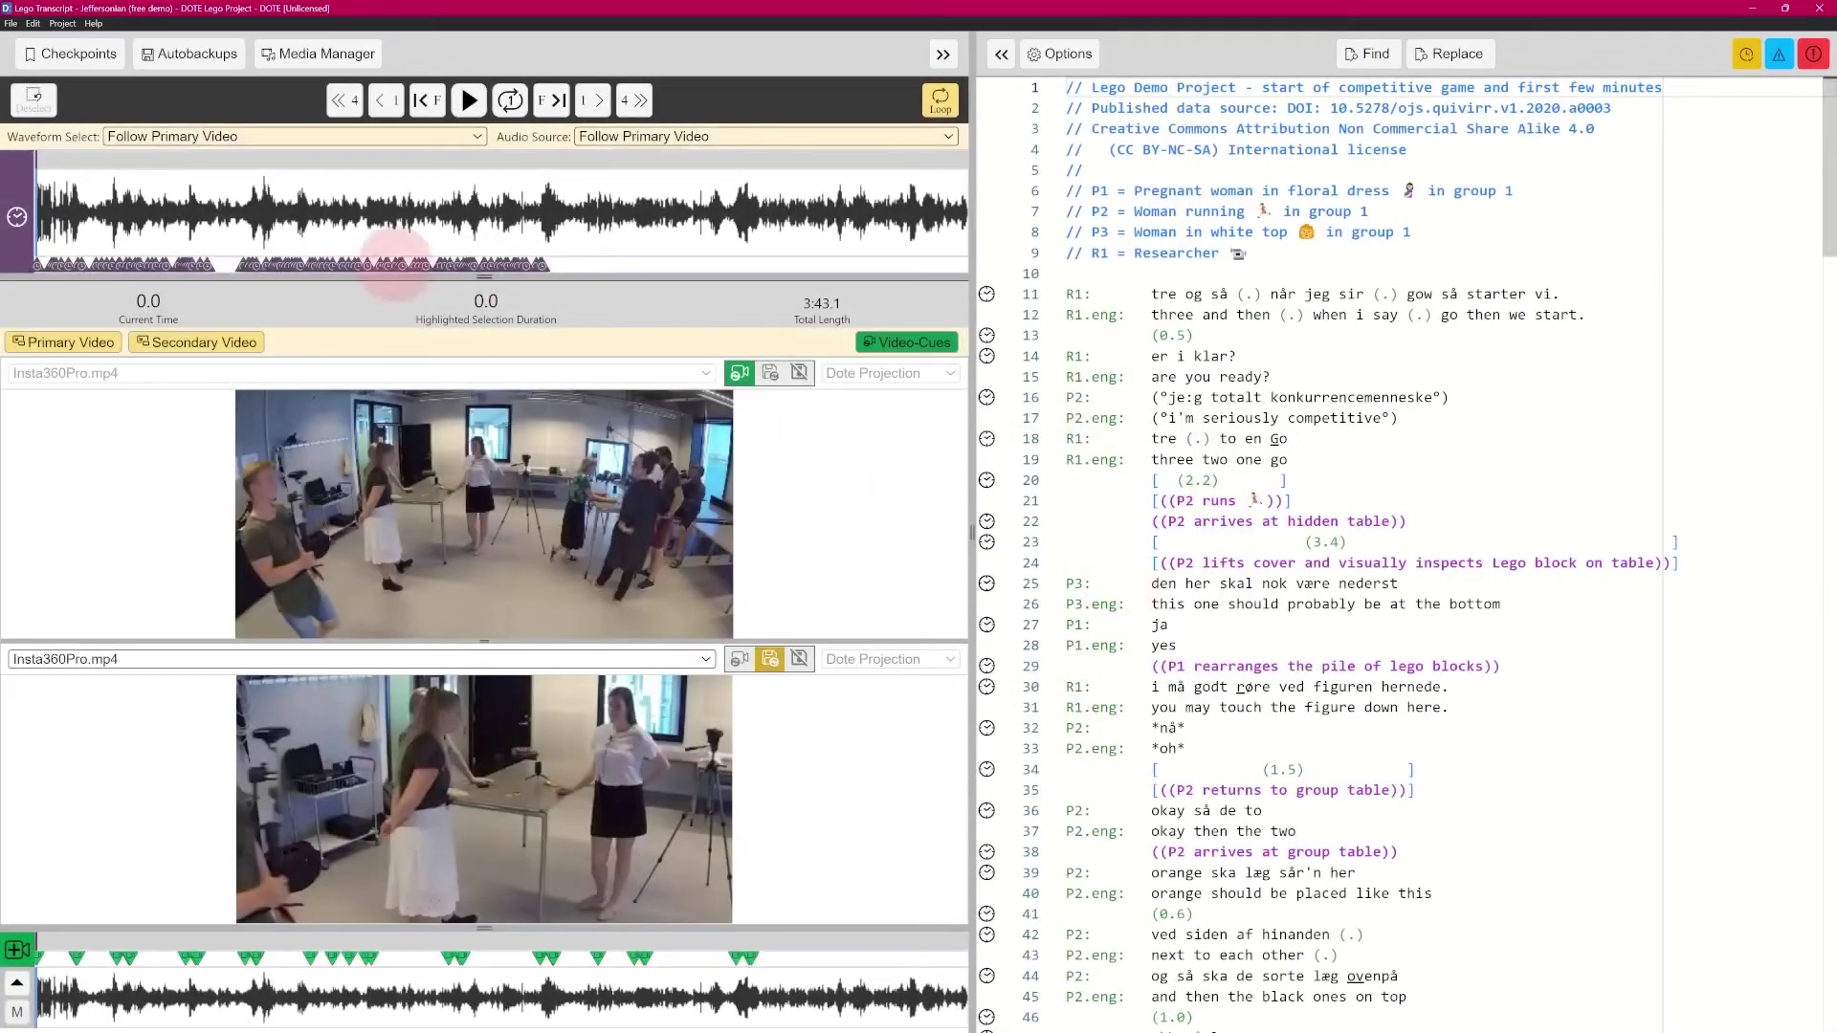
- Check the RTF export options for the Jeffersonian transcript, including the line numbering choices, without exporting
click(10, 23)
click(69, 231)
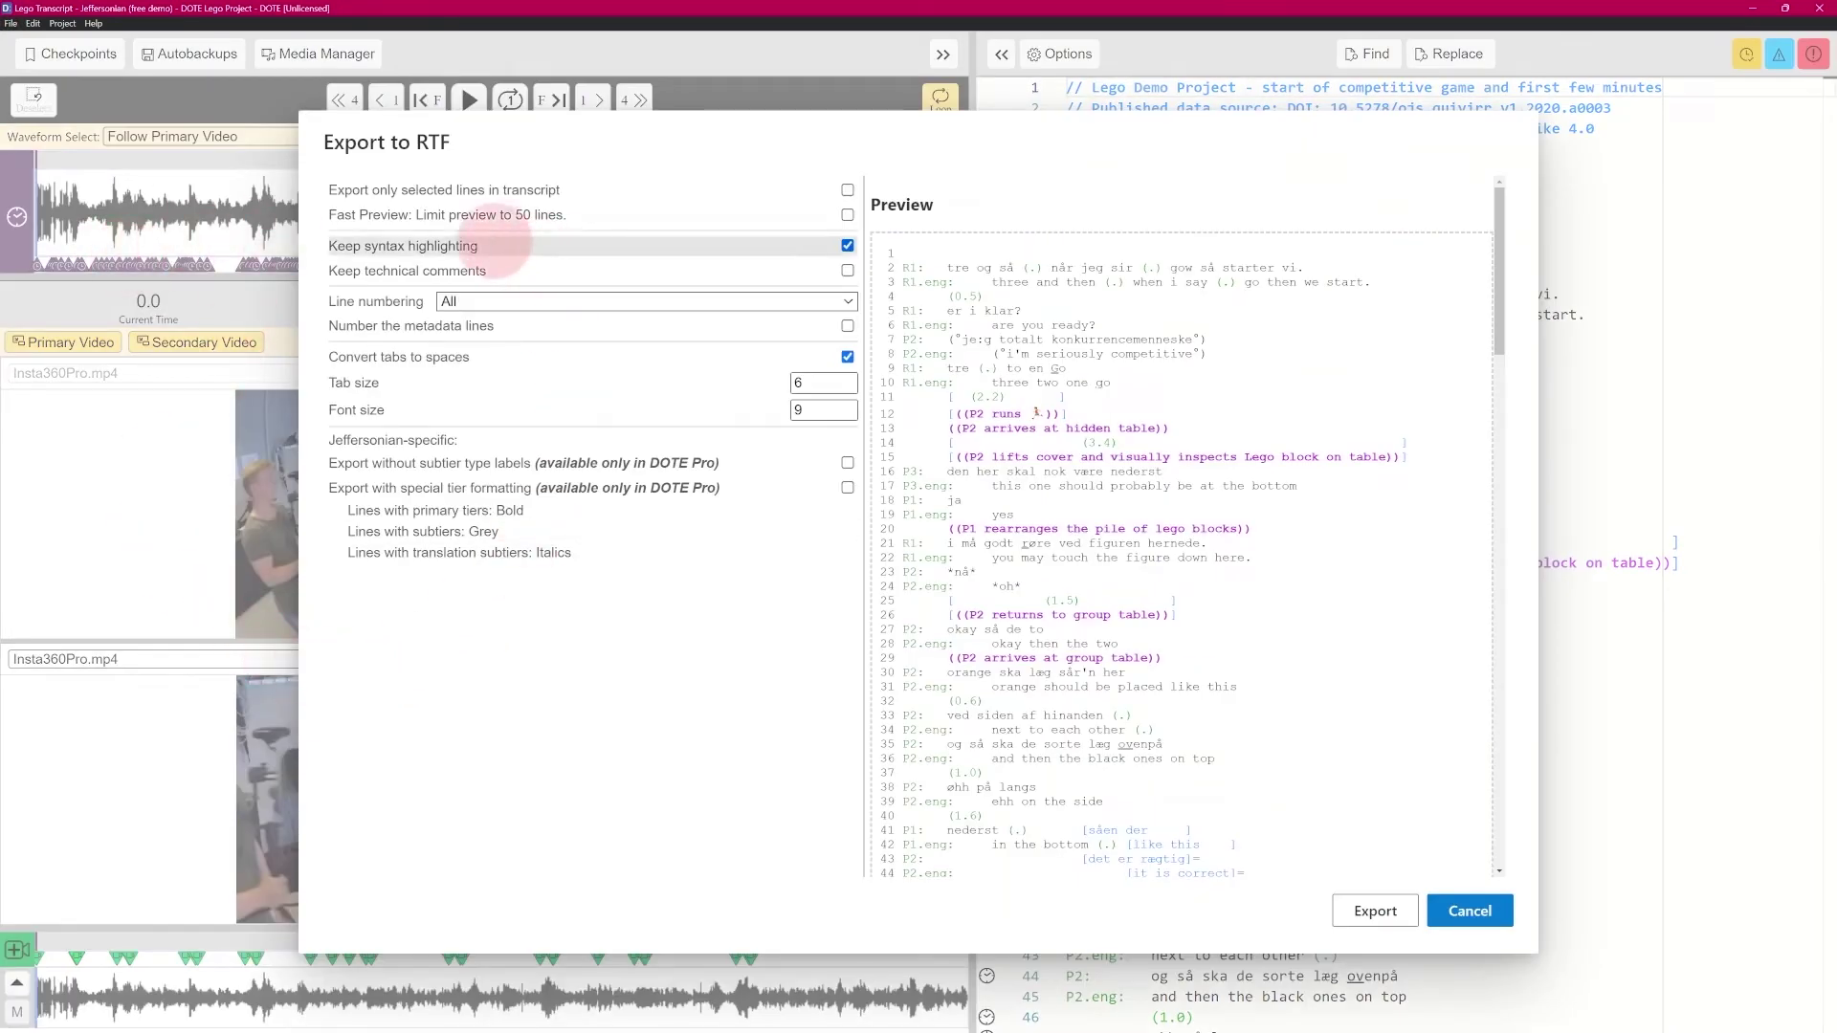
click(507, 302)
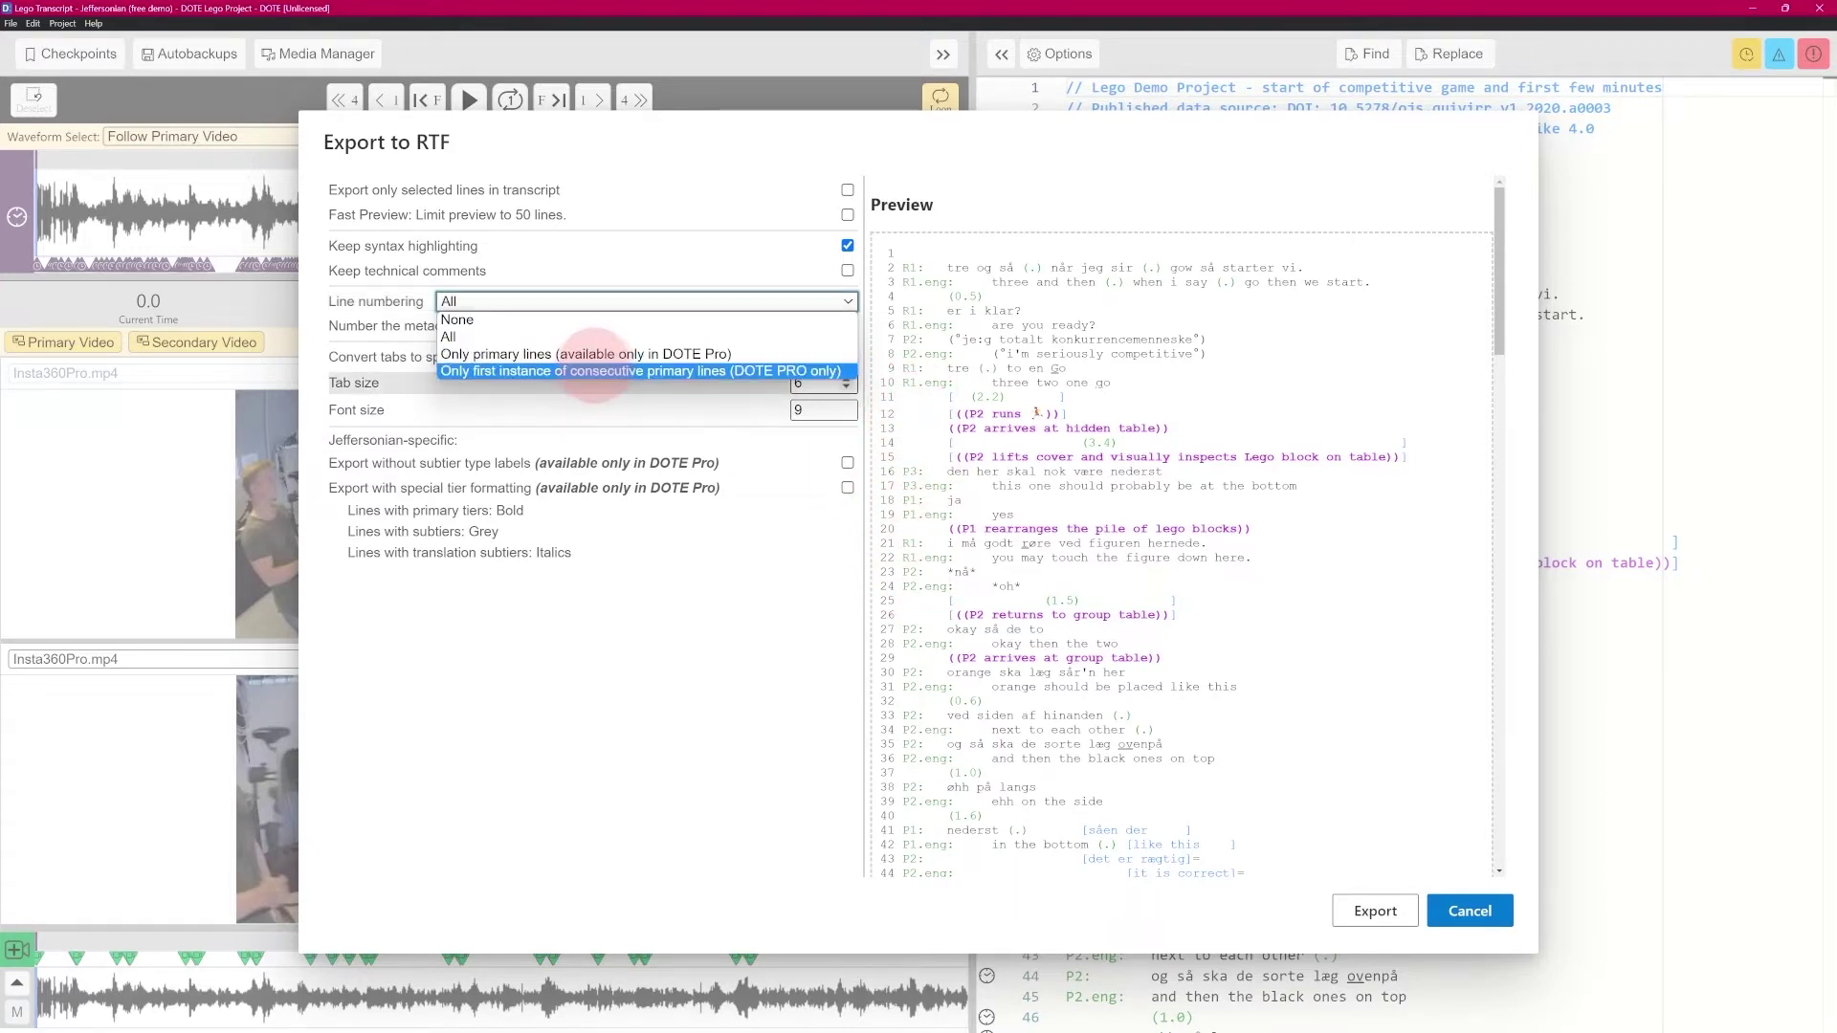
click(668, 615)
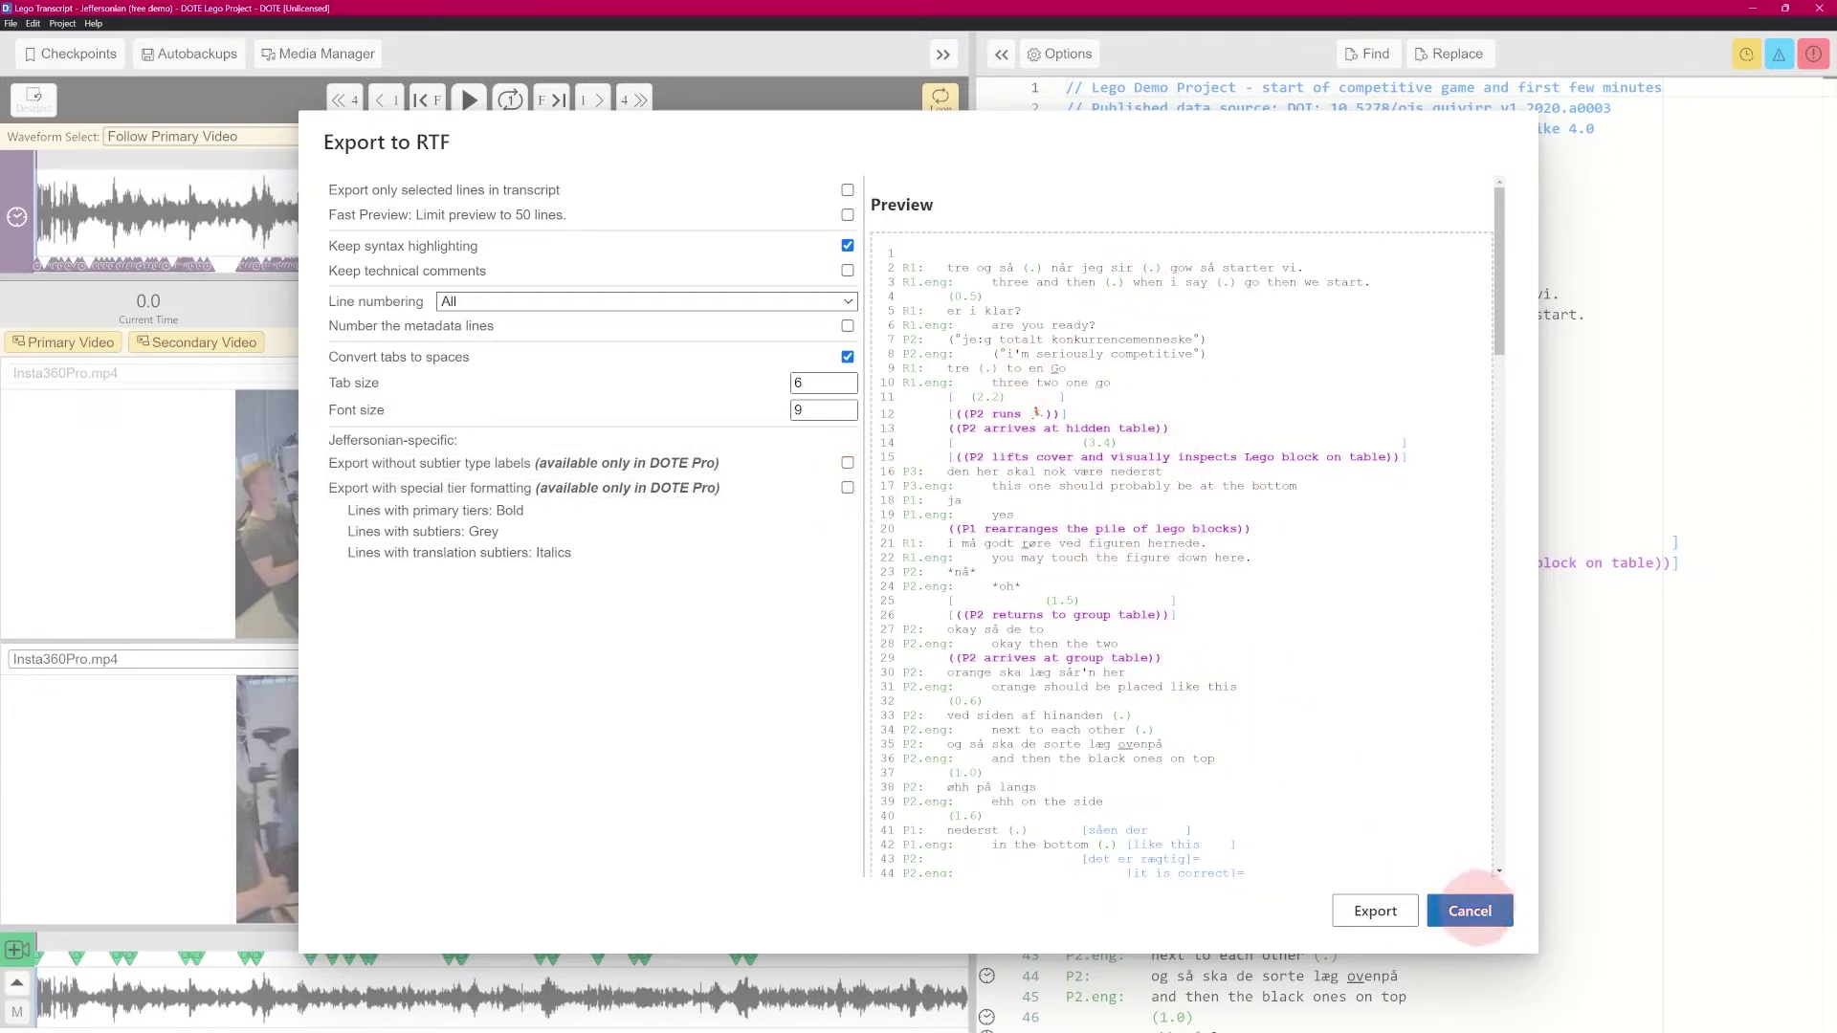
click(1471, 910)
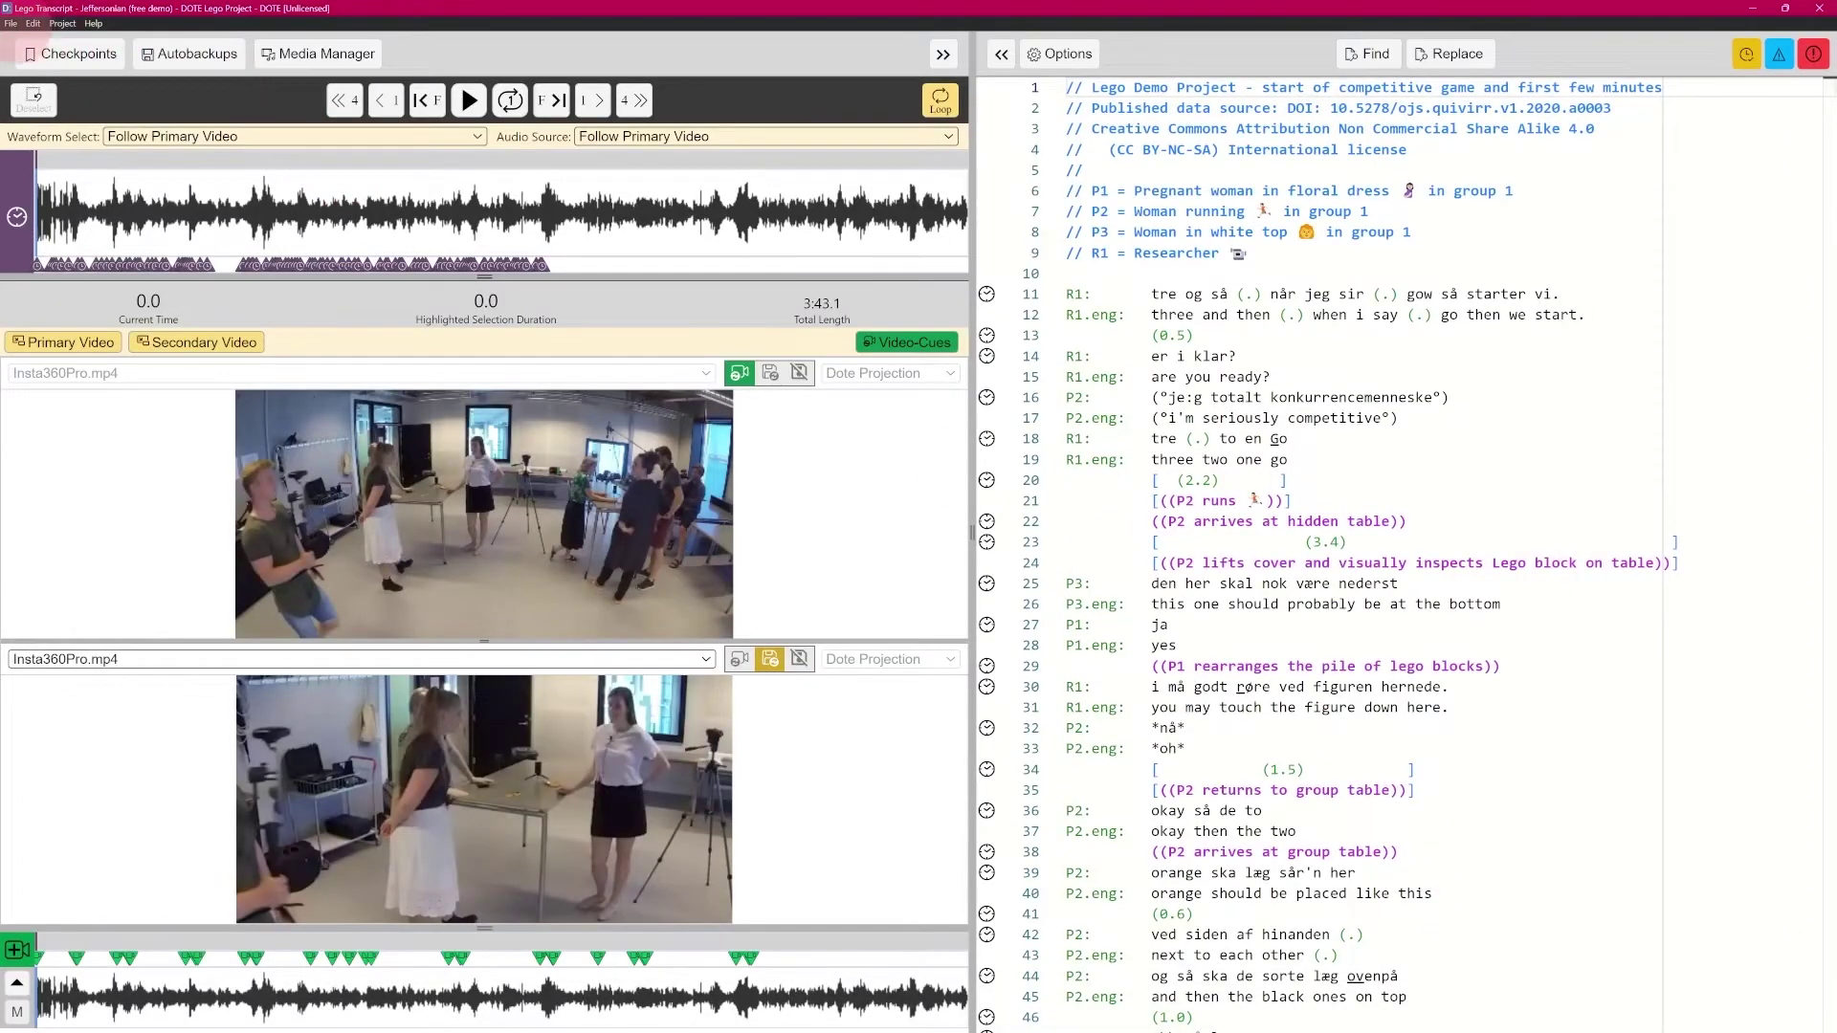
- Open the transcript "Lego Transcript - Mondadaian (free demo)" from the DOTE Lego Project
click(10, 23)
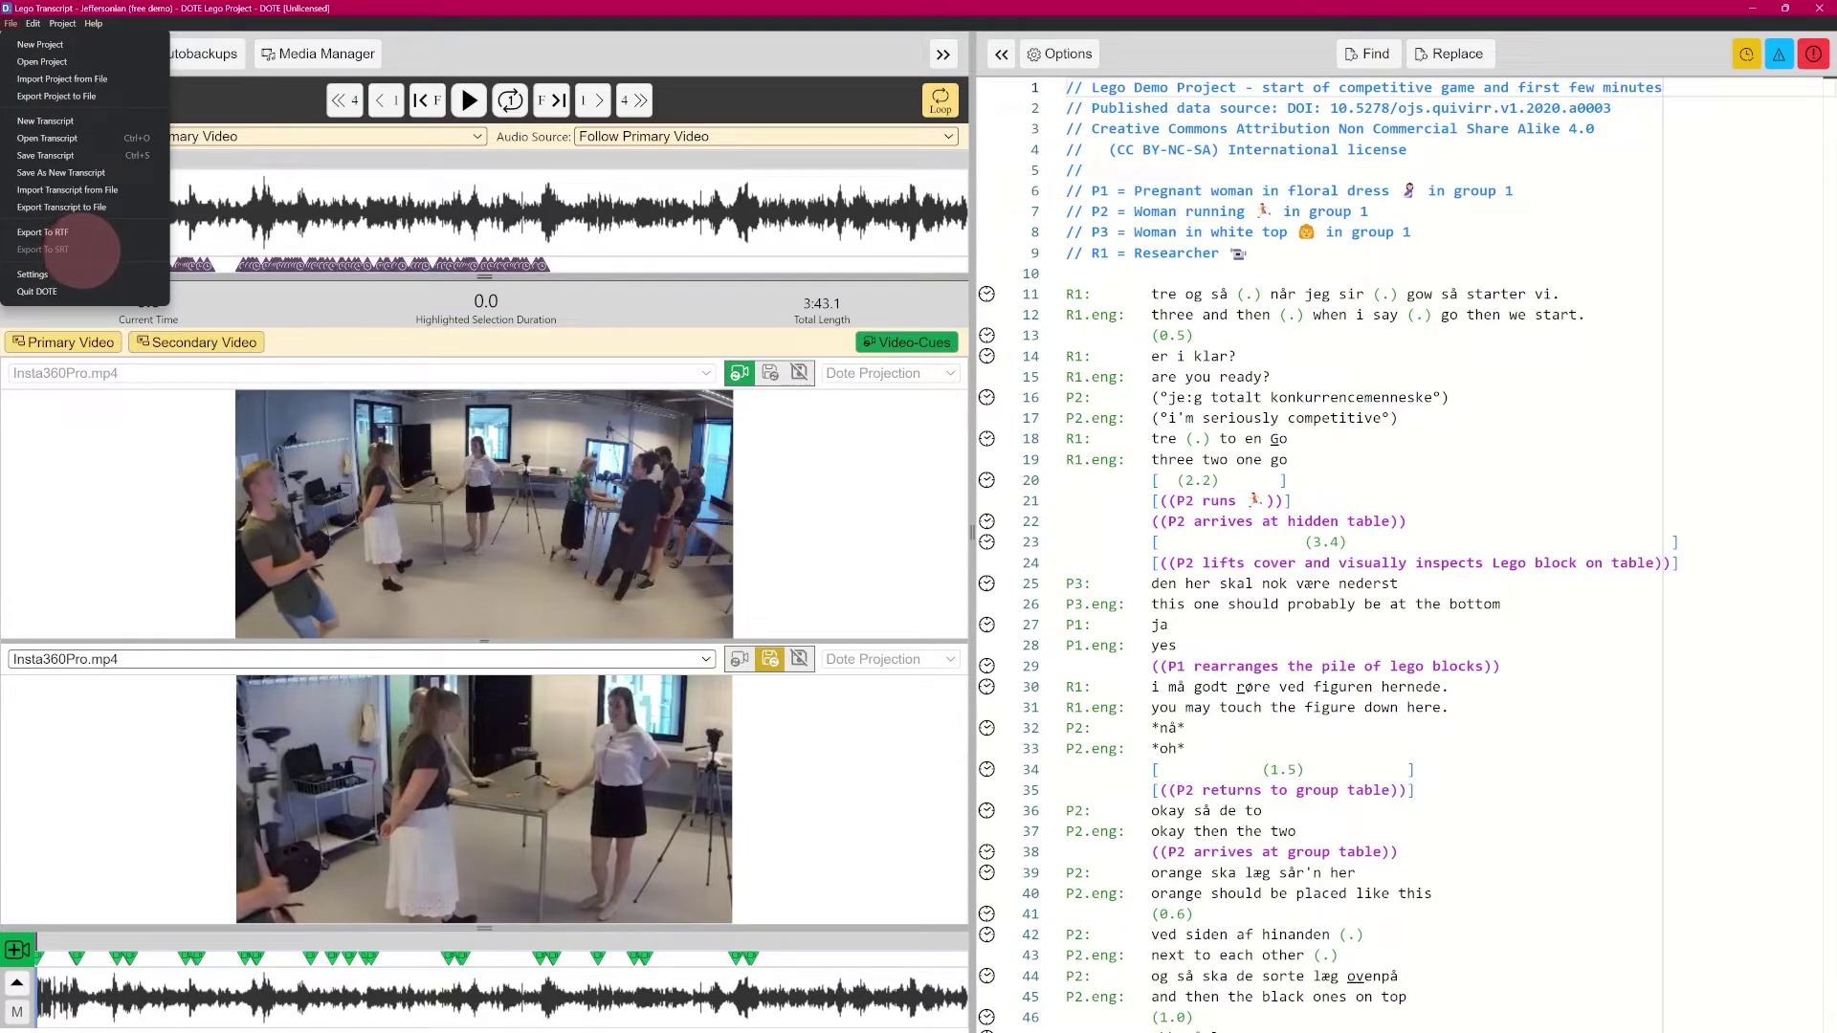
click(47, 138)
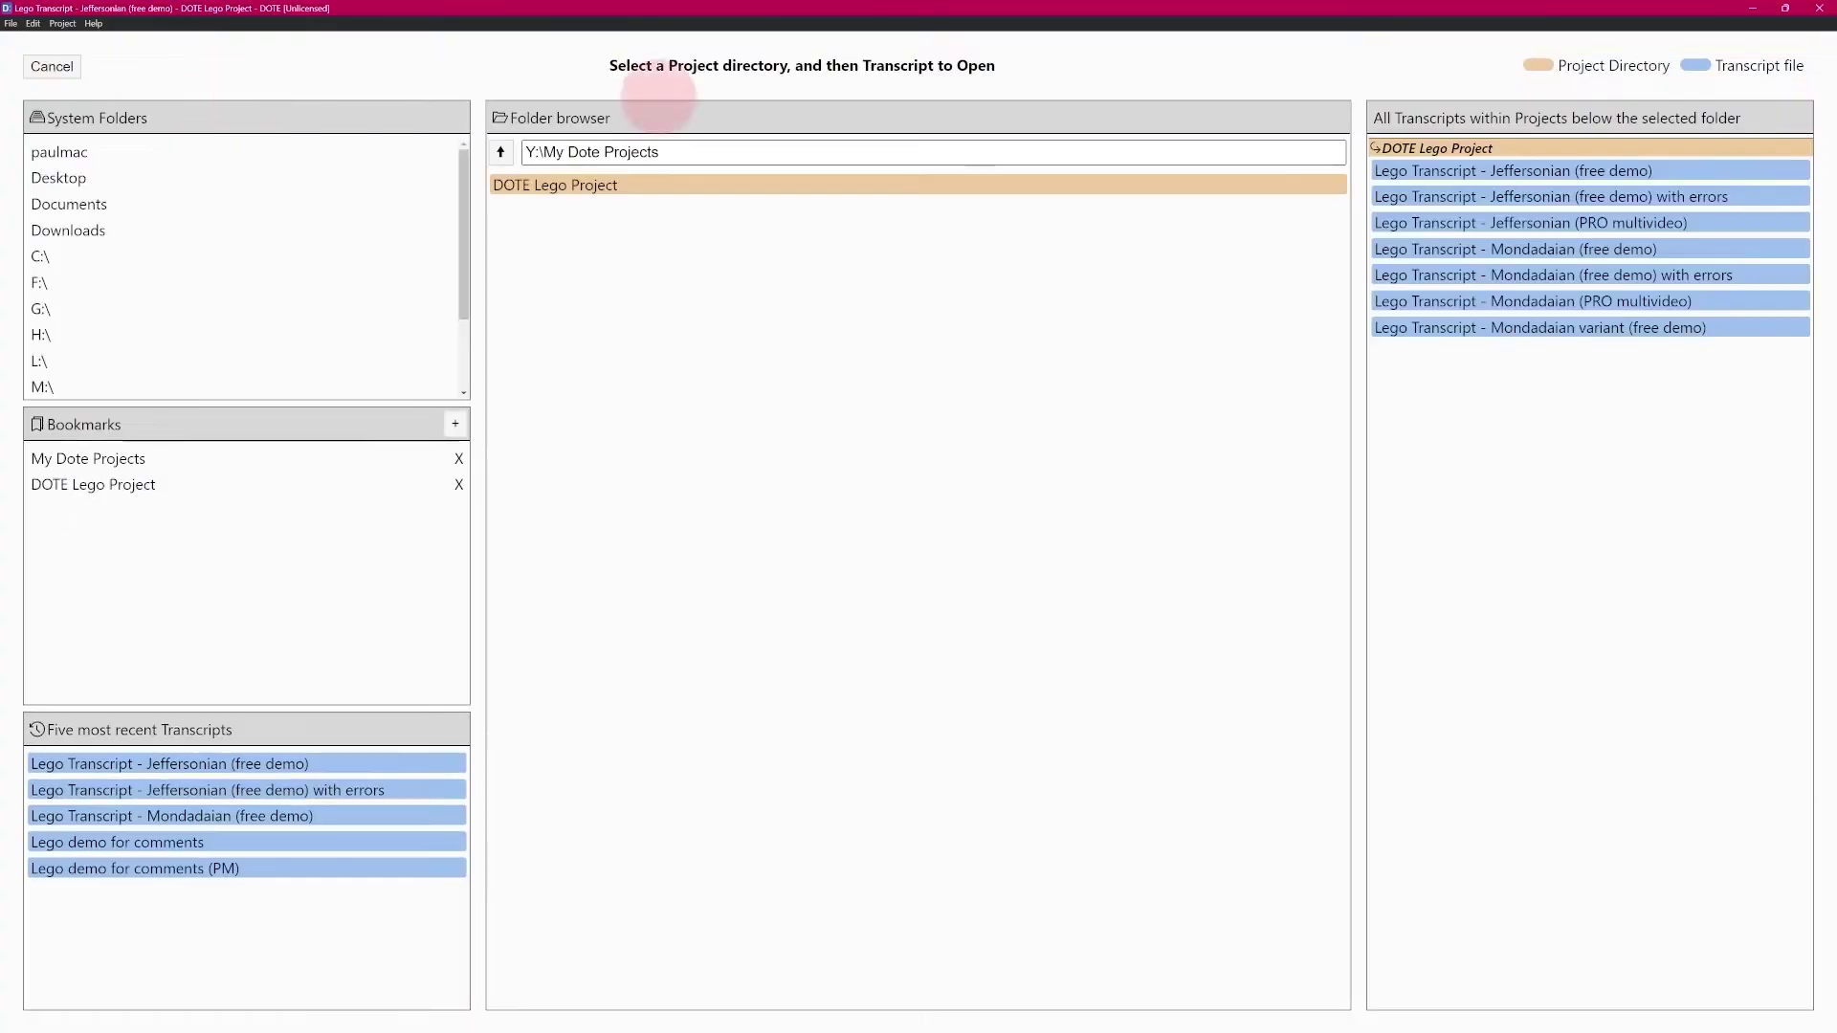
click(1574, 249)
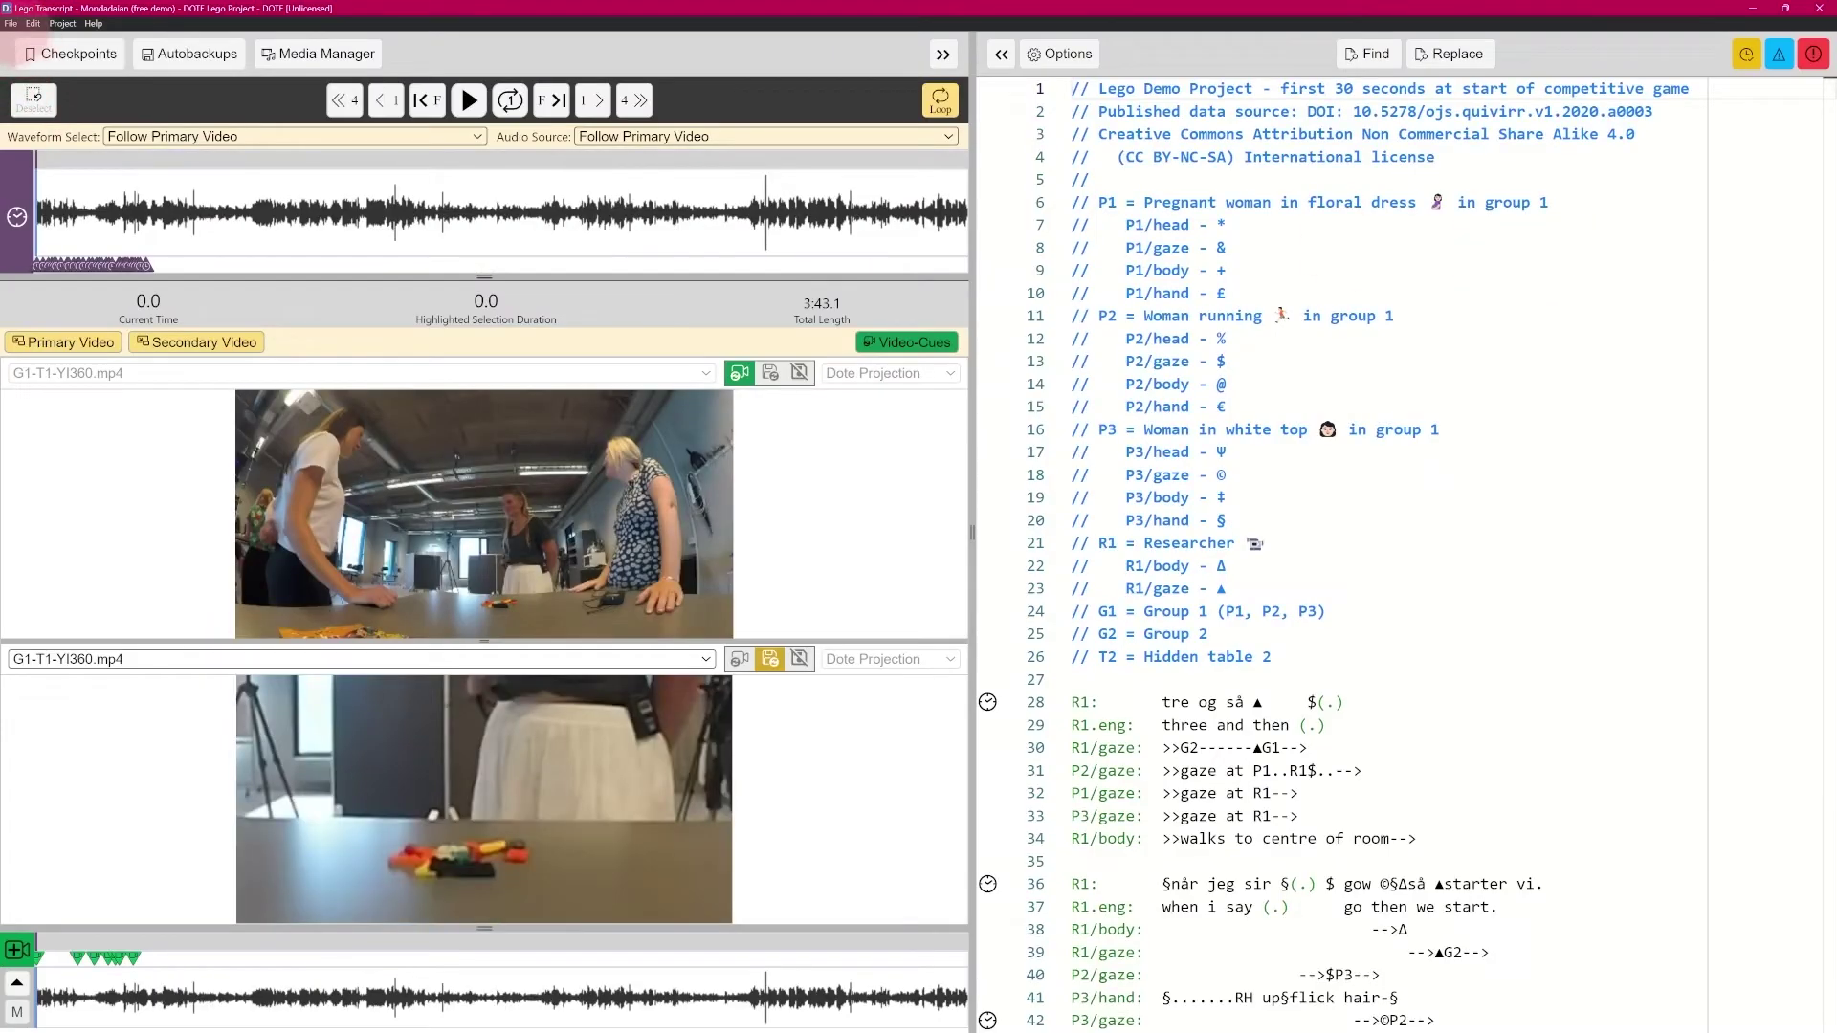
- Check the RTF export options, line numbering choices and preview for the Mondadaian transcript, without exporting
click(11, 23)
click(67, 234)
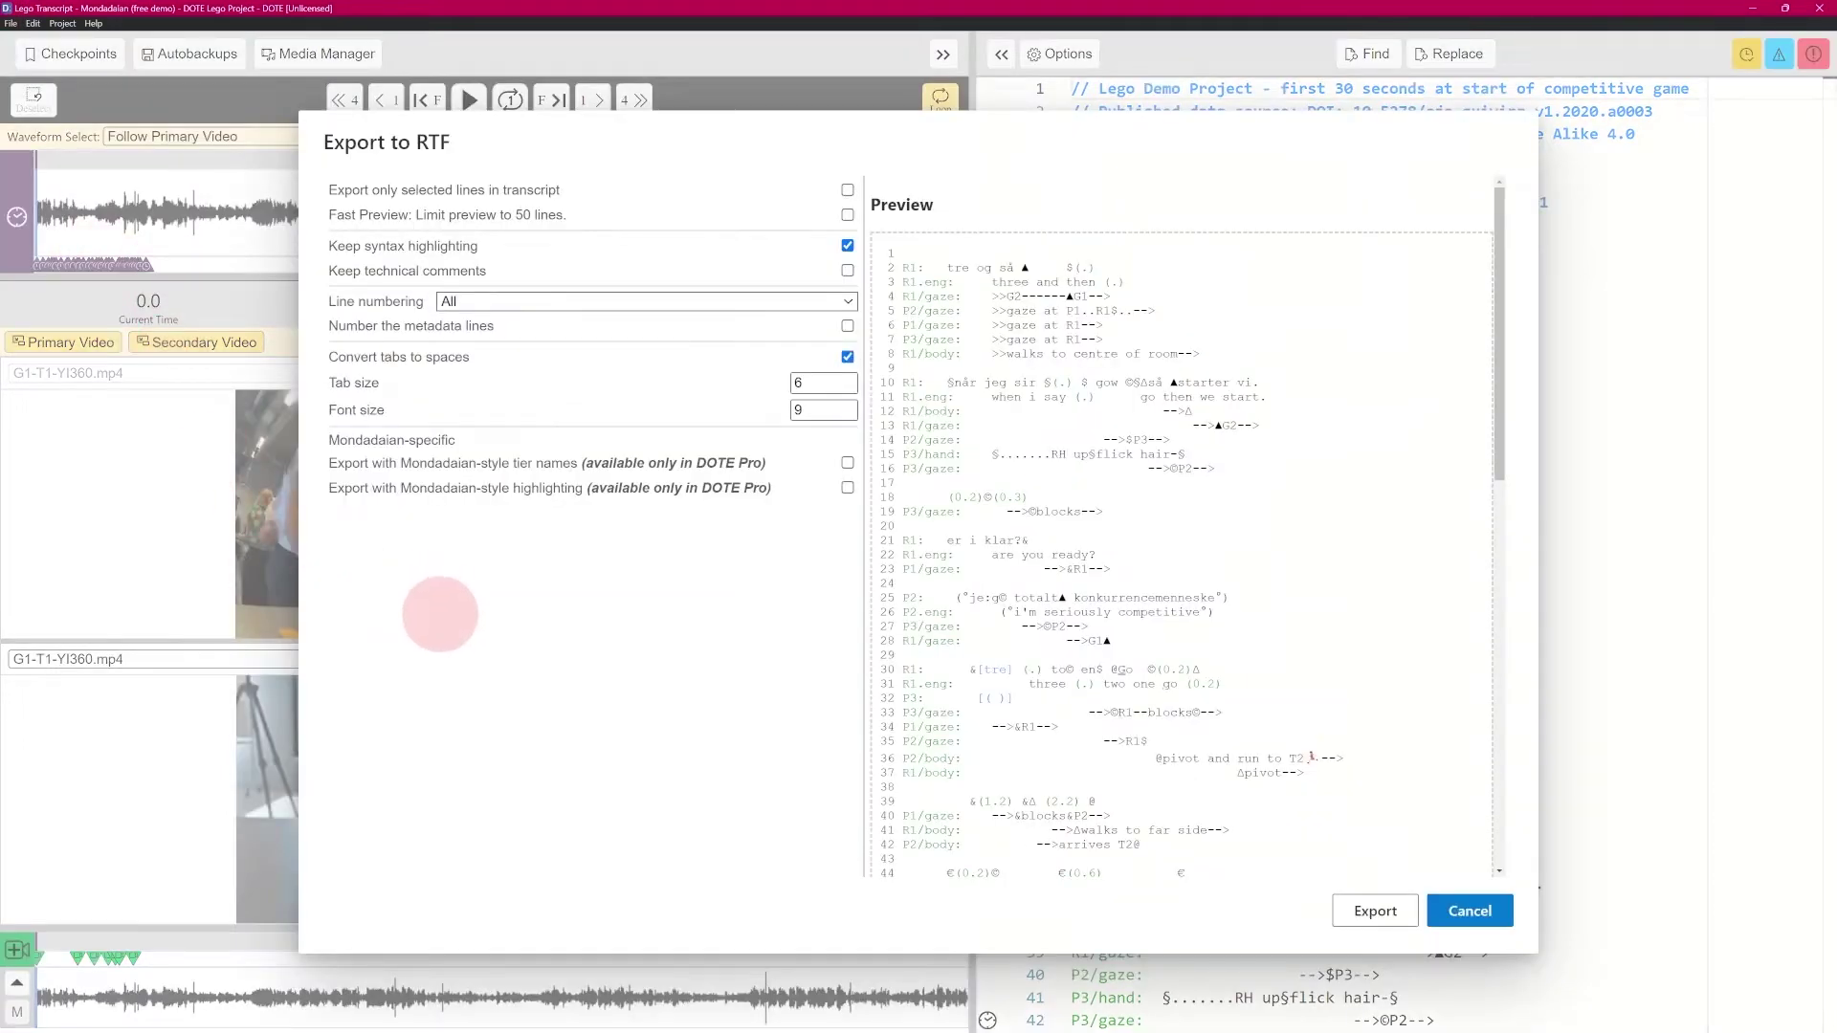
click(574, 301)
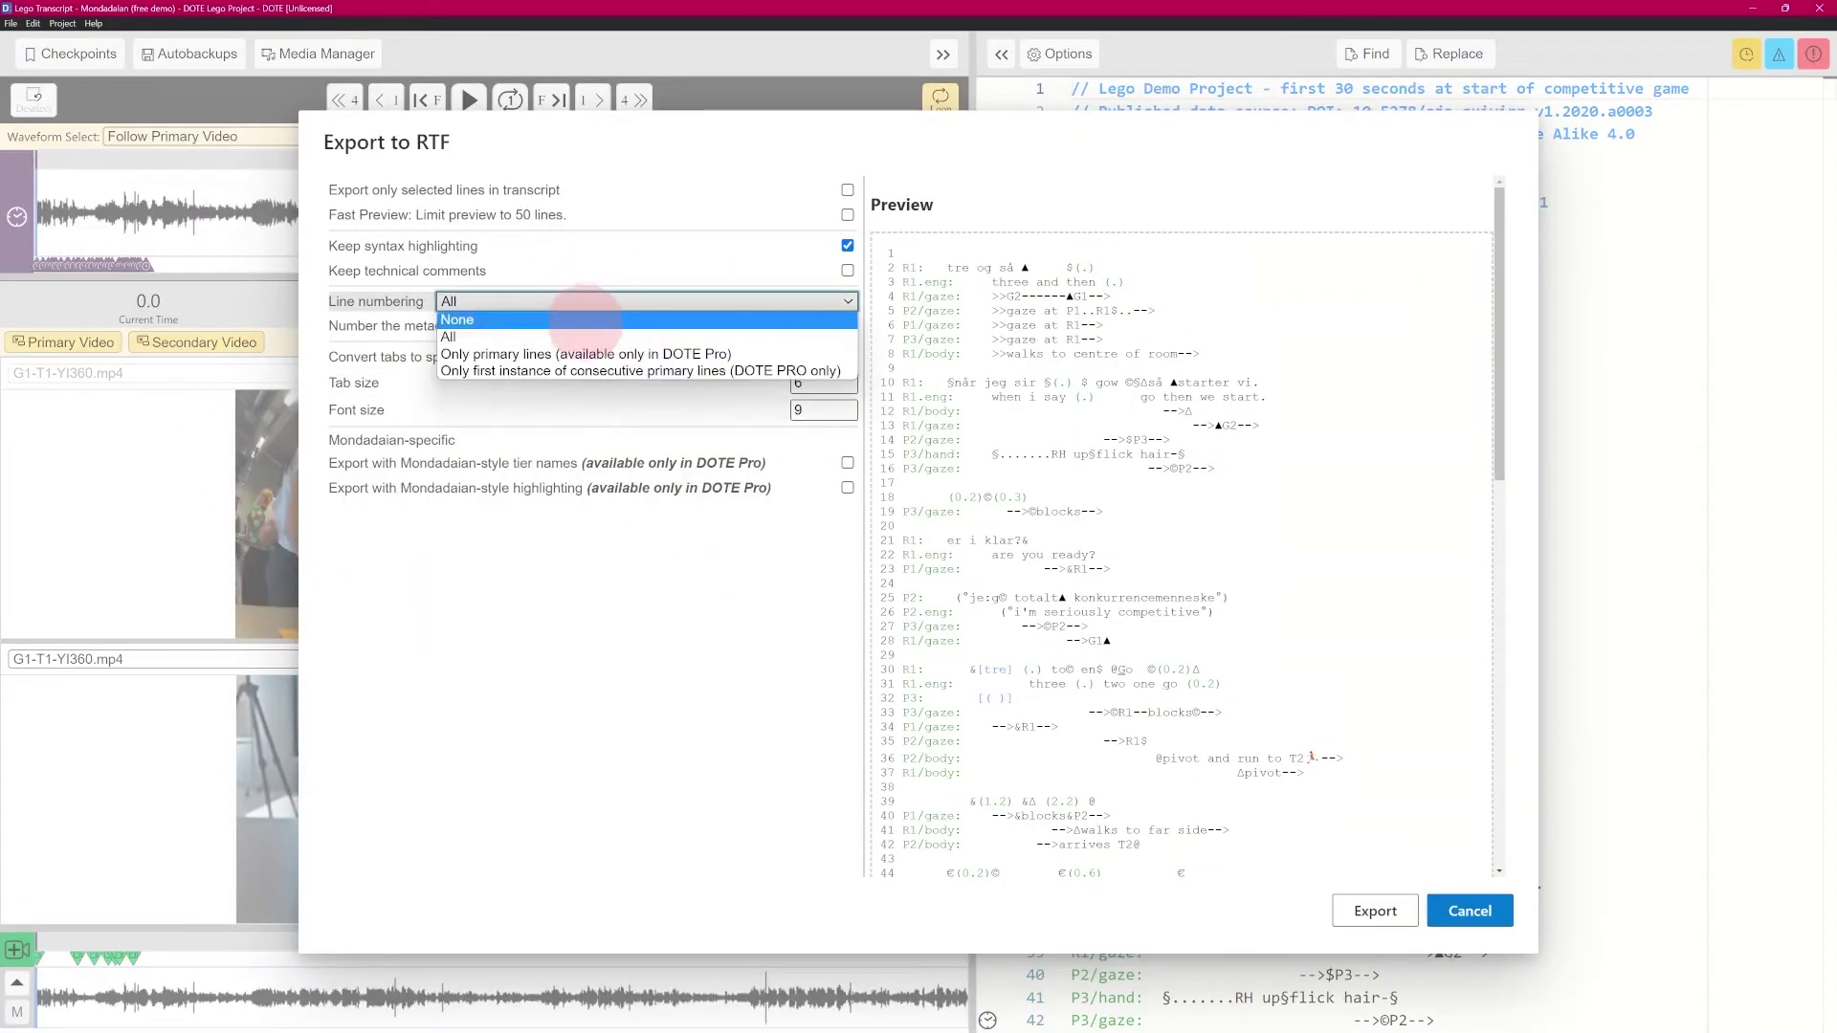
click(727, 604)
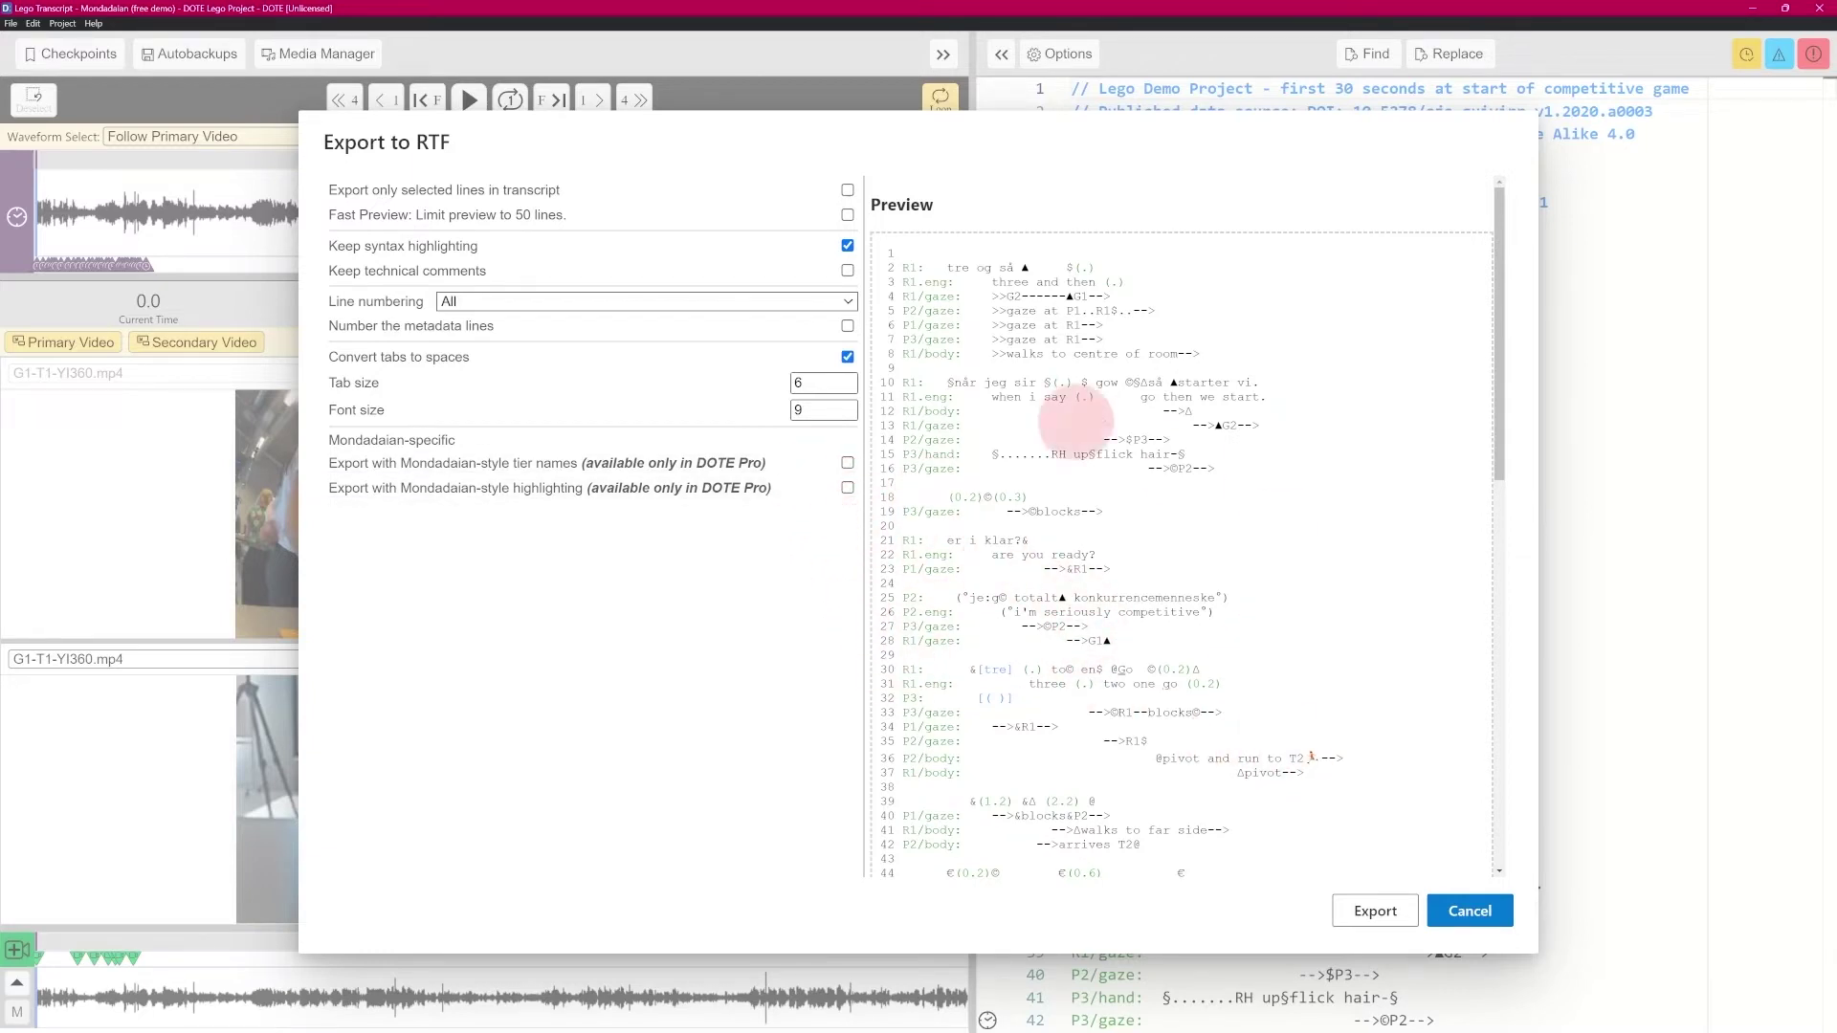
drag(1499, 447, 1292, 353)
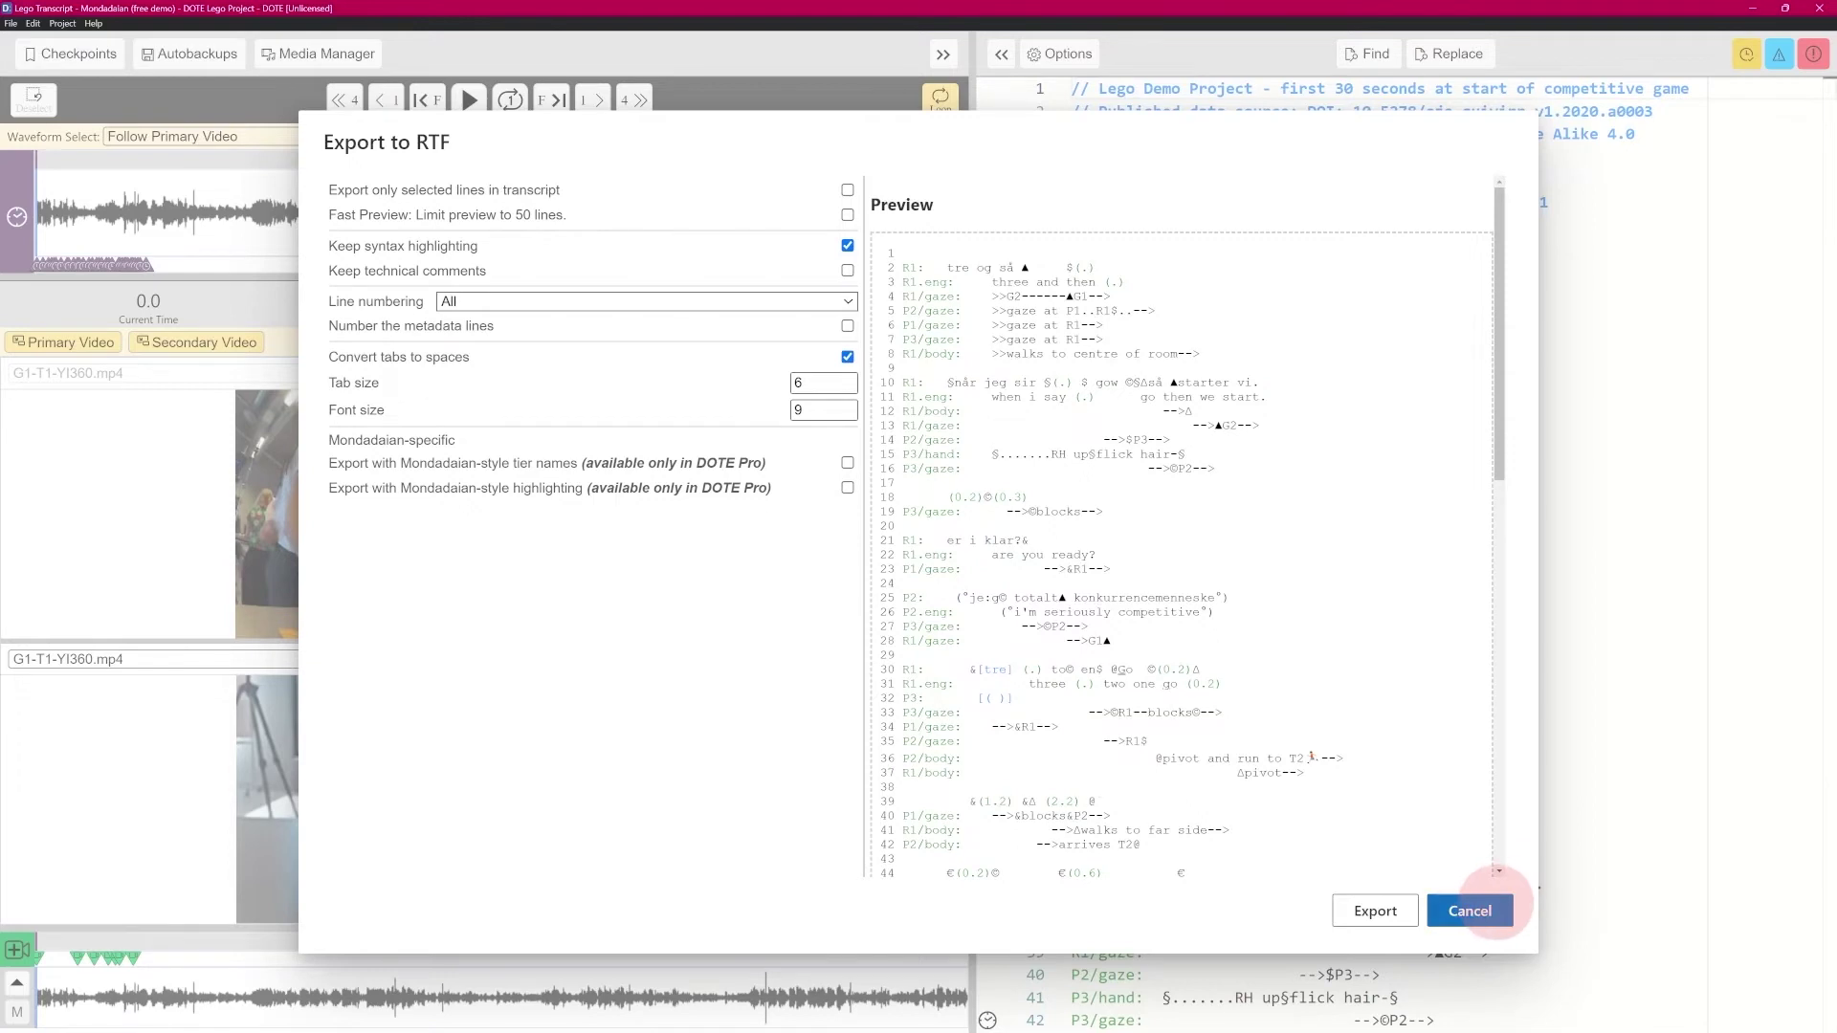
click(1478, 910)
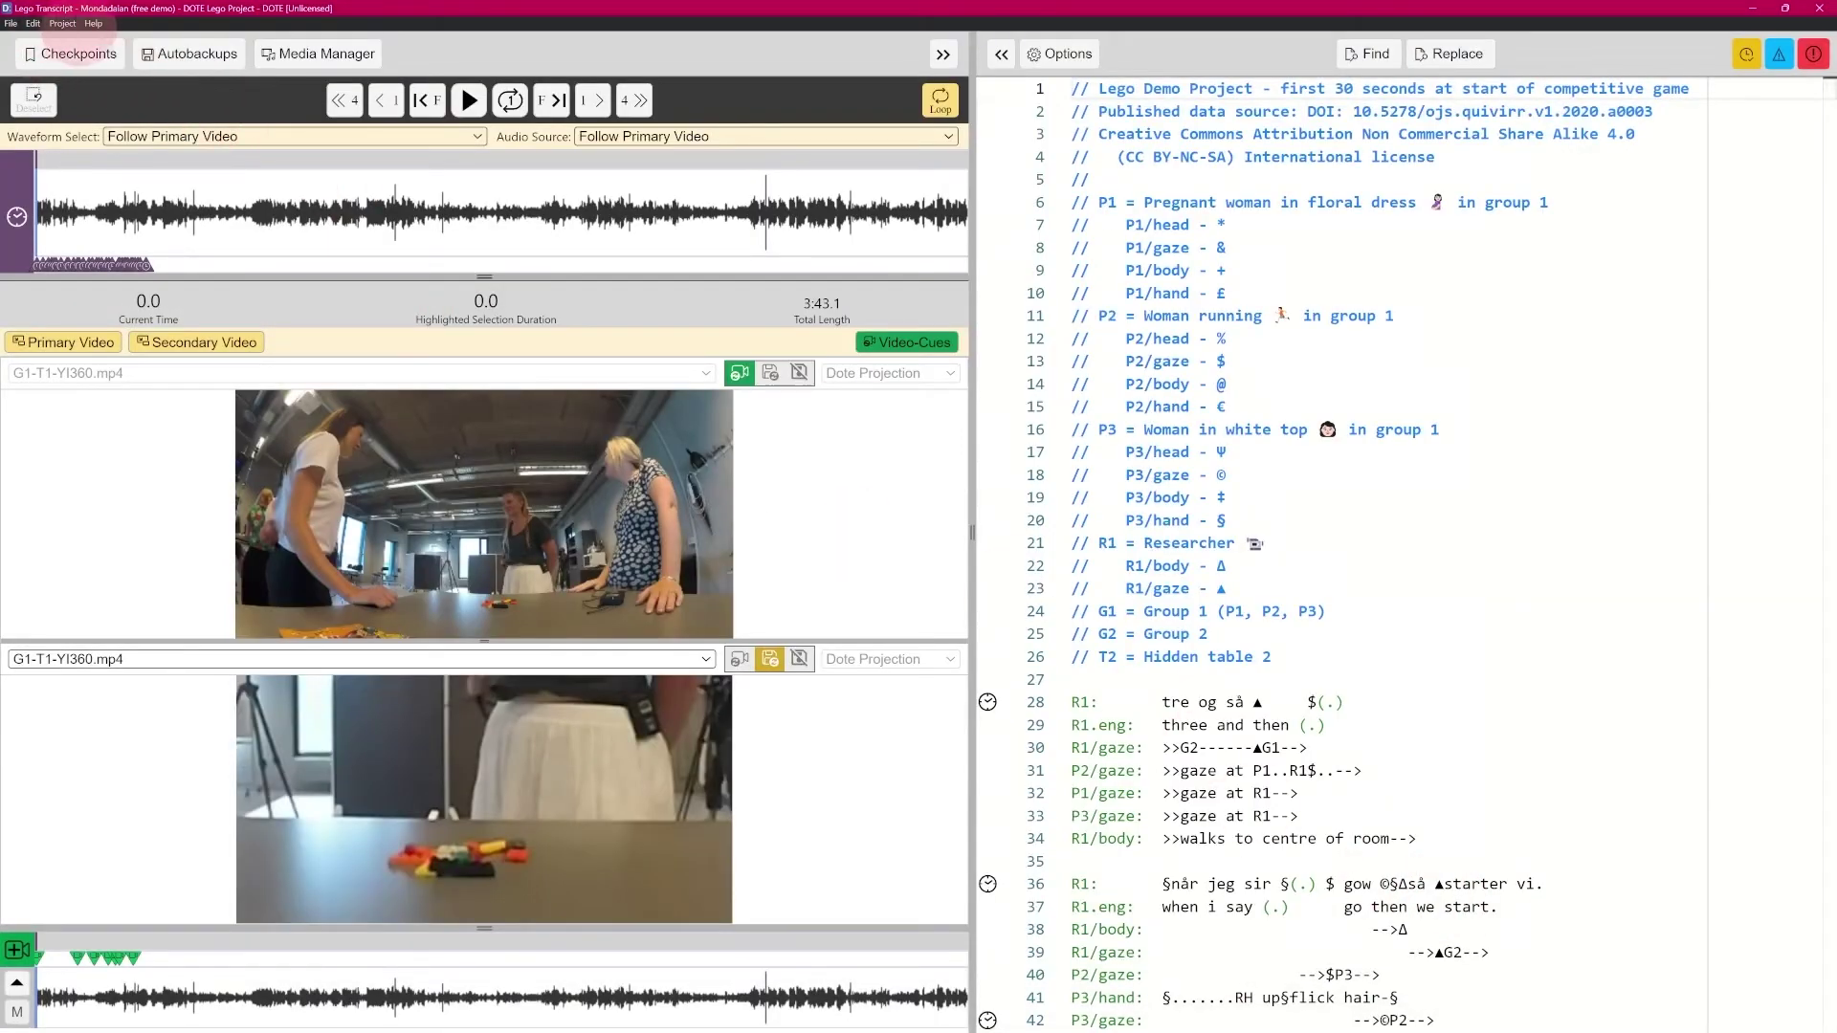
- Activate the stored DOTE license in the License Manager and close it
click(93, 23)
click(143, 121)
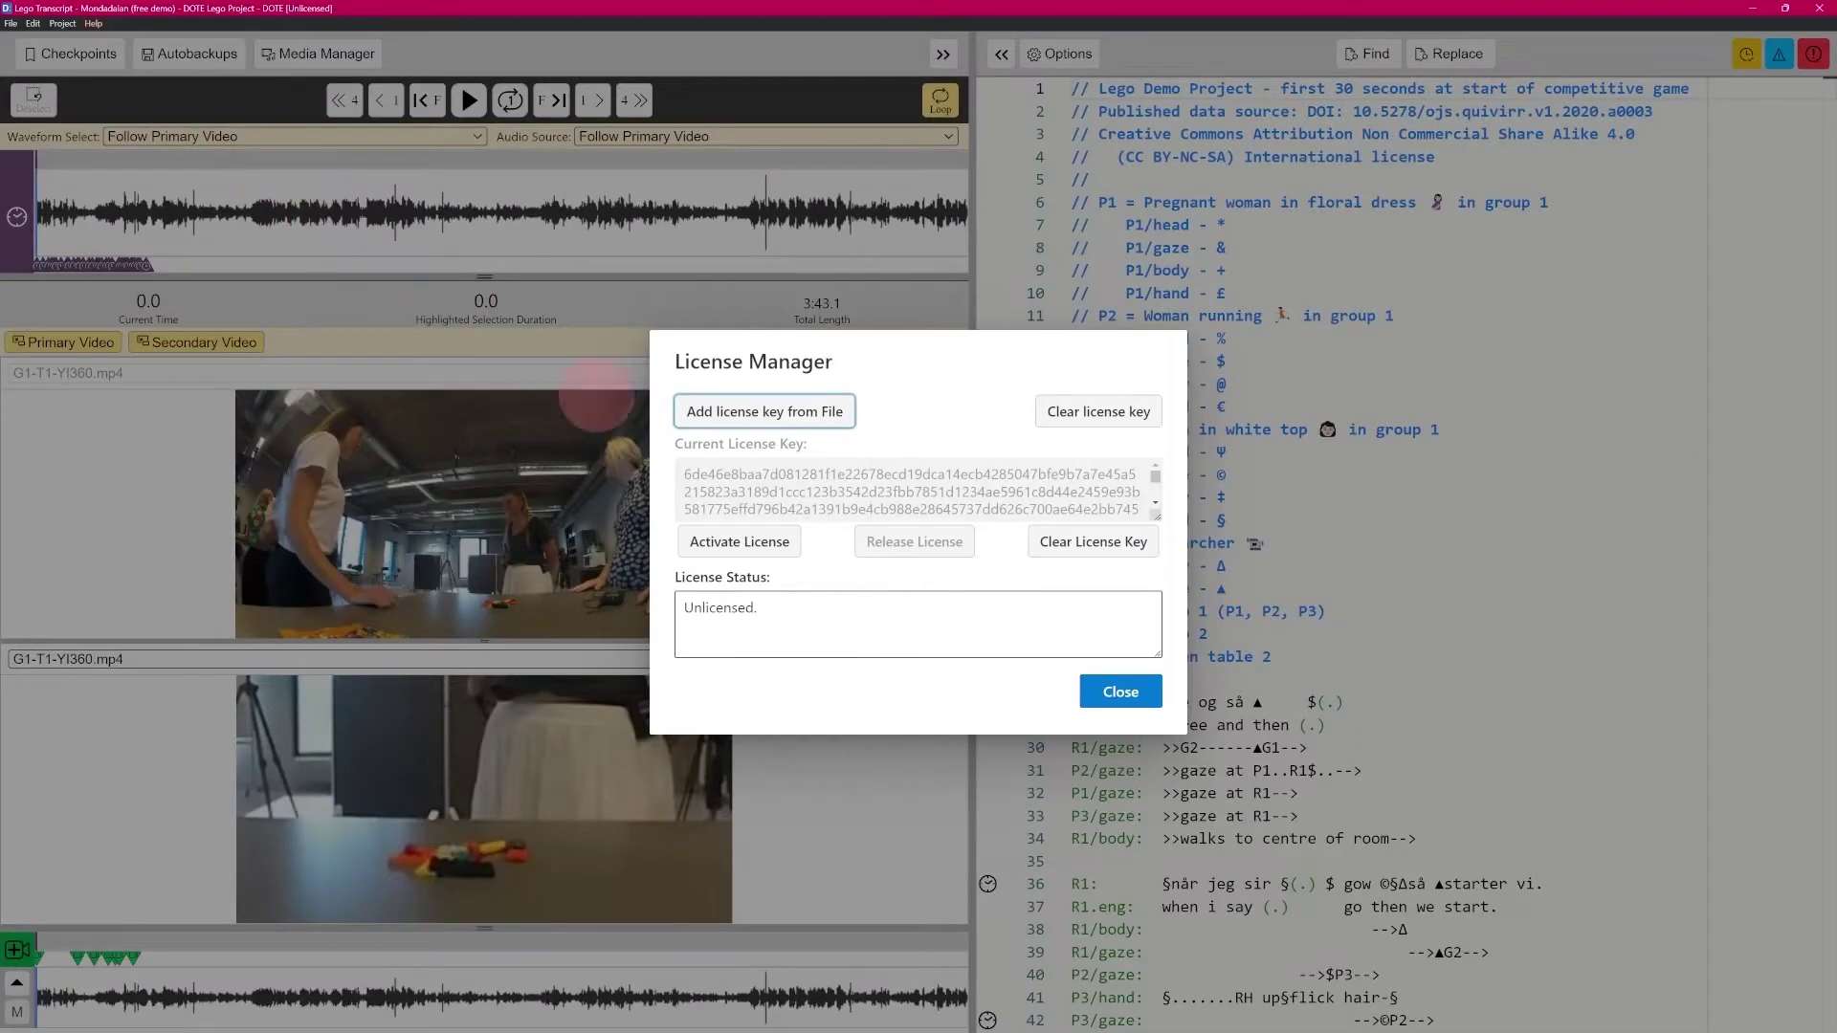
click(740, 542)
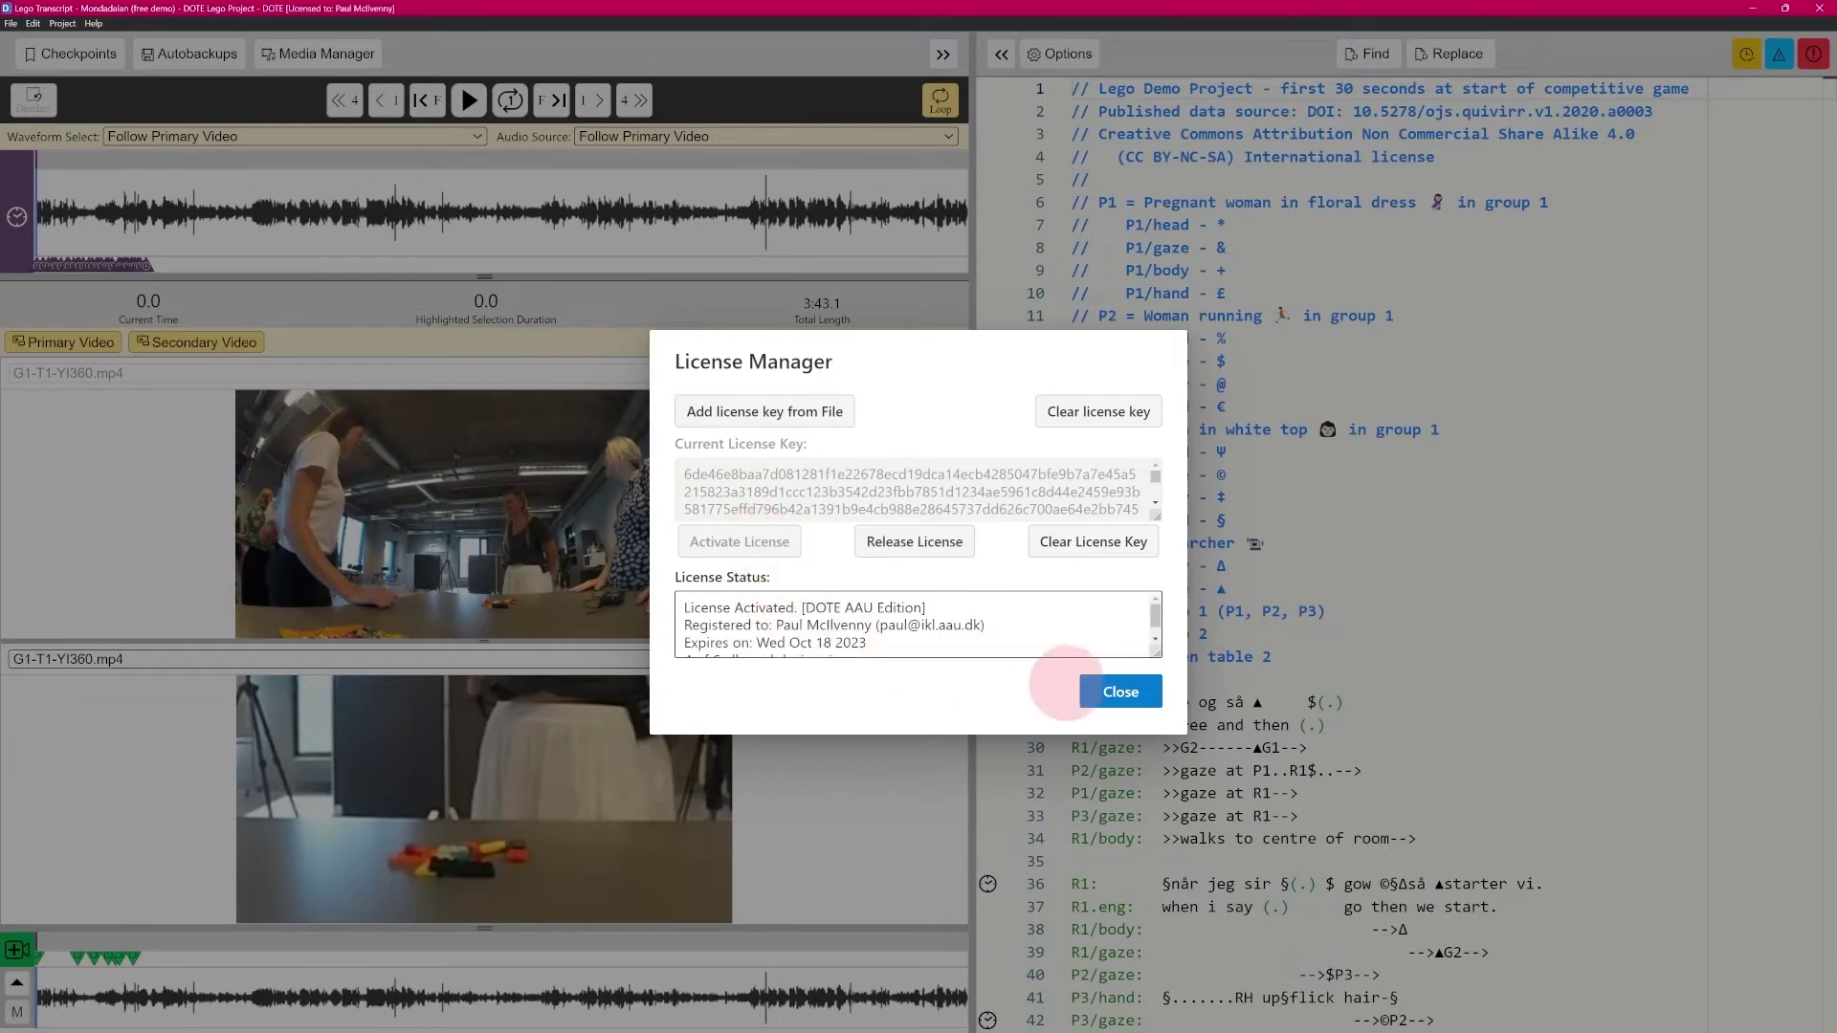
click(1129, 692)
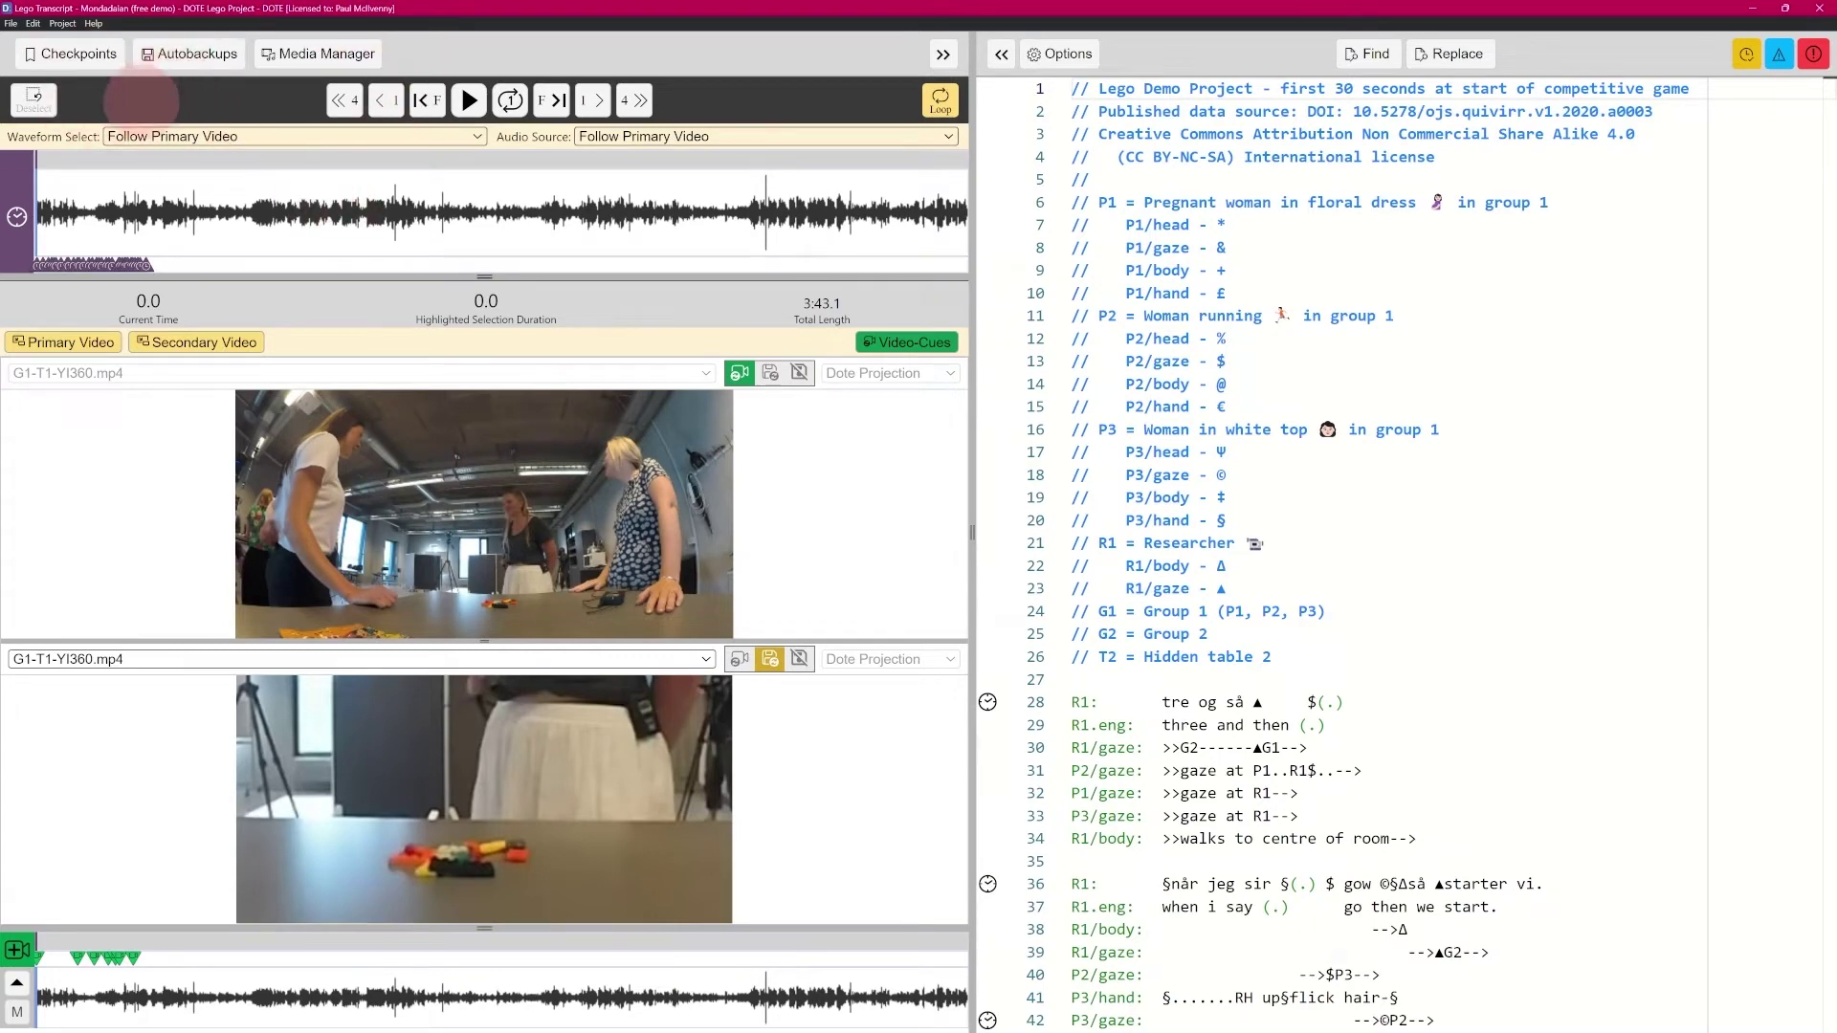
- Reopen the transcript "Lego Transcript - Jeffersonian (free demo)" and look through its full length
click(10, 23)
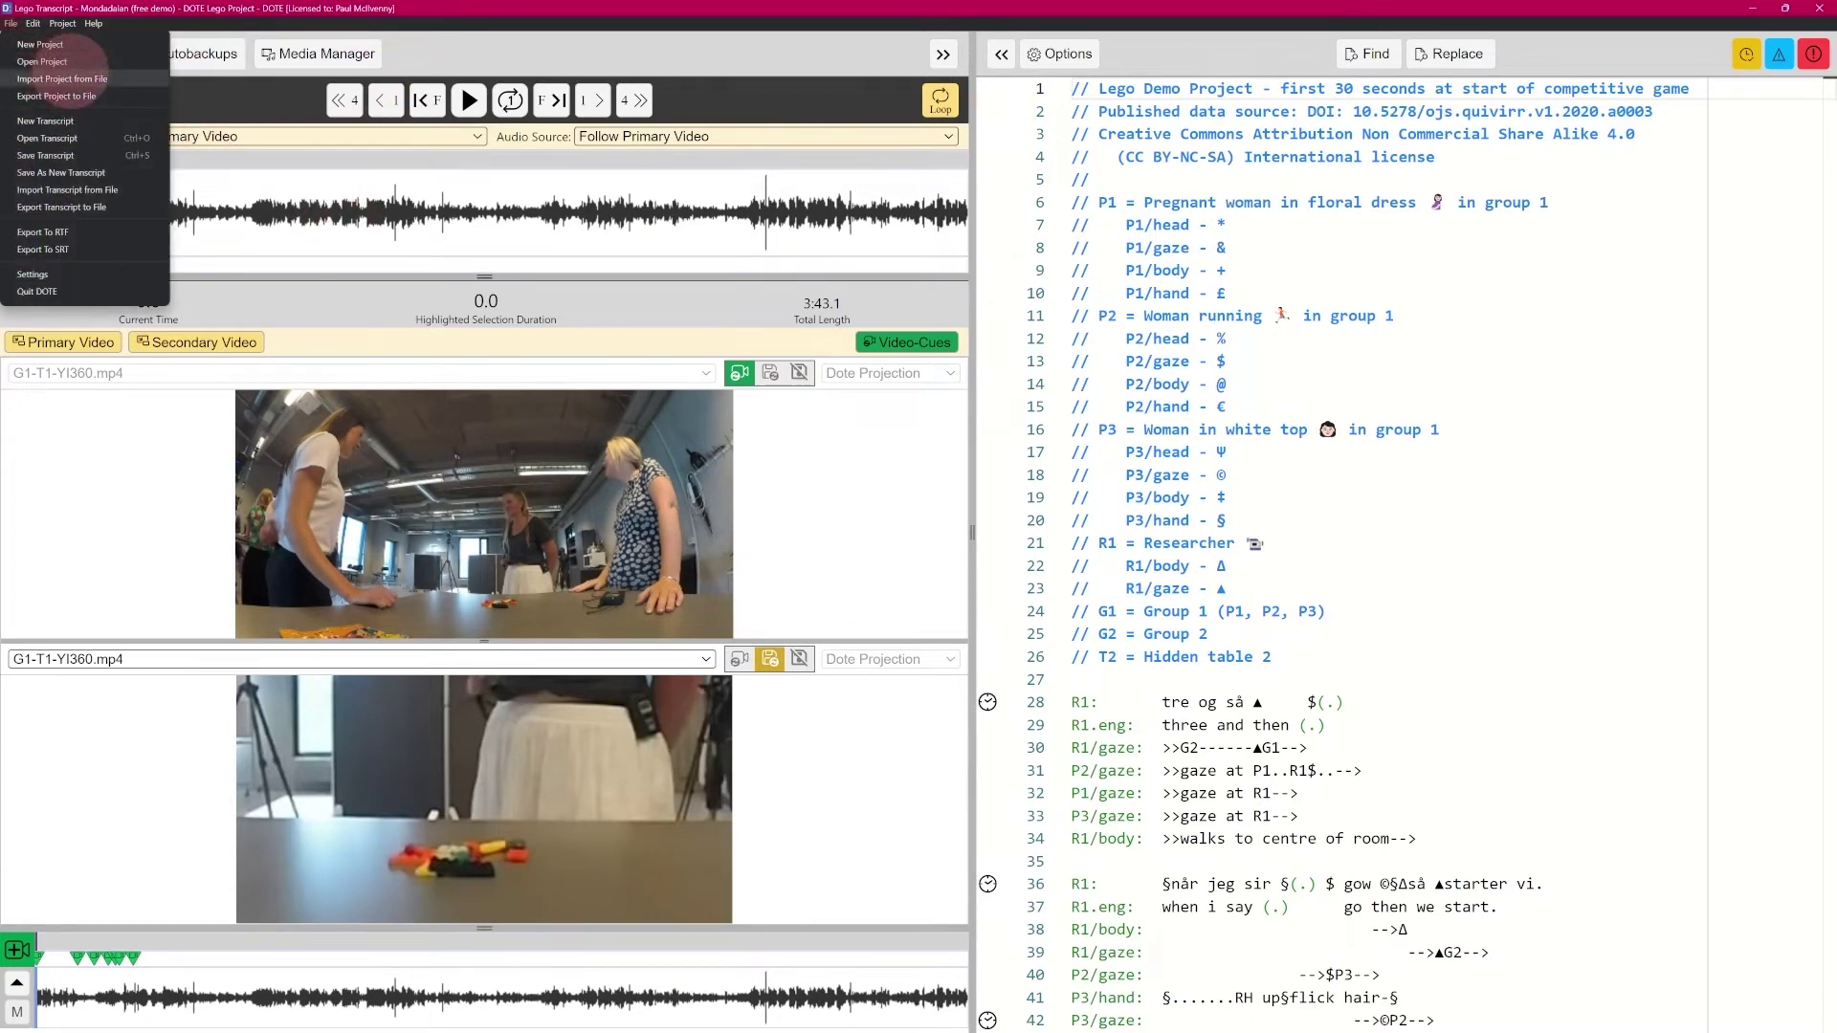
click(52, 40)
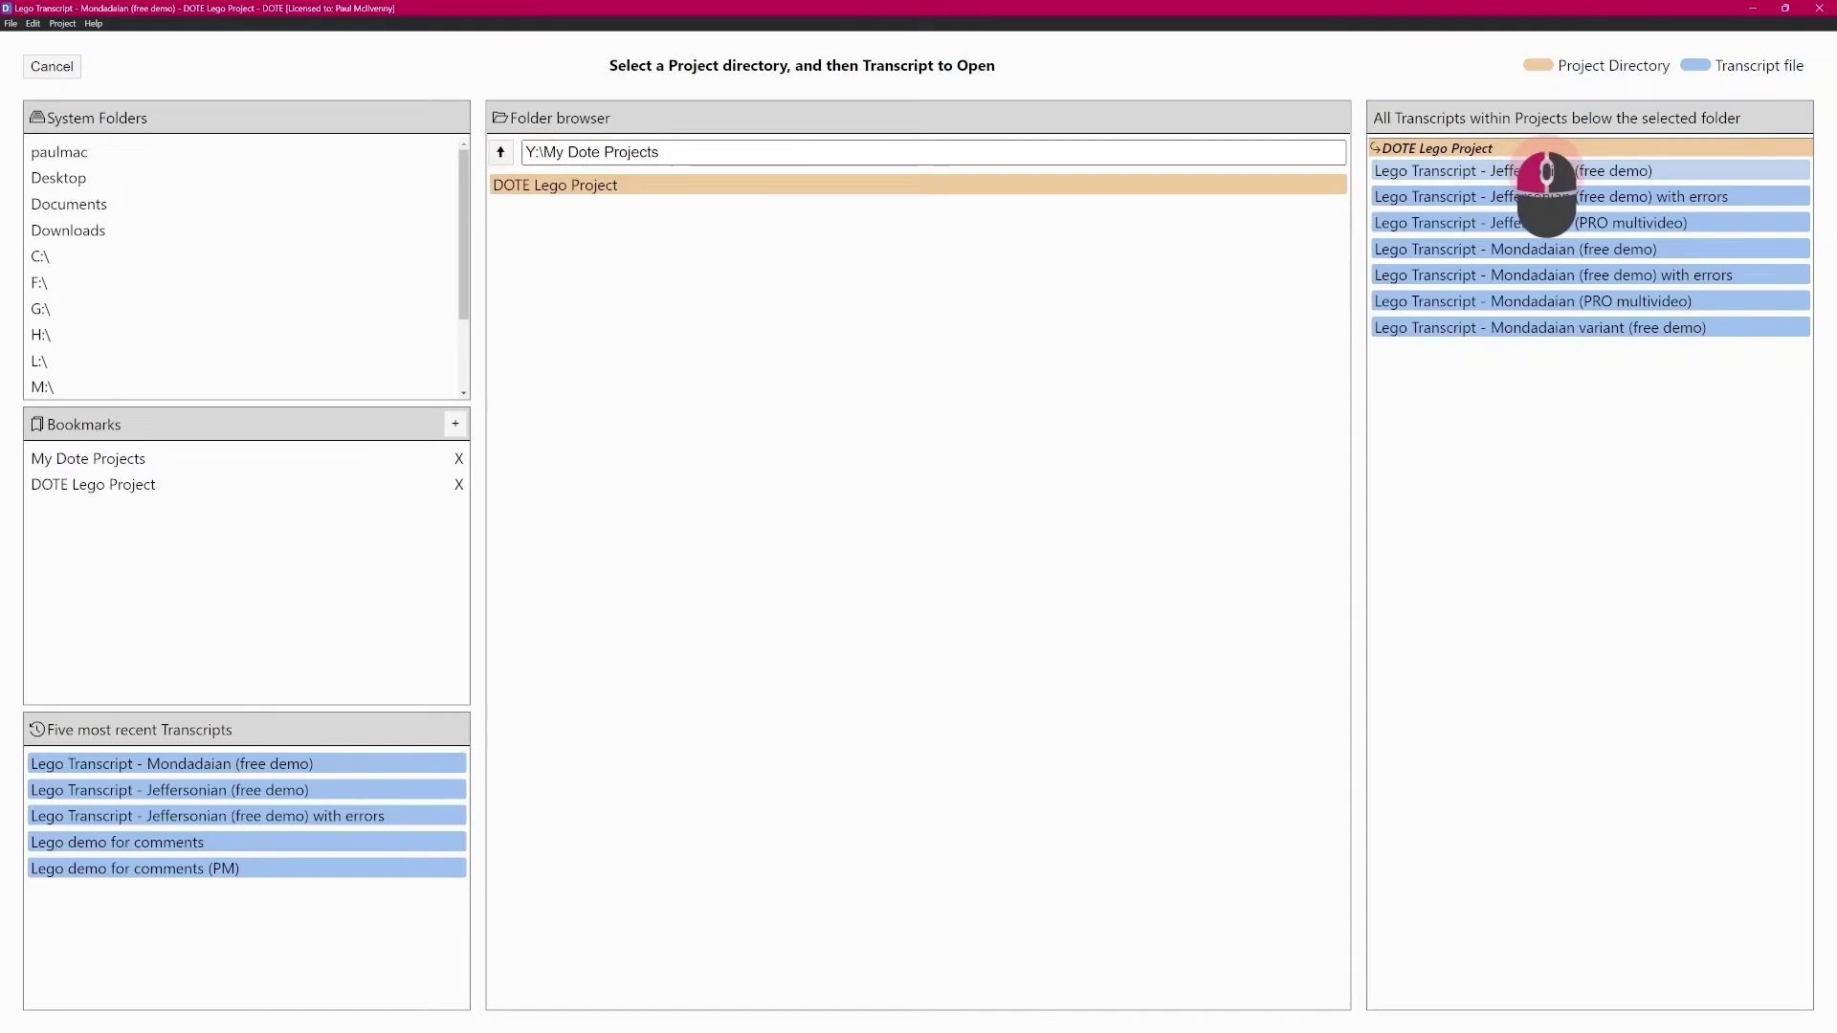
click(1546, 172)
mouse_move(1823, 143)
mouse_down()
mouse_move(1805, 531)
mouse_move(1822, 966)
mouse_move(1807, 329)
mouse_move(1823, 144)
mouse_up()
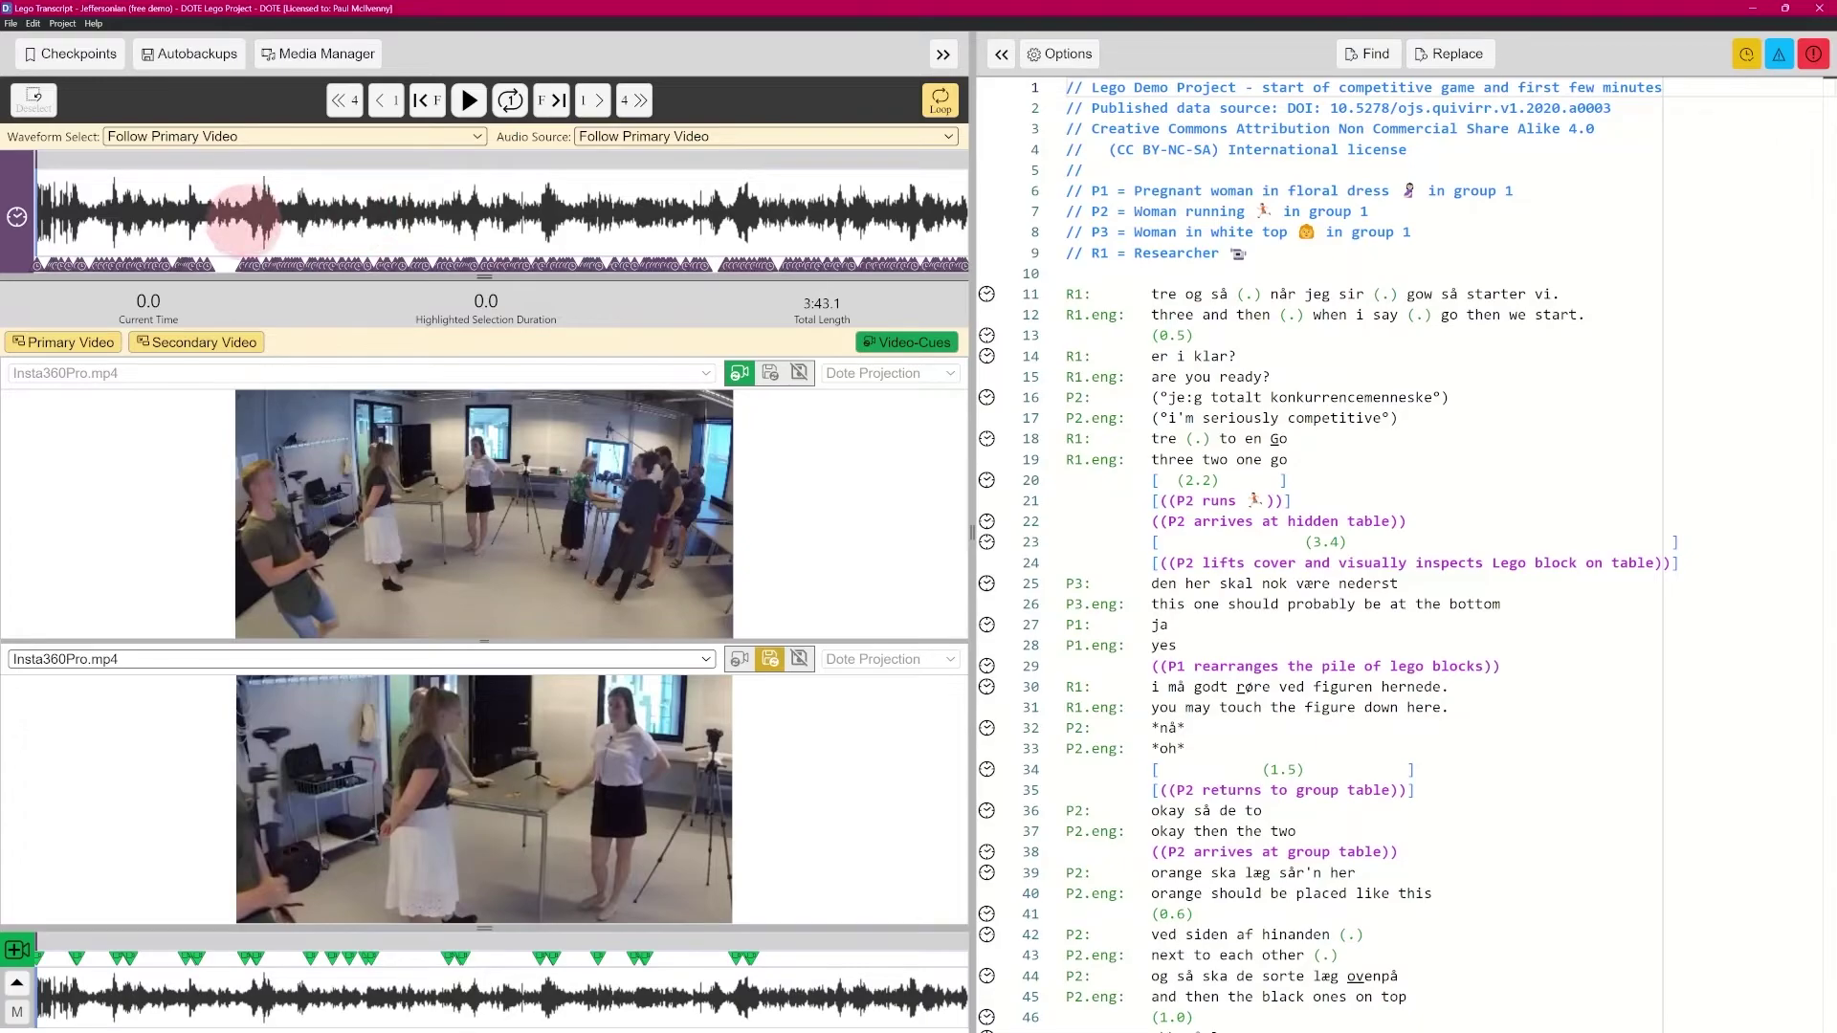
- Set G1-T2-YI360.mp4, G1-T1-GoPro.mp4, Panasonic2D.mp4 and G1-P2-runner.wav as active in the Media Manager
click(330, 54)
click(510, 539)
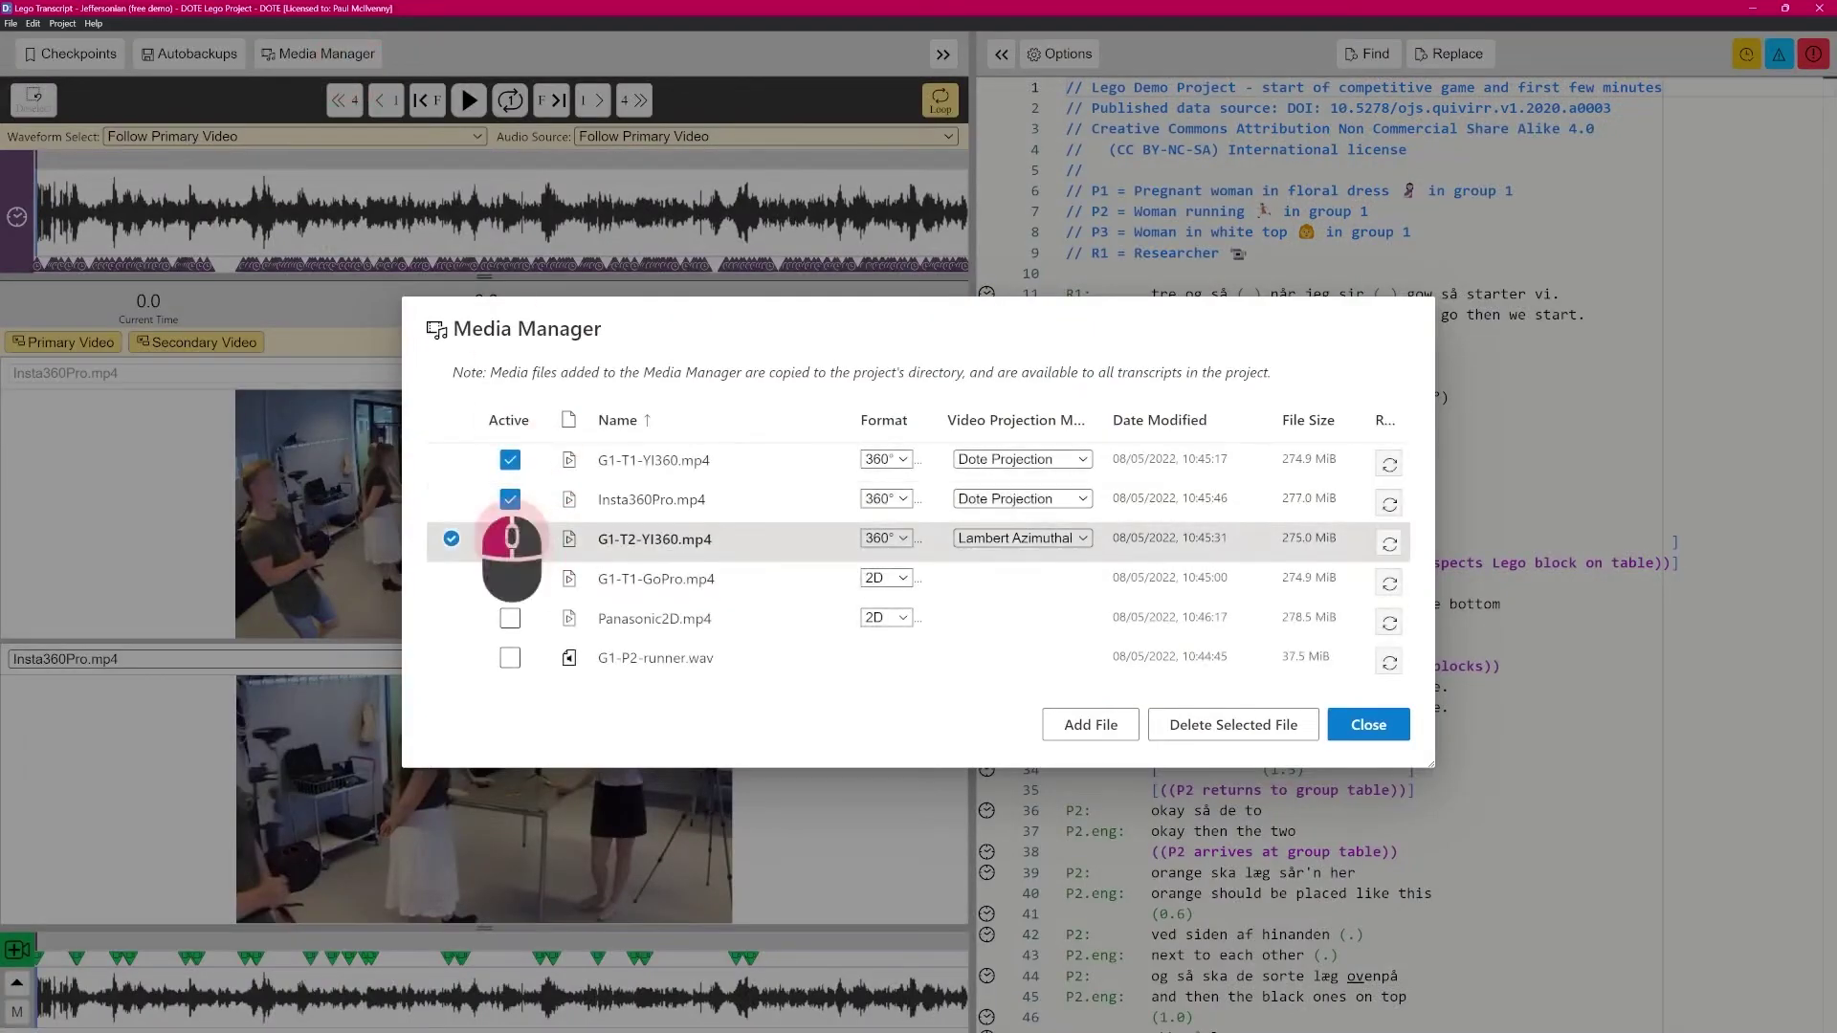
click(509, 579)
click(510, 618)
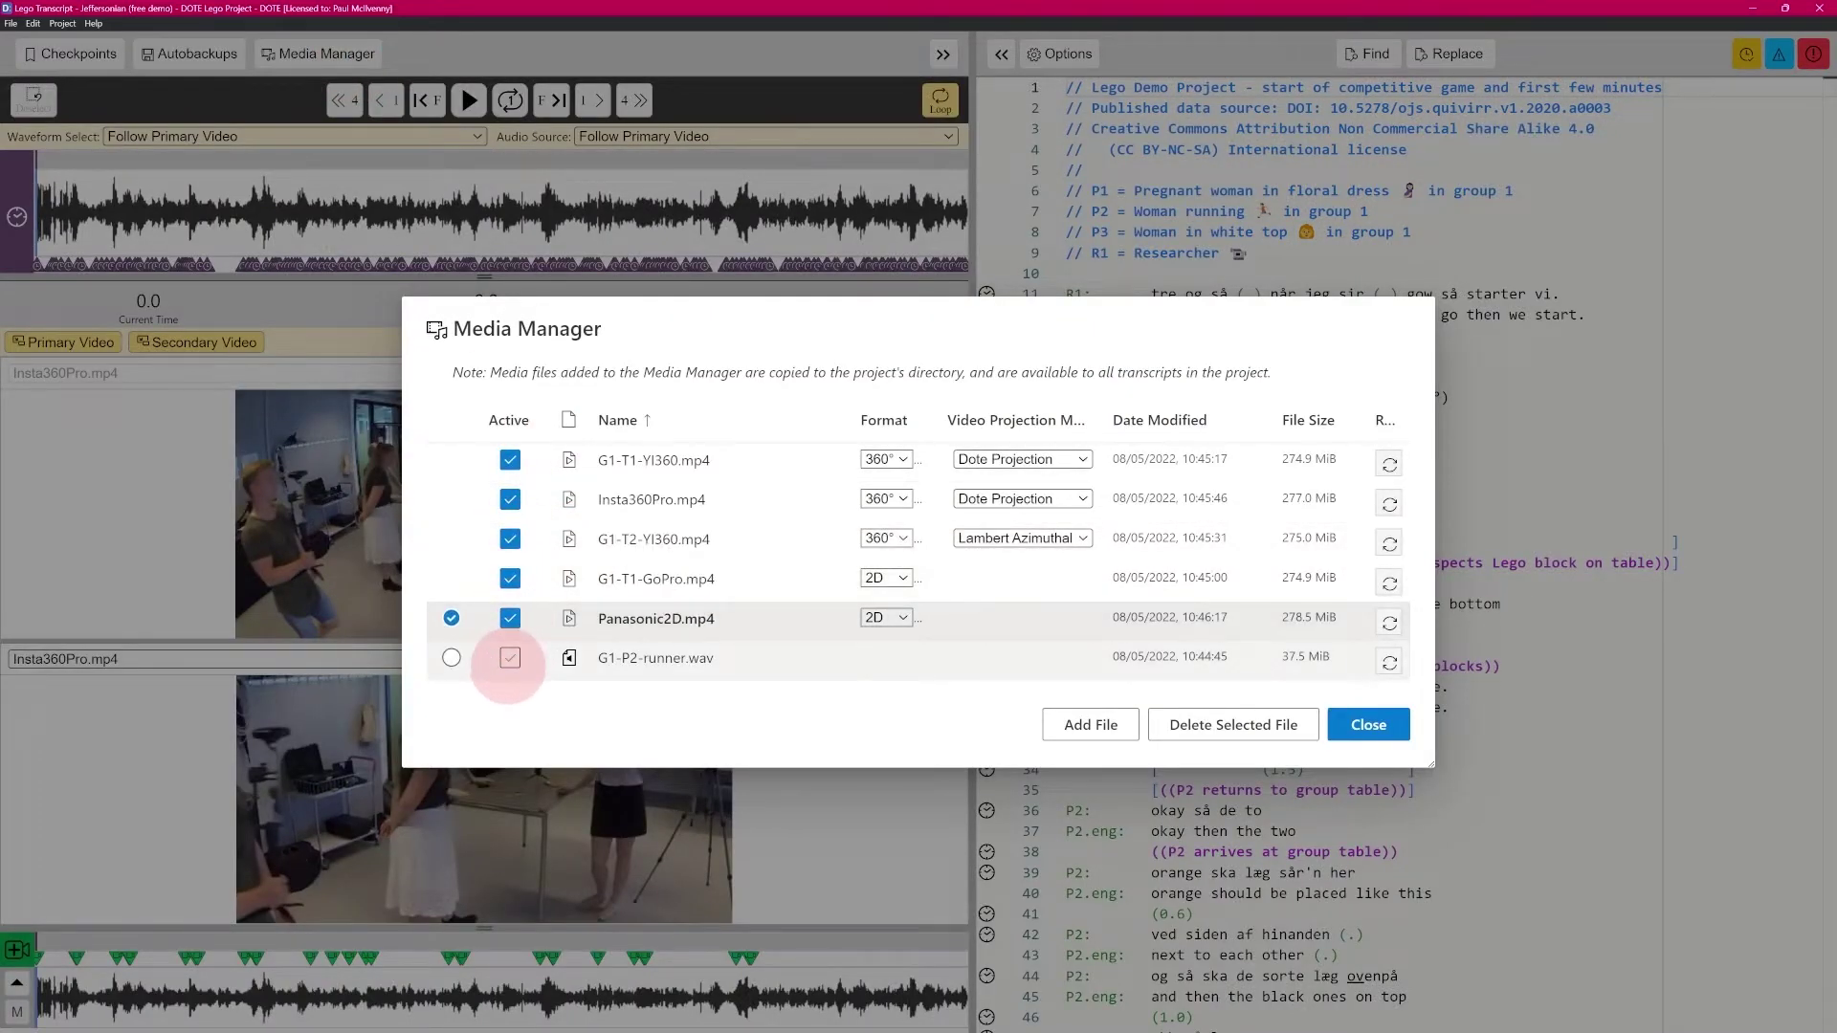
click(510, 658)
- Deactivate G1-P2-runner.wav, Panasonic2D.mp4, G1-T1-GoPro.mp4 and G1-T2-YI360.mp4, and close the Media Manager
click(510, 658)
click(509, 618)
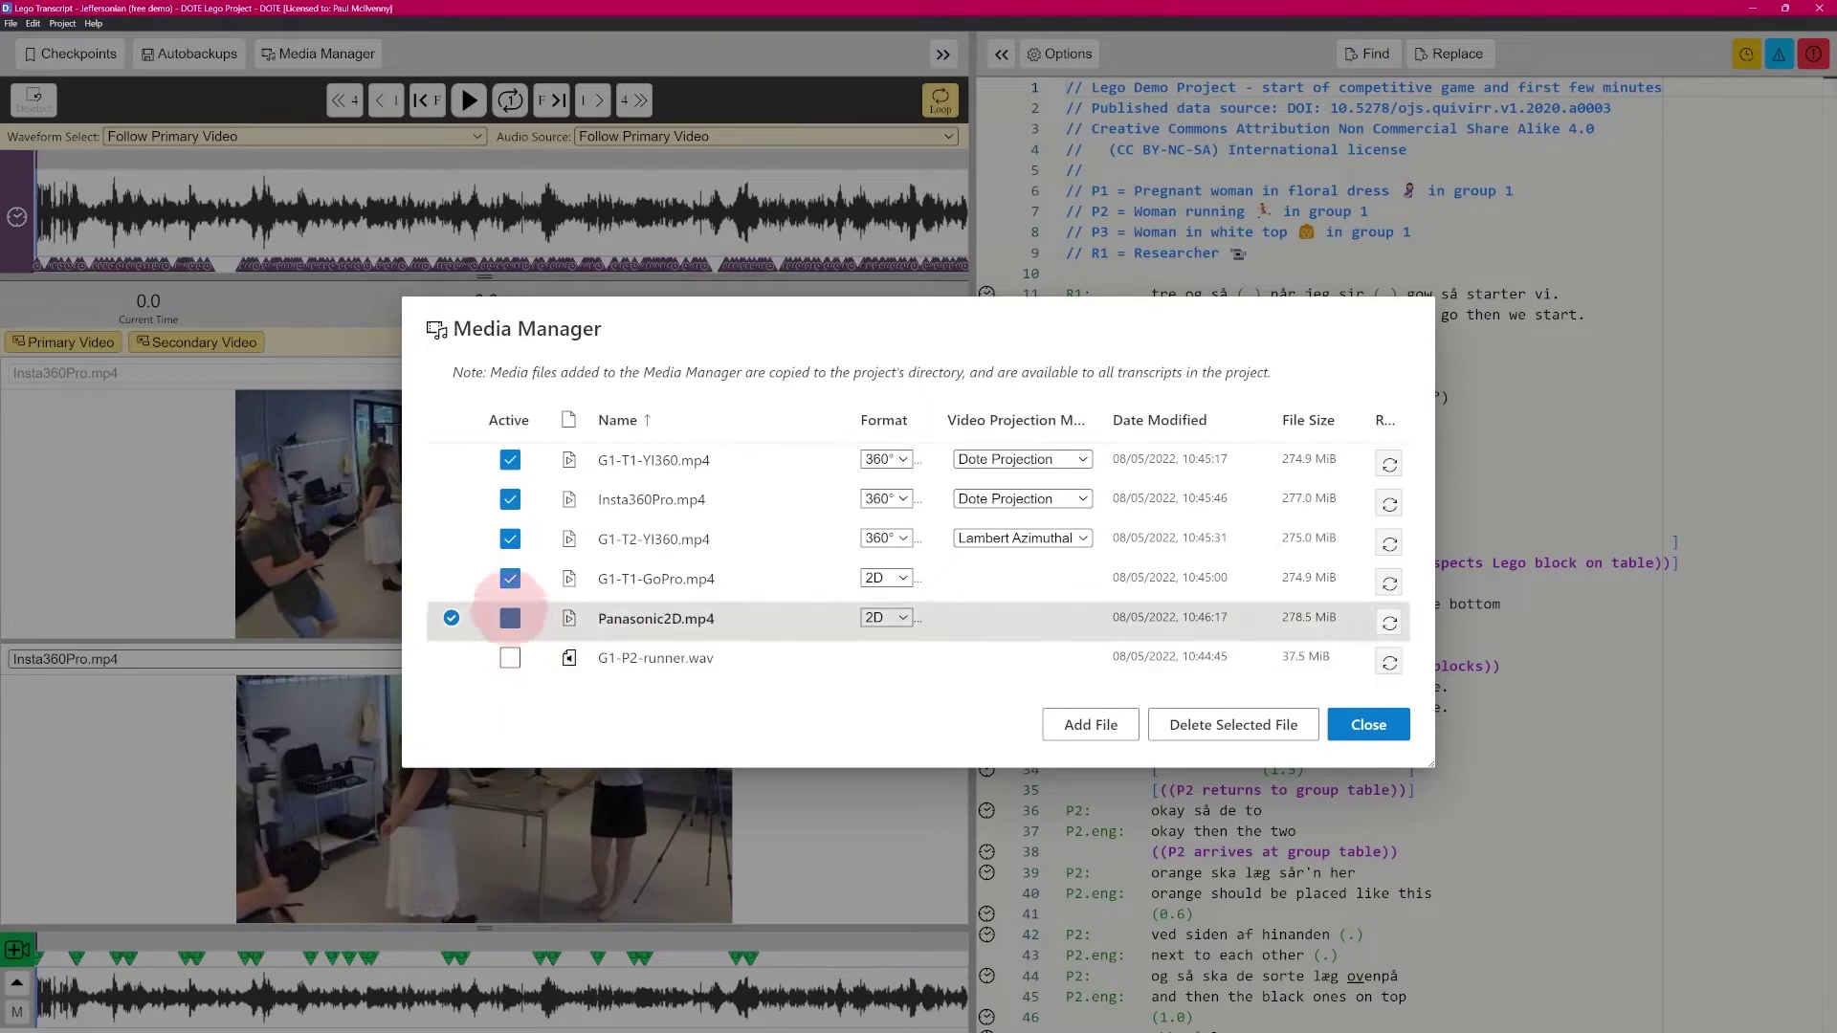
click(509, 579)
click(510, 539)
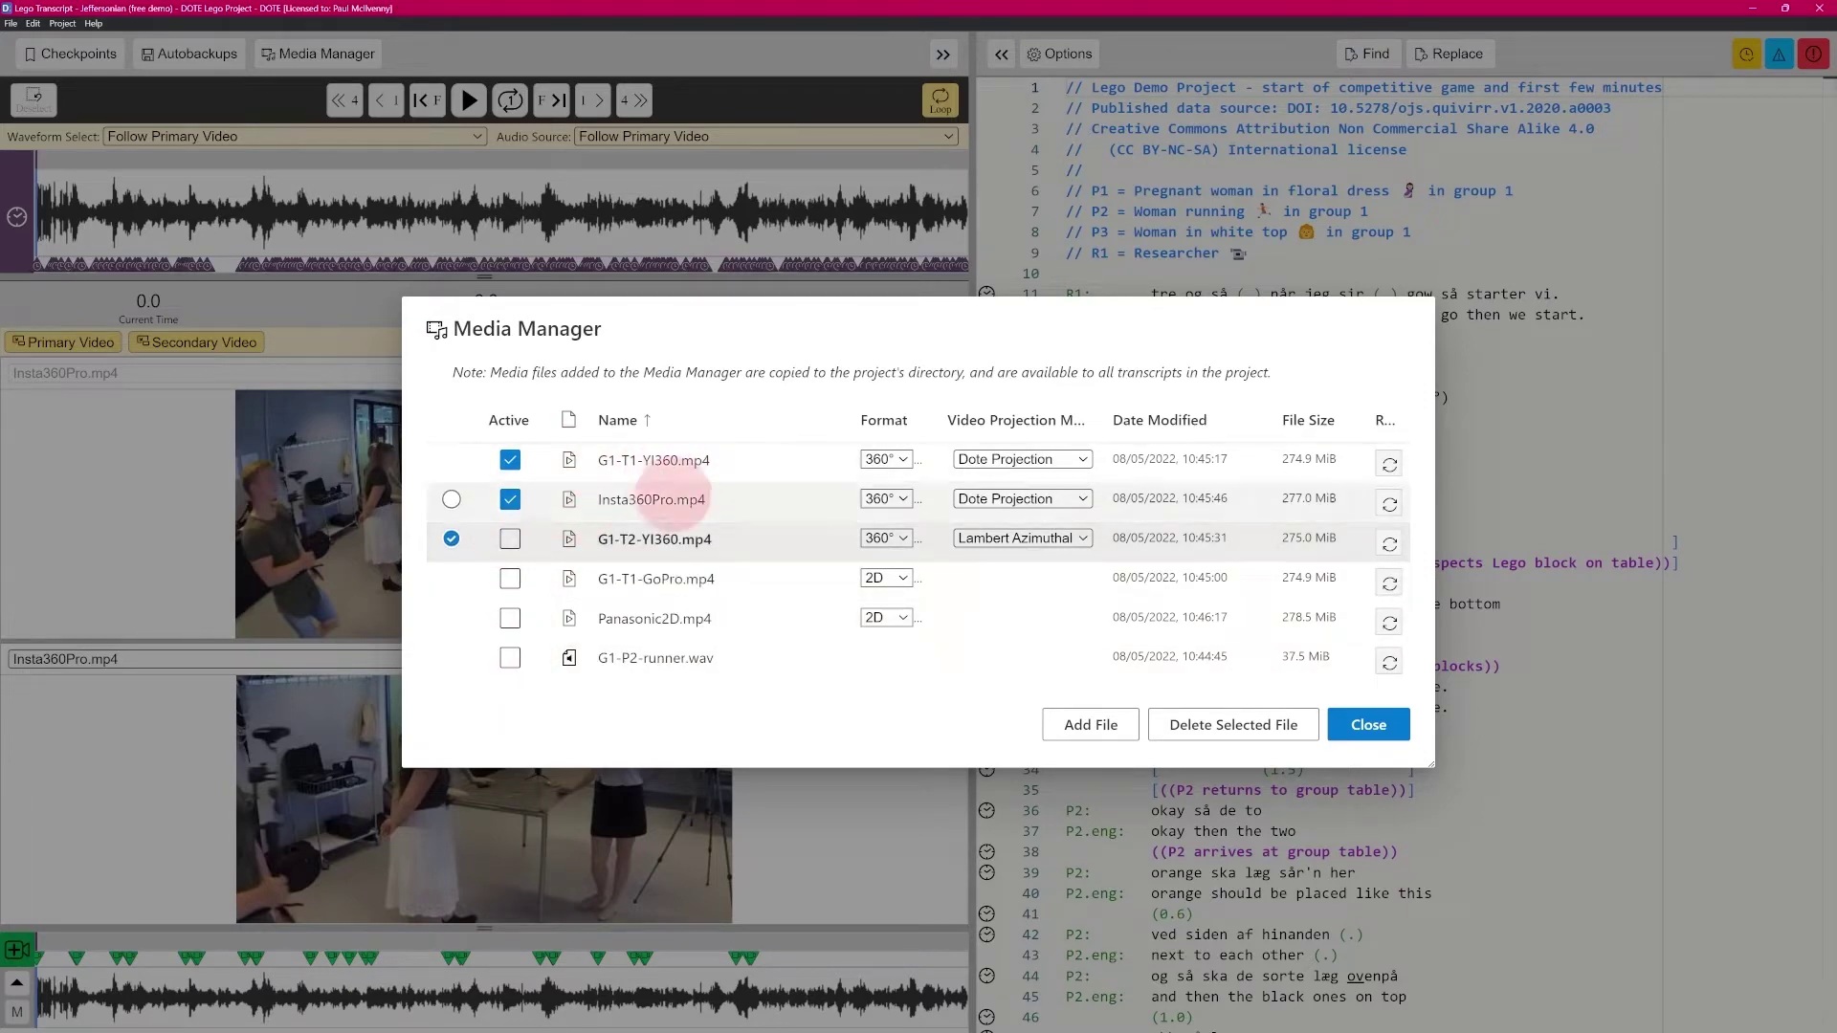
click(1368, 725)
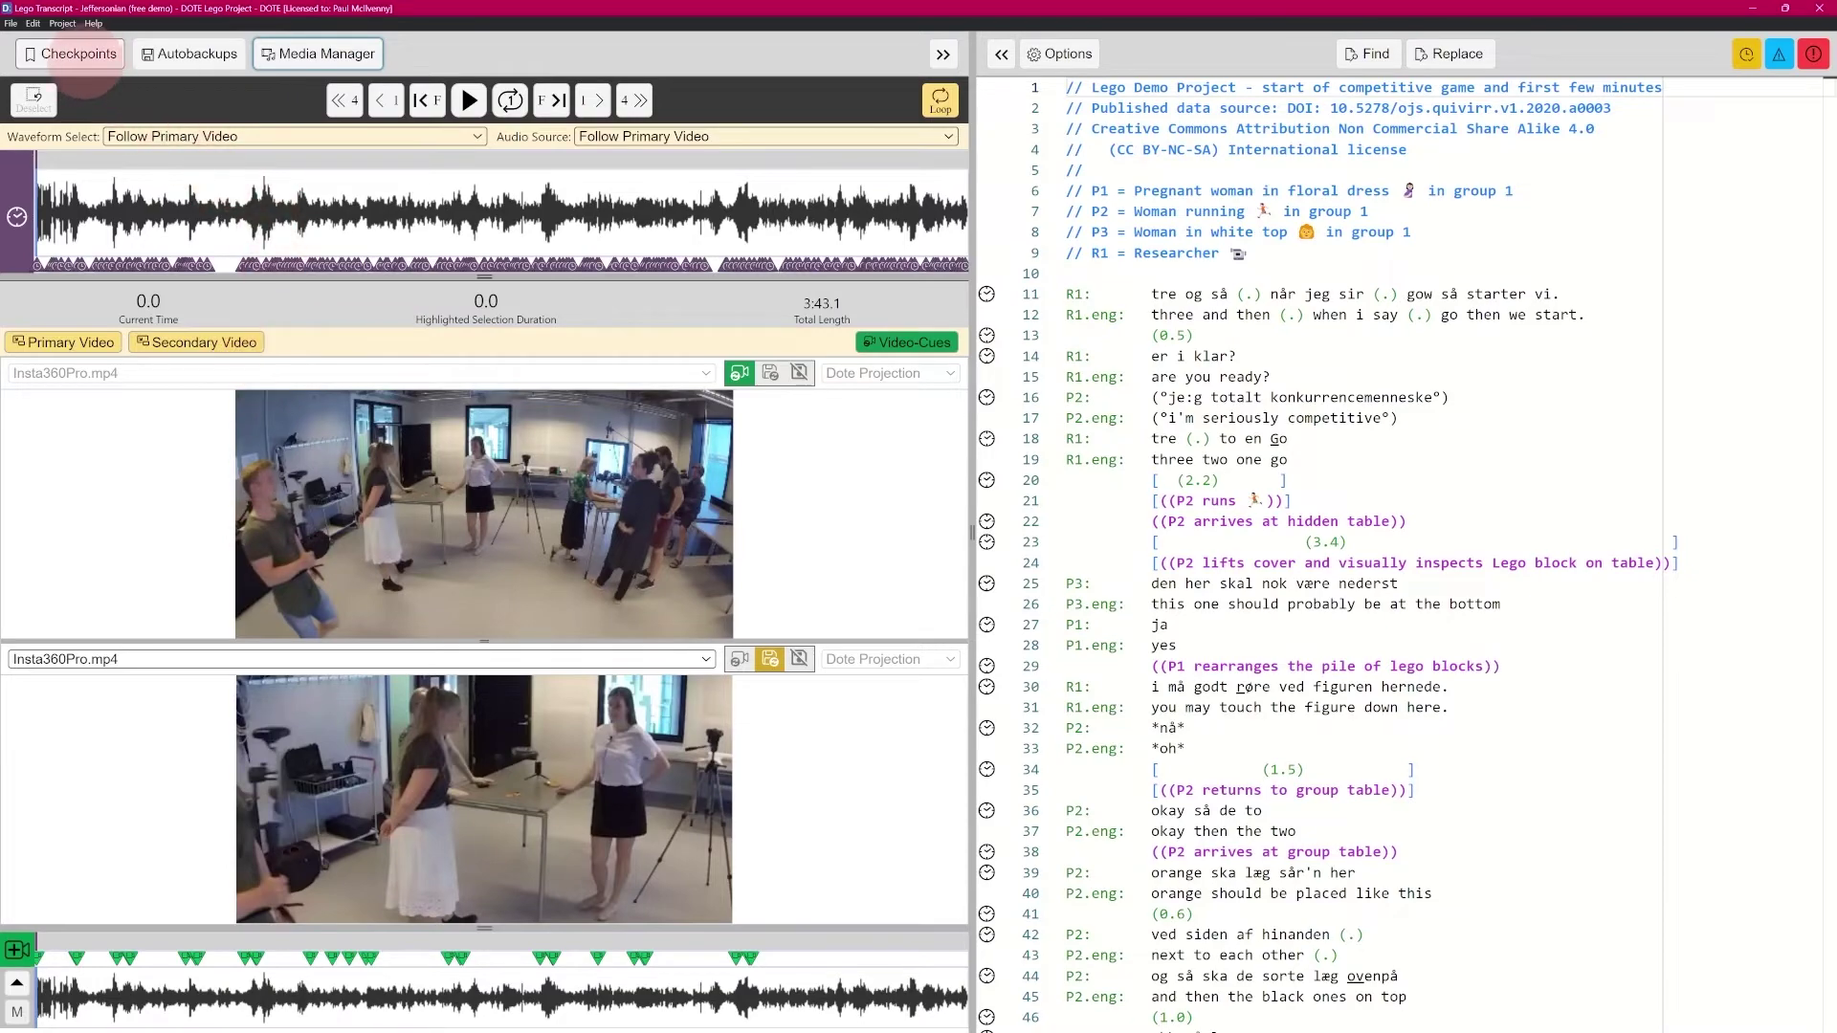
- Open the transcript "Lego Transcript - Jeffersonian (free demo) with errors" from the DOTE Lego Project
click(12, 23)
click(47, 138)
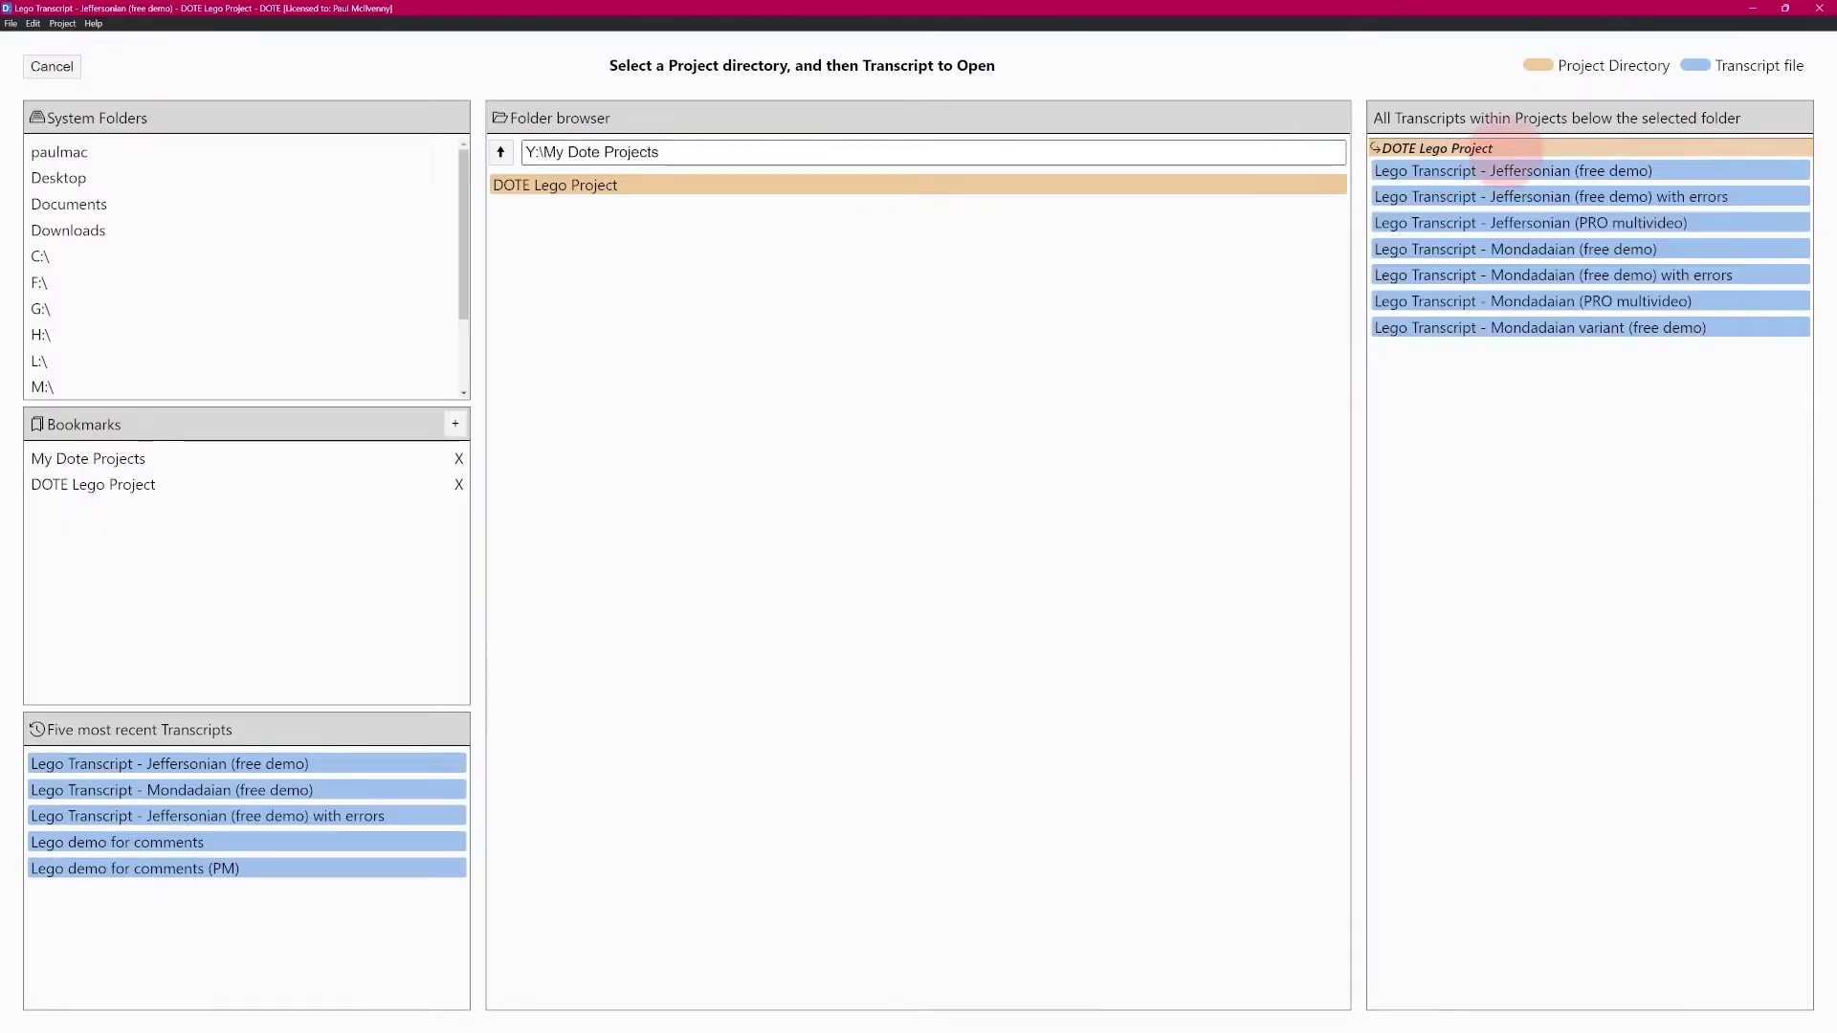
click(1560, 199)
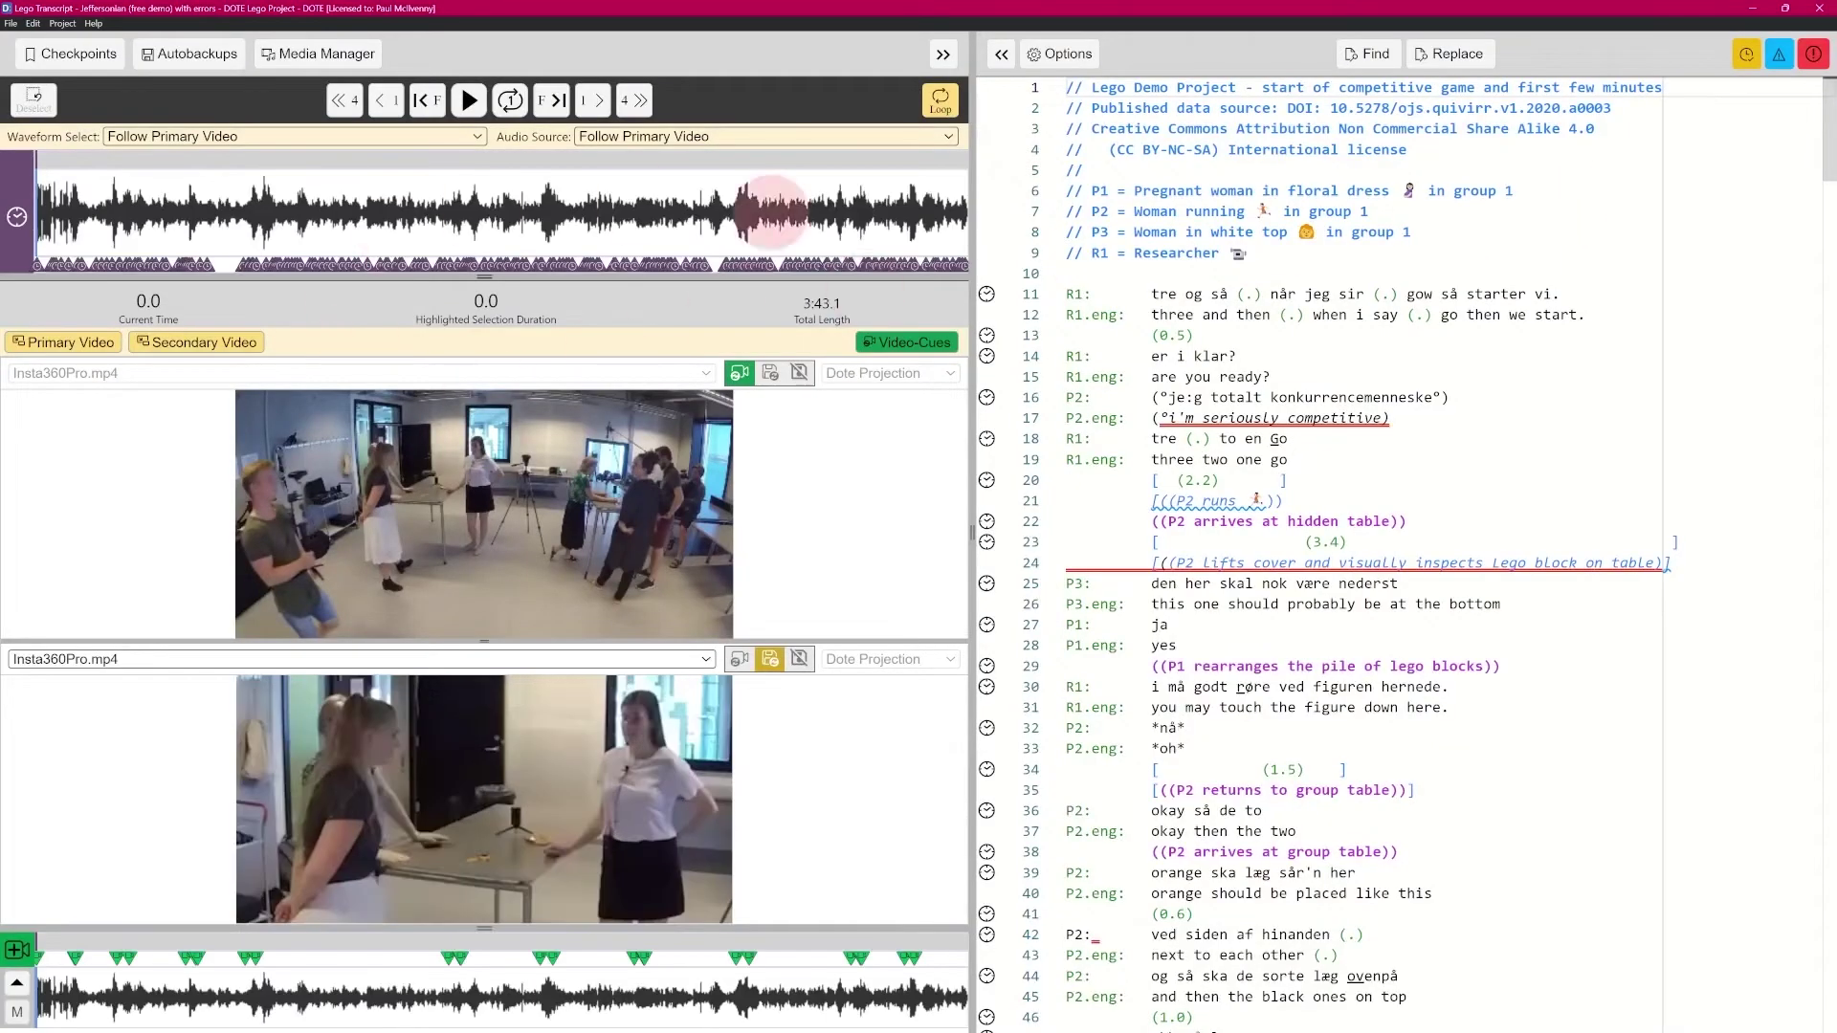
- Peek at the checkpoint "Missing latching on next speaker line" and display its changes from the previous version
click(101, 63)
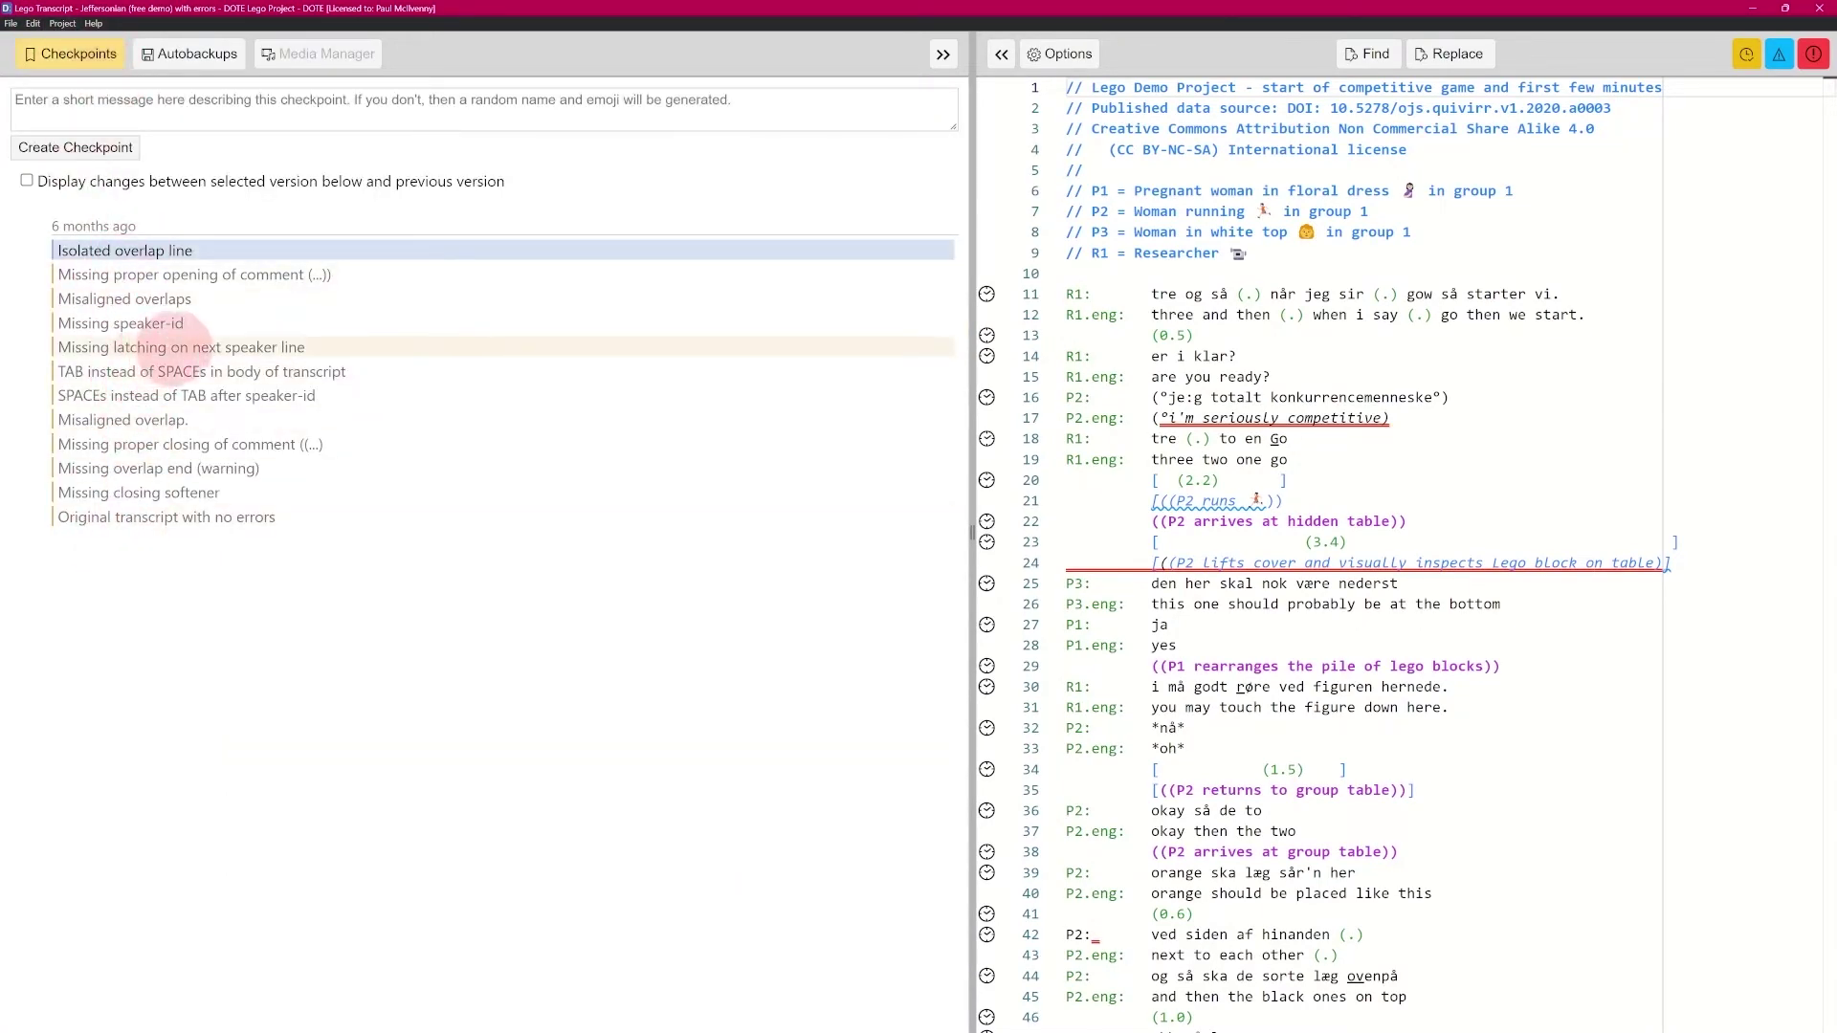
click(158, 346)
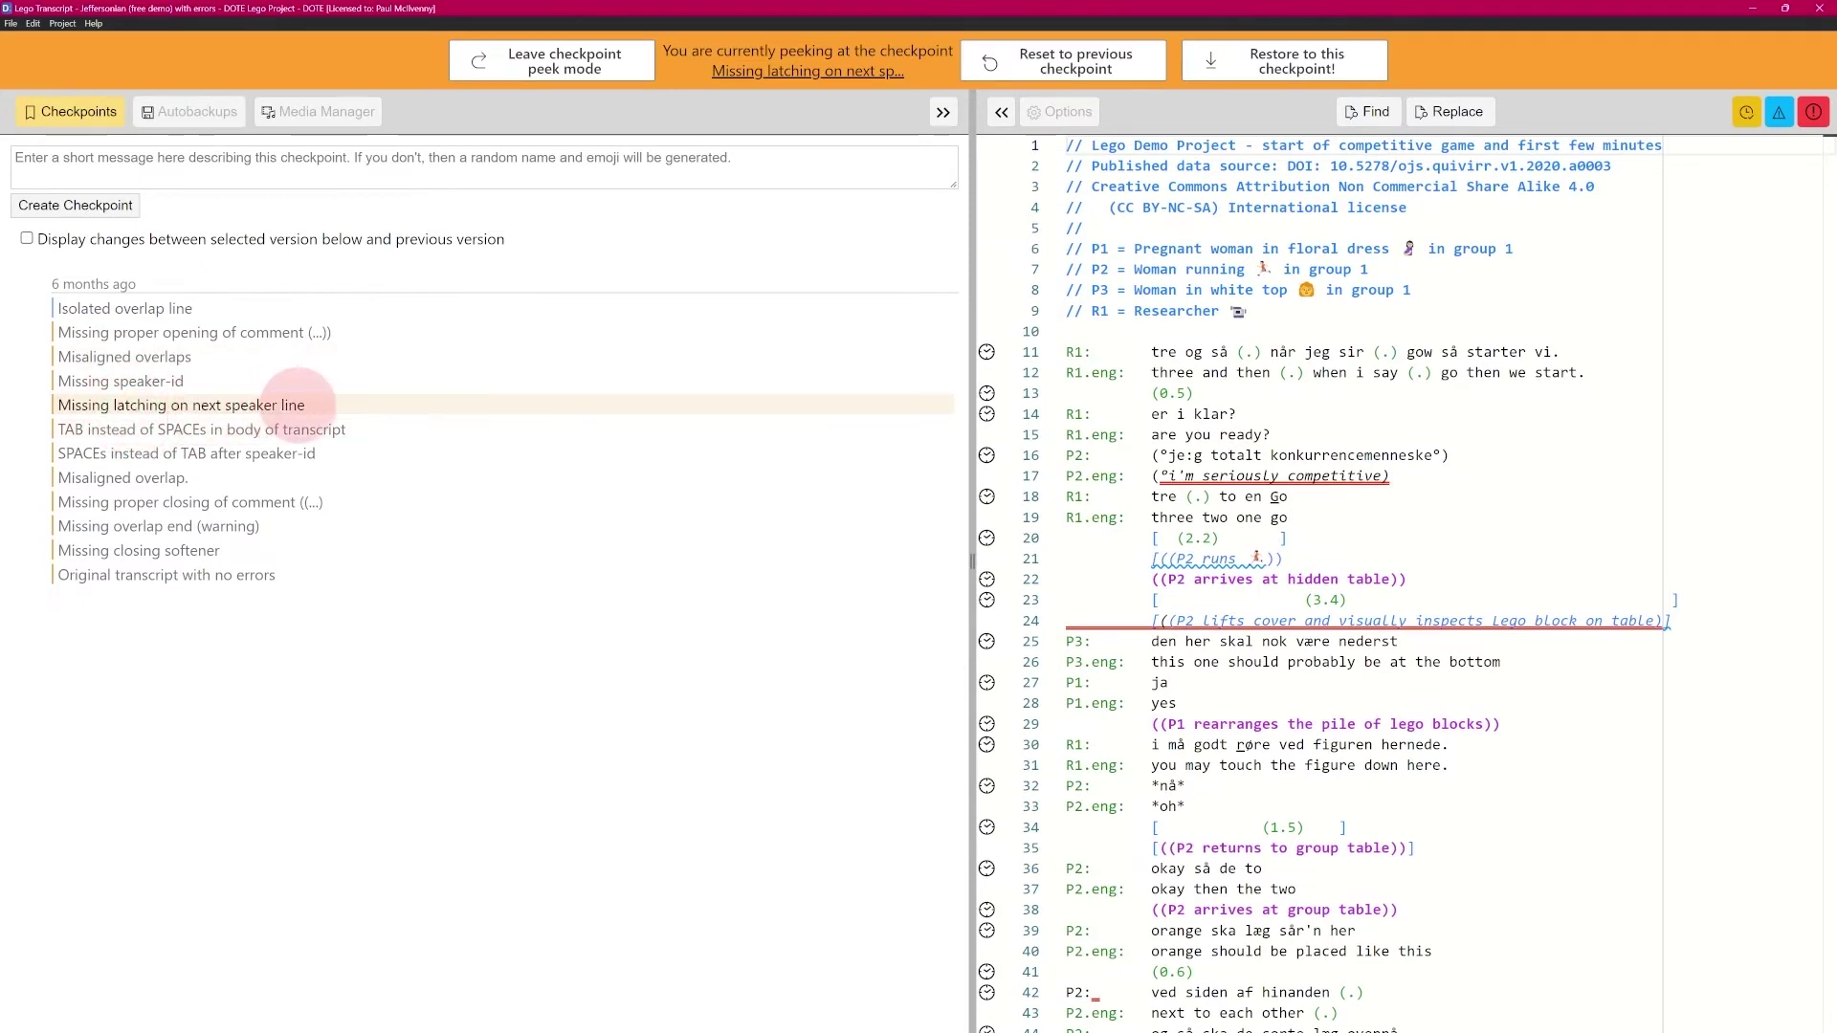
click(27, 238)
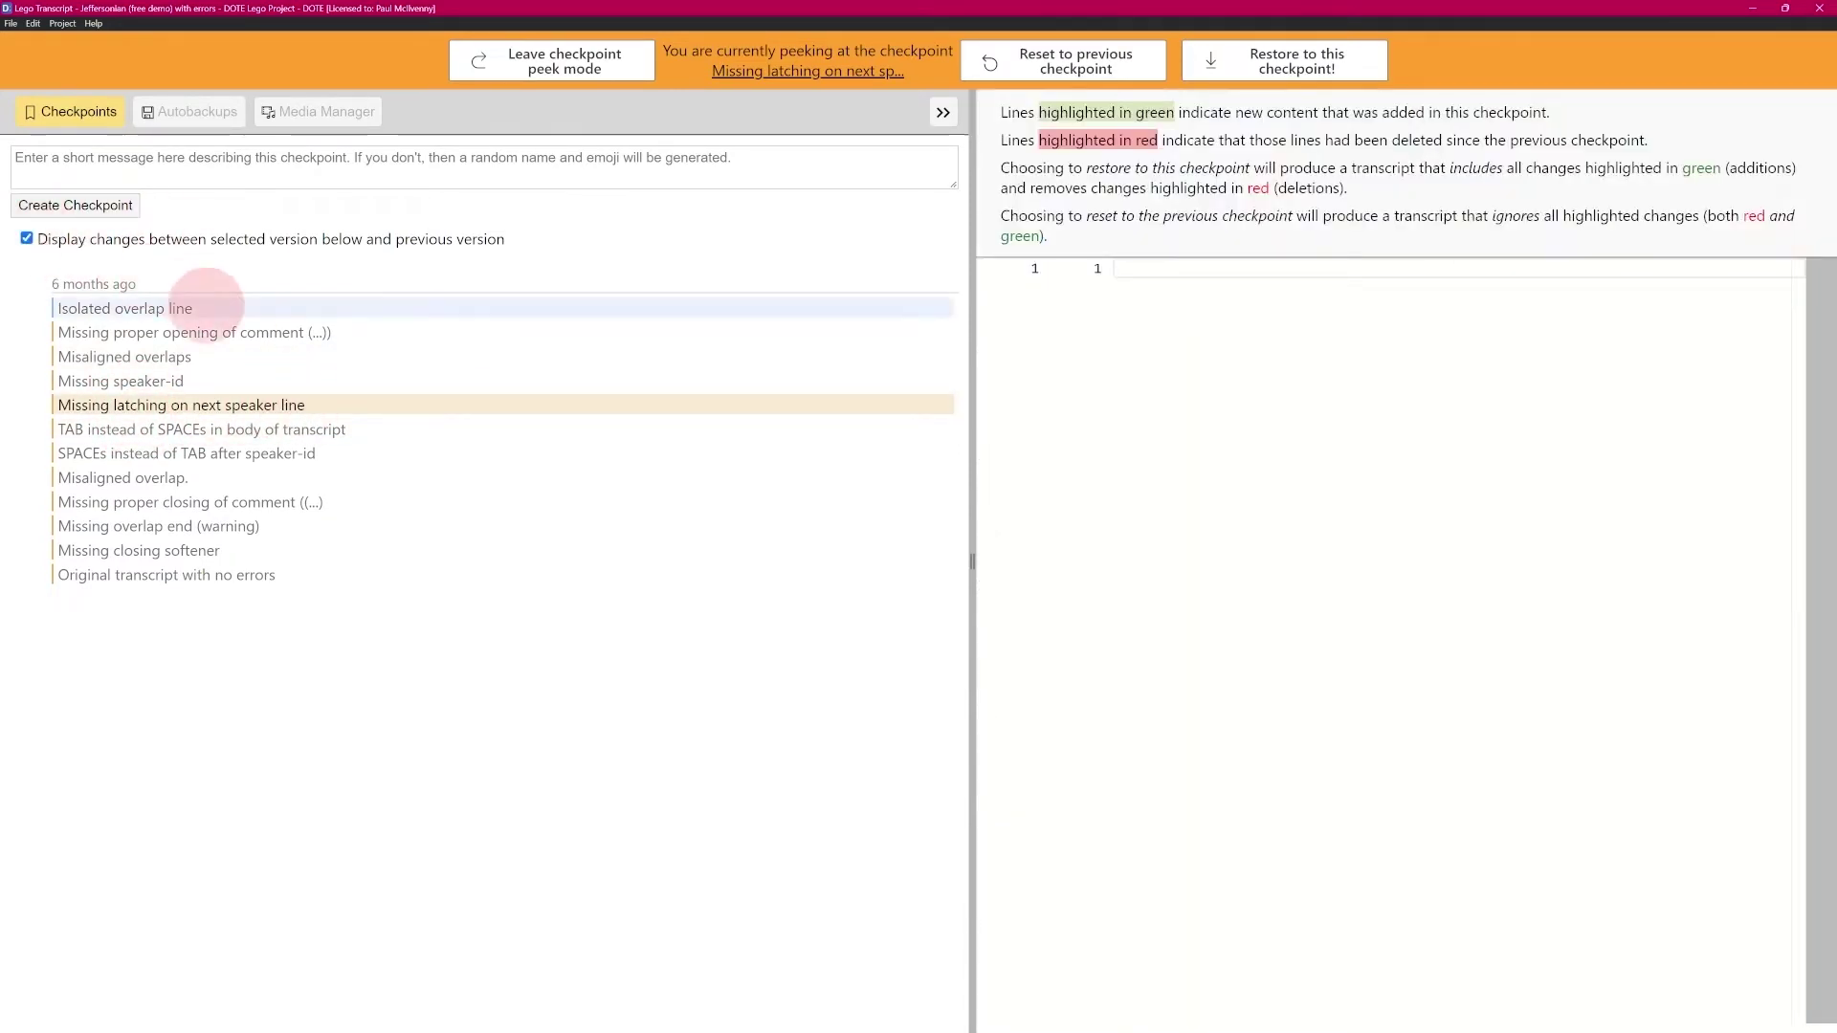
click(1811, 361)
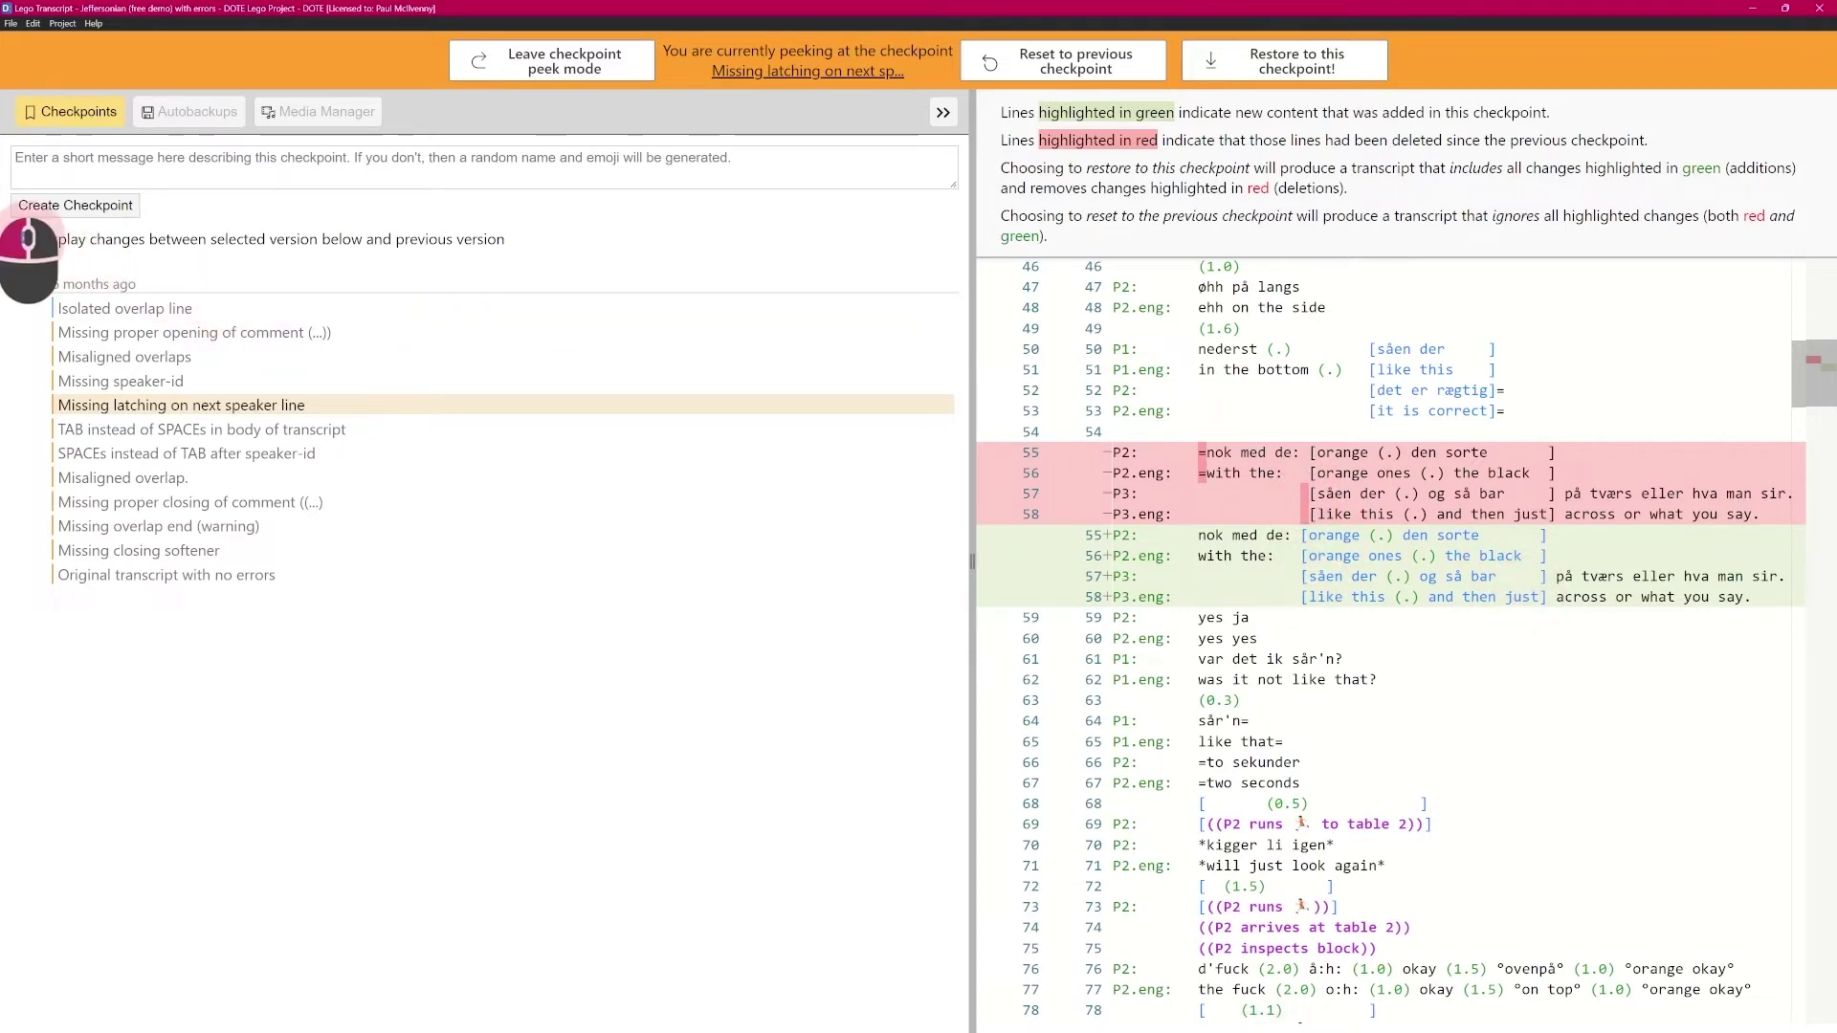
- Hide the change comparison and inspect the latching error at line 52 of the peeked checkpoint
click(26, 239)
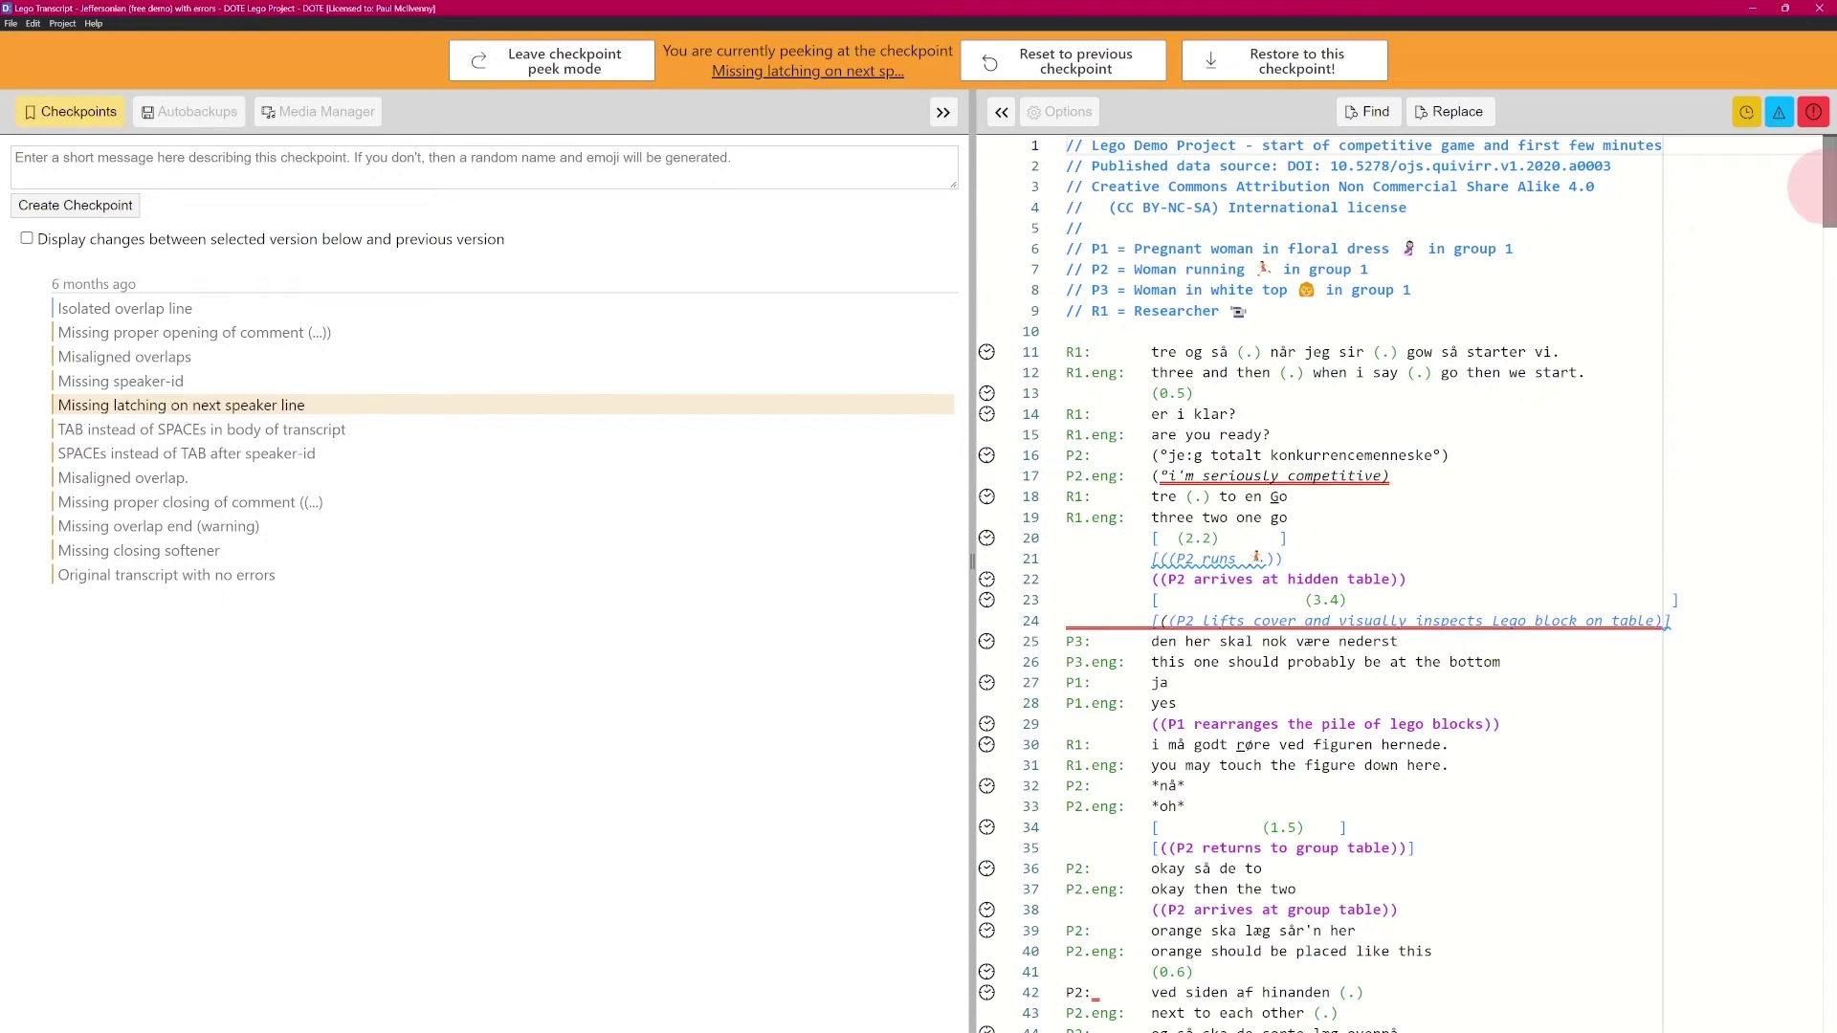
scroll(1808, 191, down, 12)
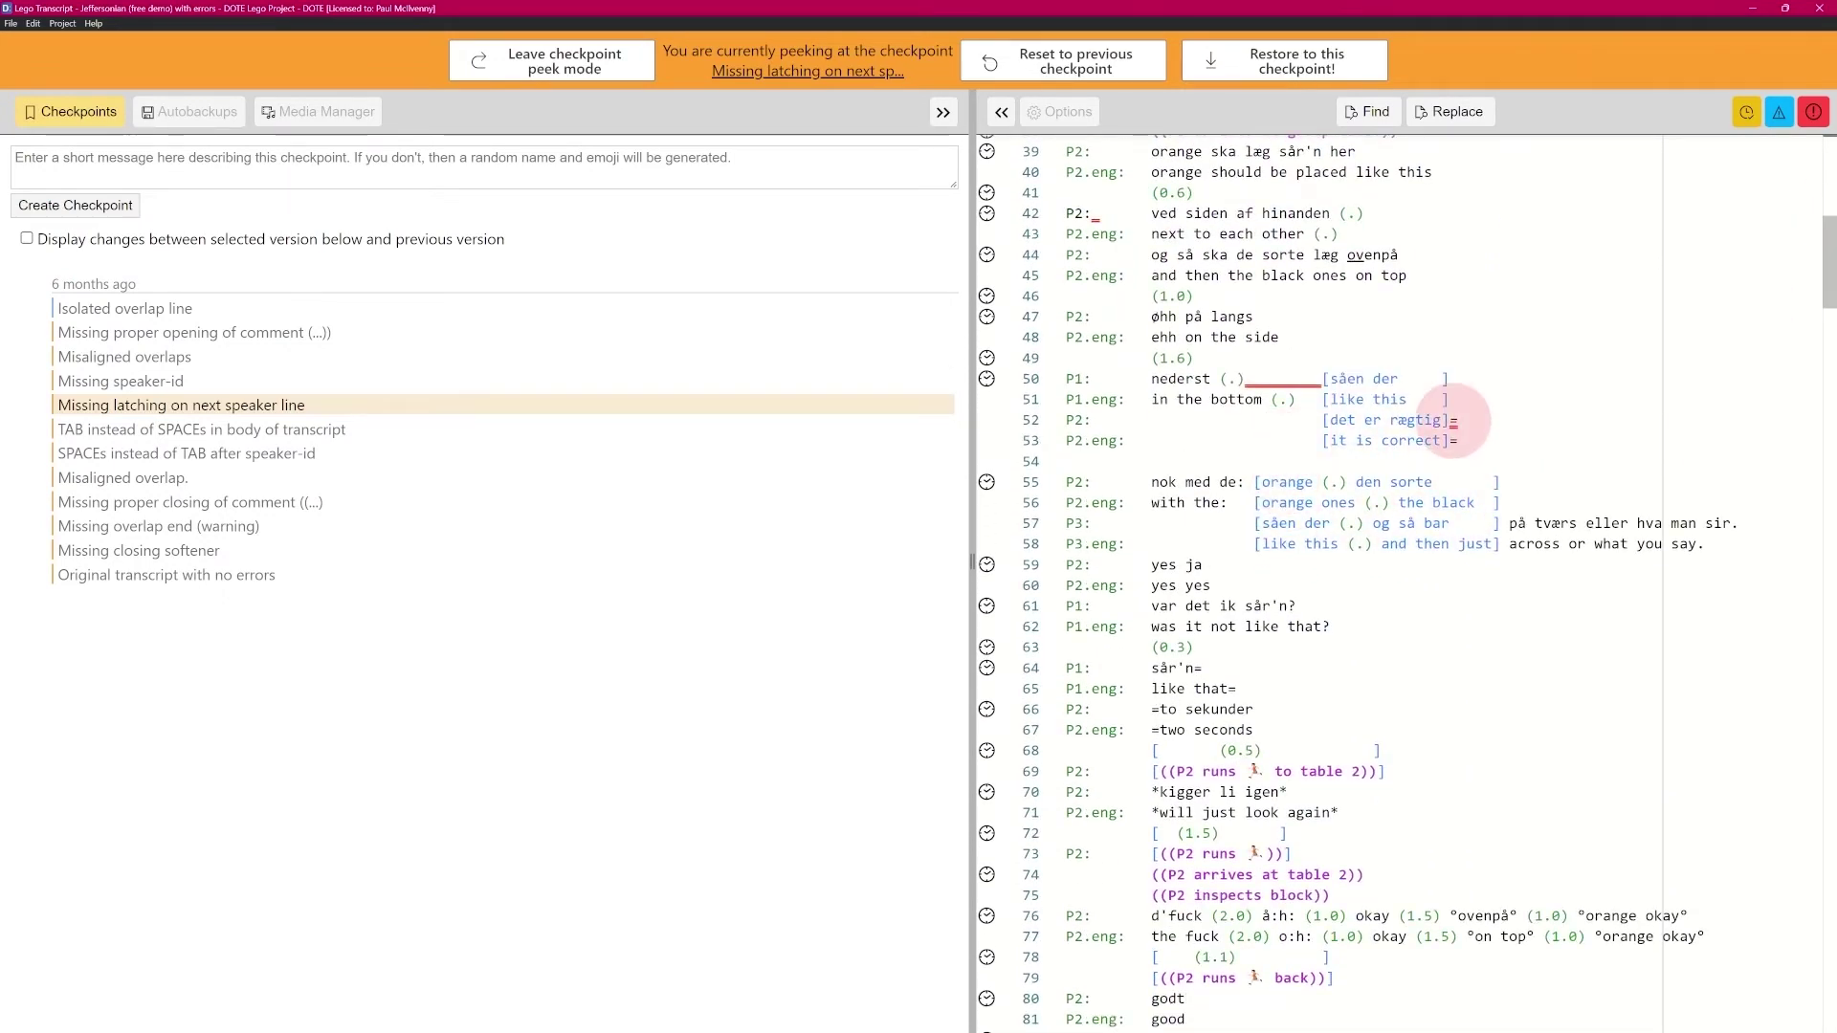
mouse_move(1453, 421)
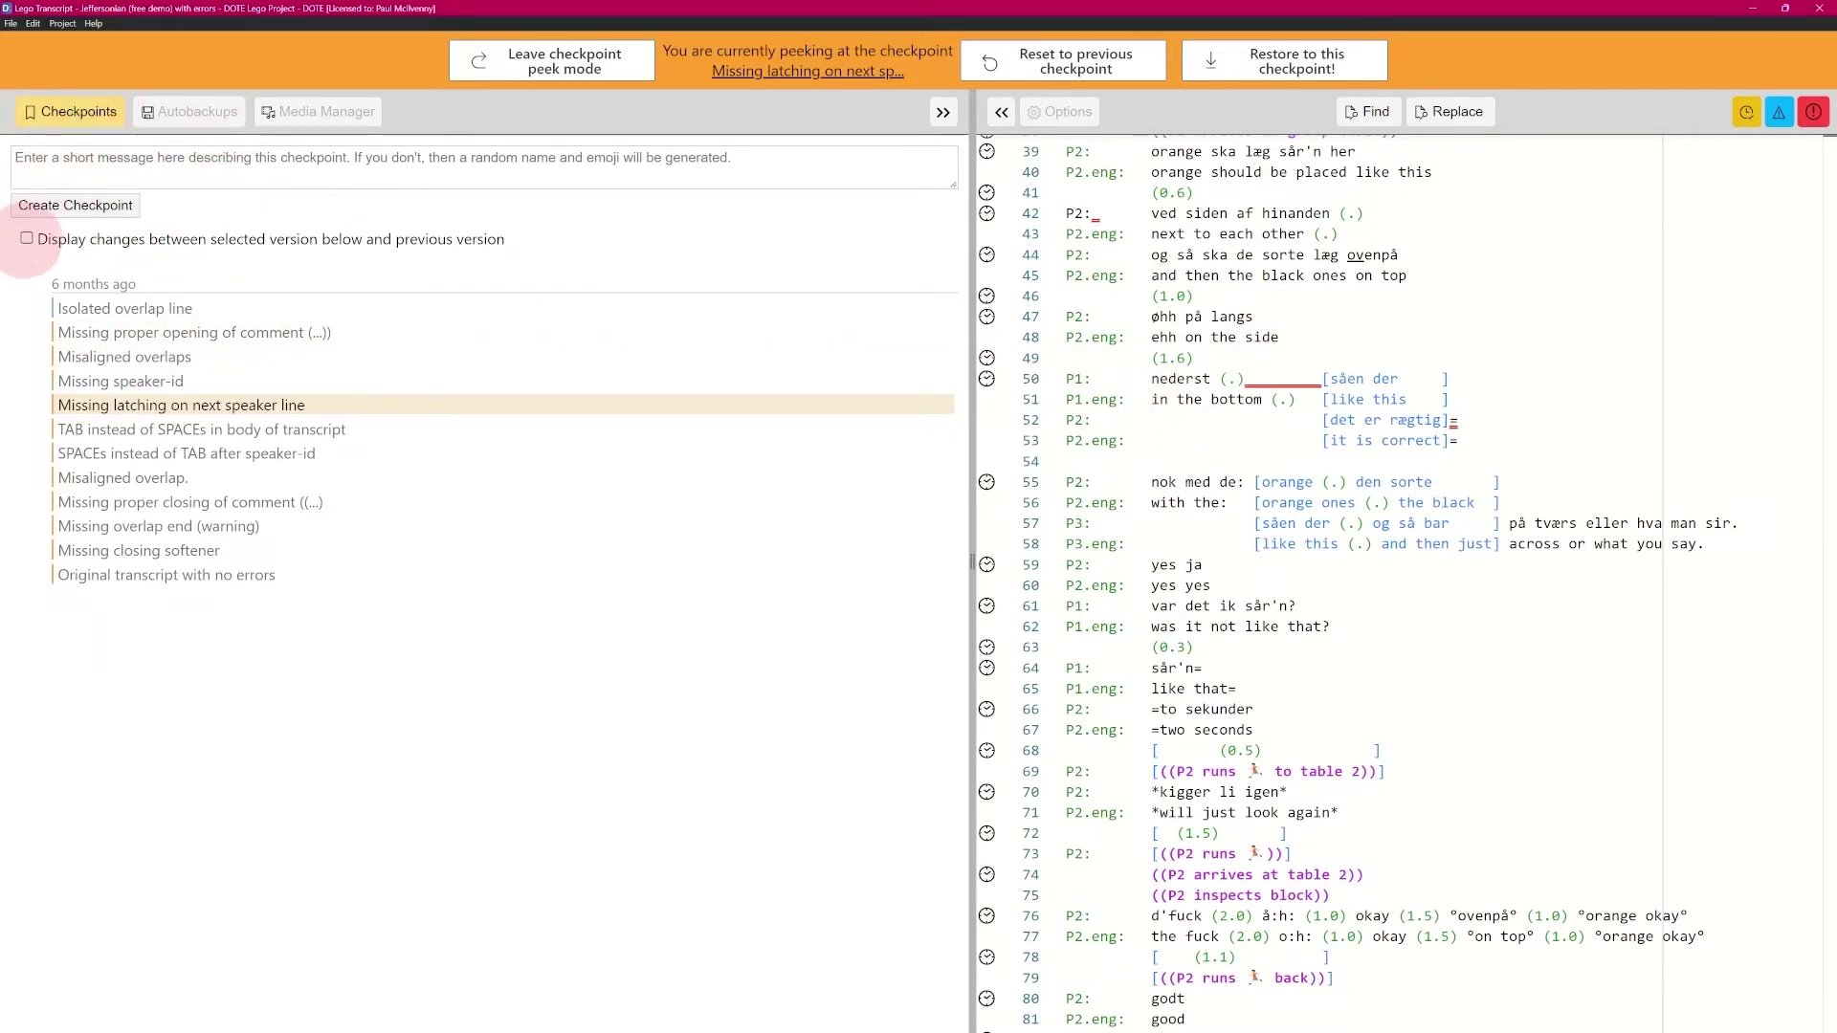
- Display the checkpoint's changes again, review those at lines 55 to 58, and leave checkpoint peek mode
click(27, 238)
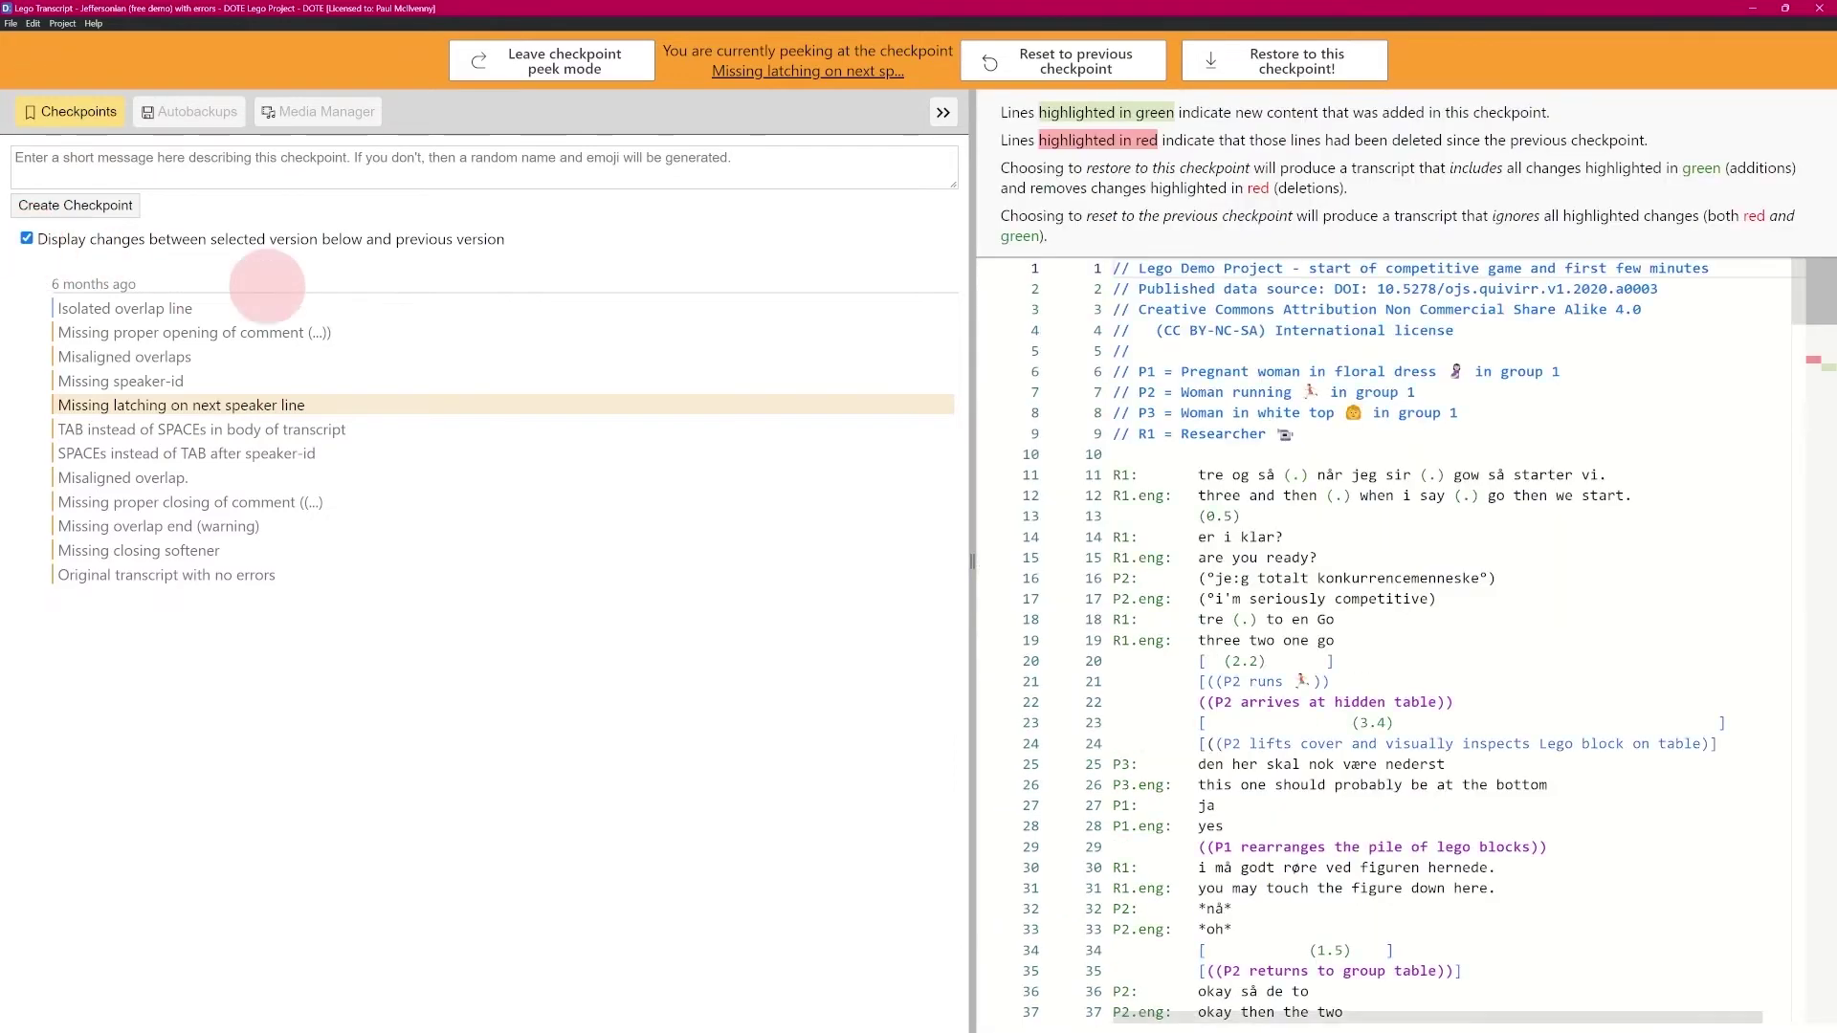
scroll(1807, 346, down, 8)
scroll(1807, 347, down, 3)
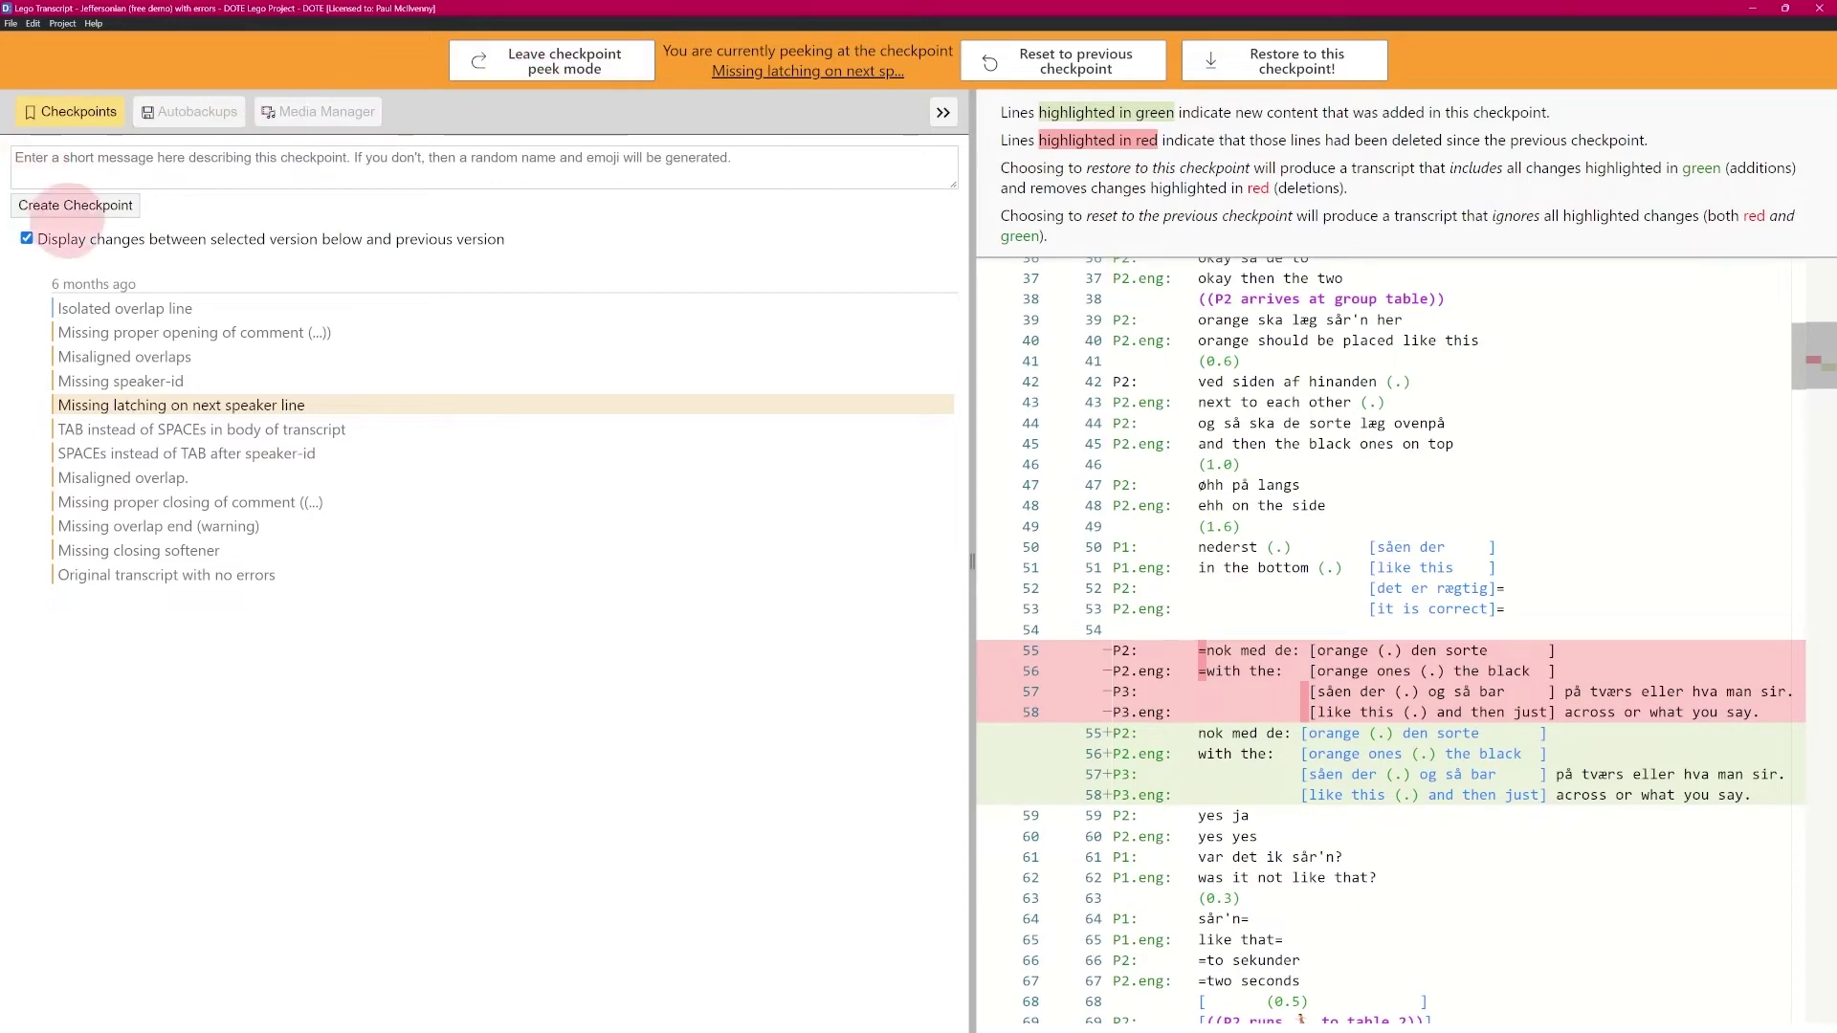
click(552, 76)
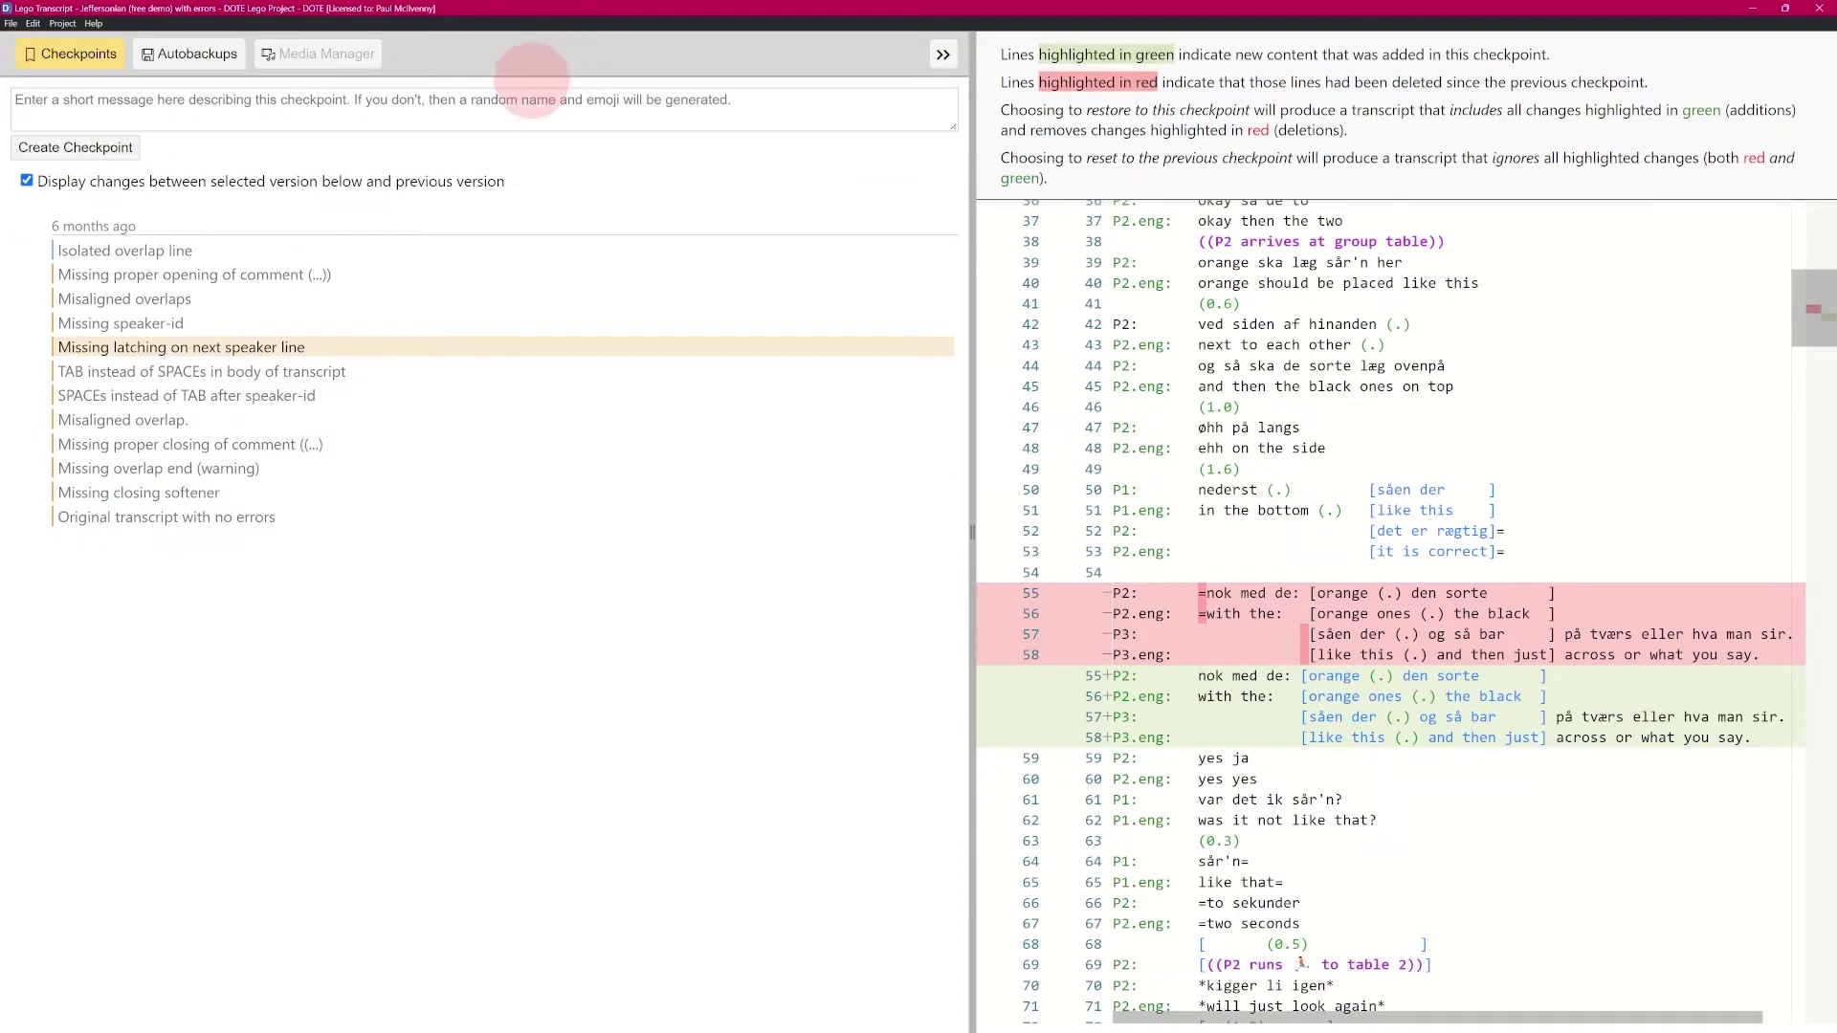
- Close the checkpoints view and open the transcript "Lego Transcript - Jeffersonian (free demo)" from the DOTE Lego Project
click(69, 54)
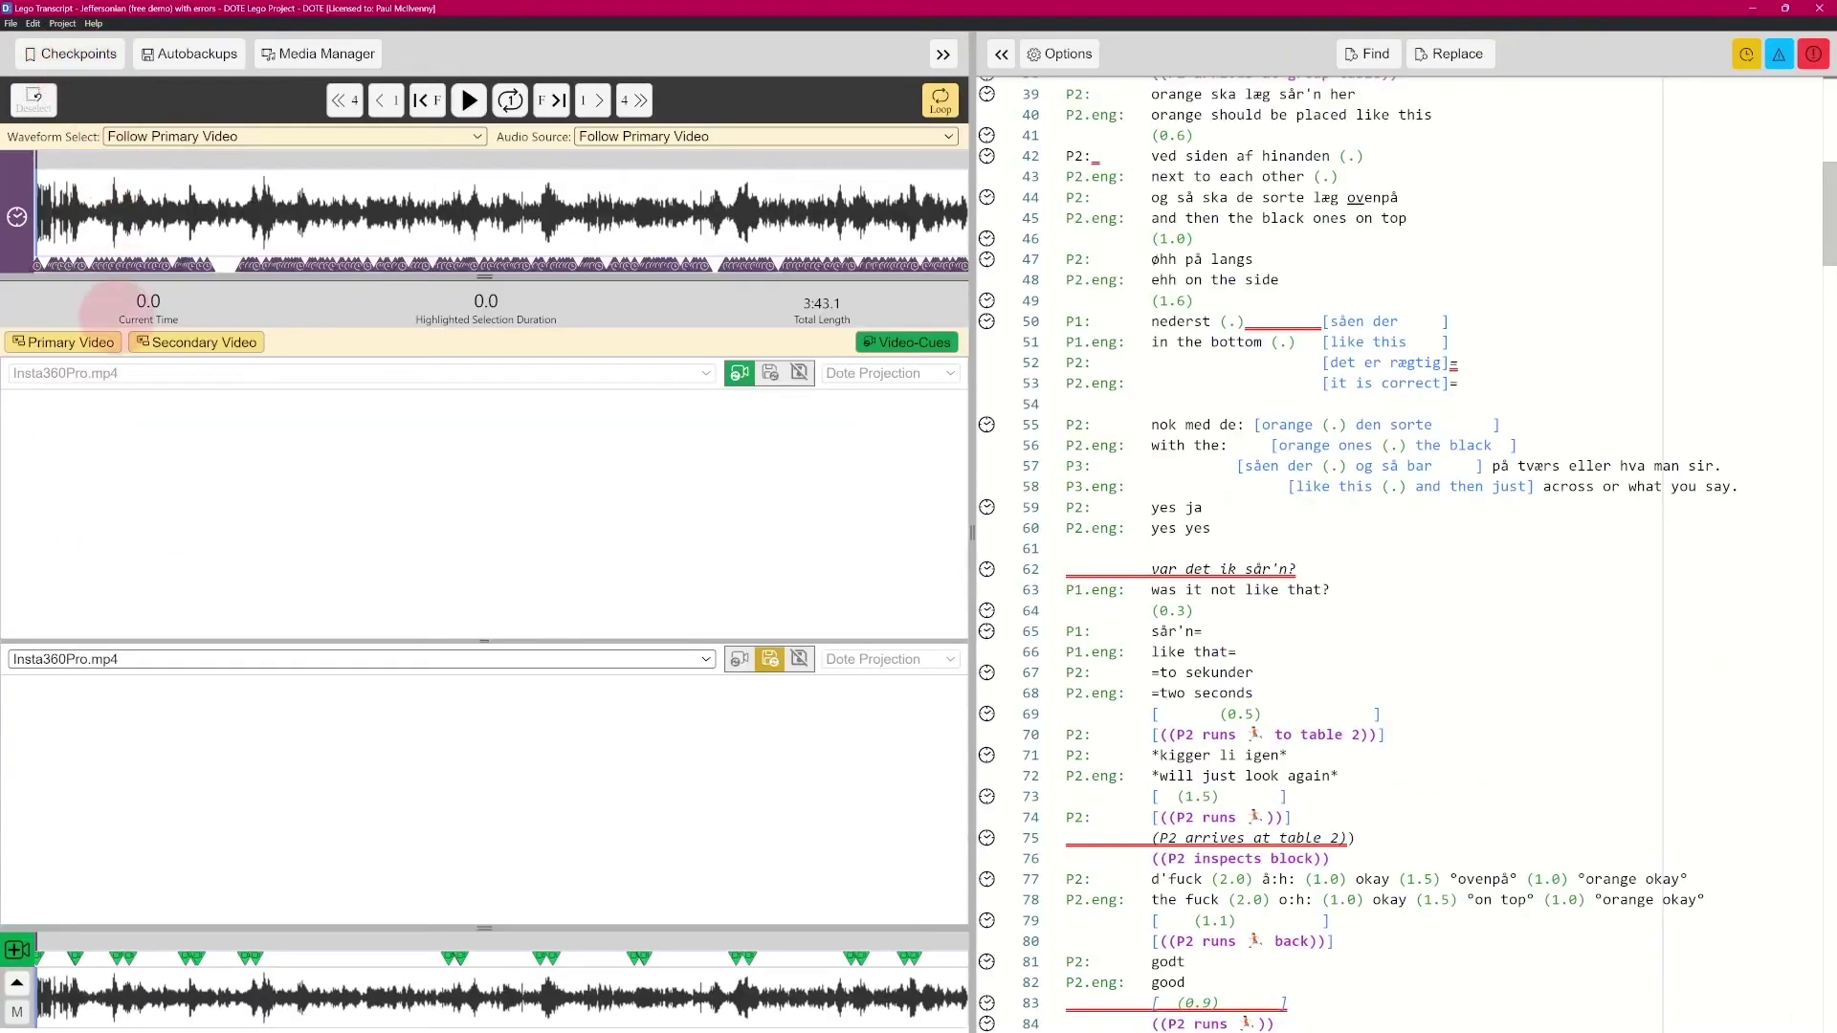
click(10, 23)
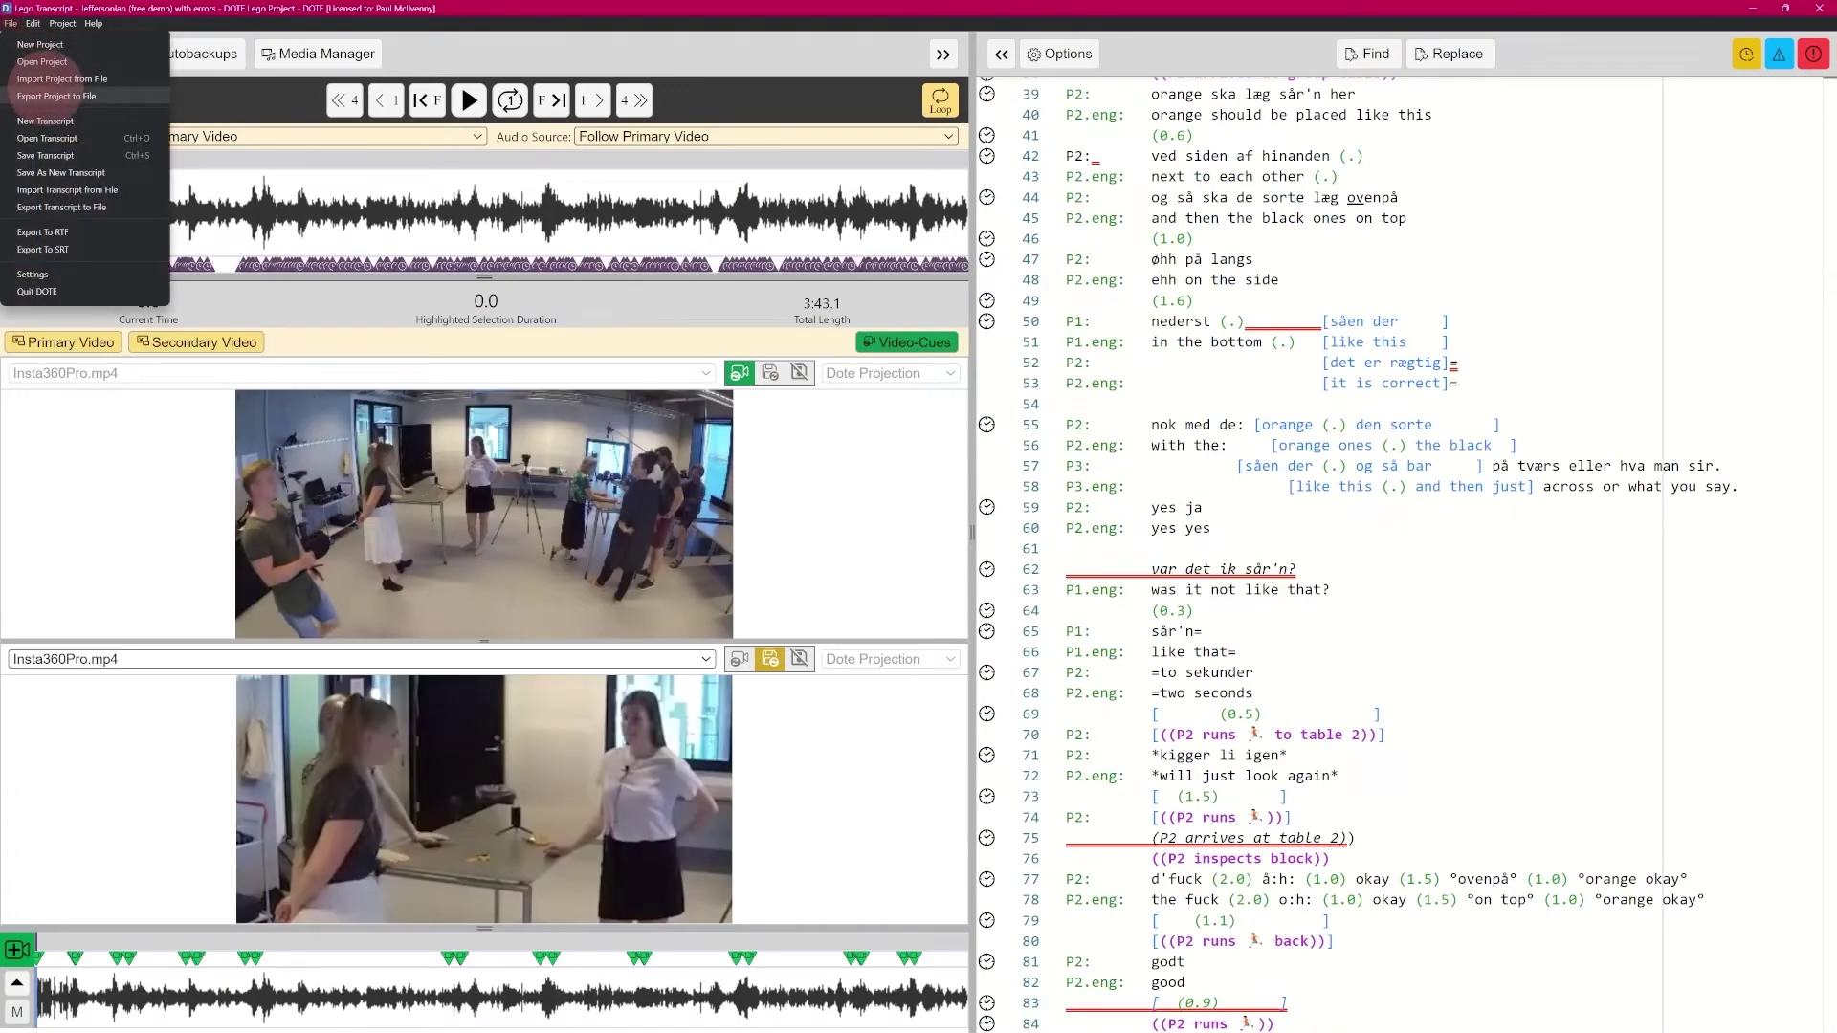
click(144, 61)
double_click(1589, 172)
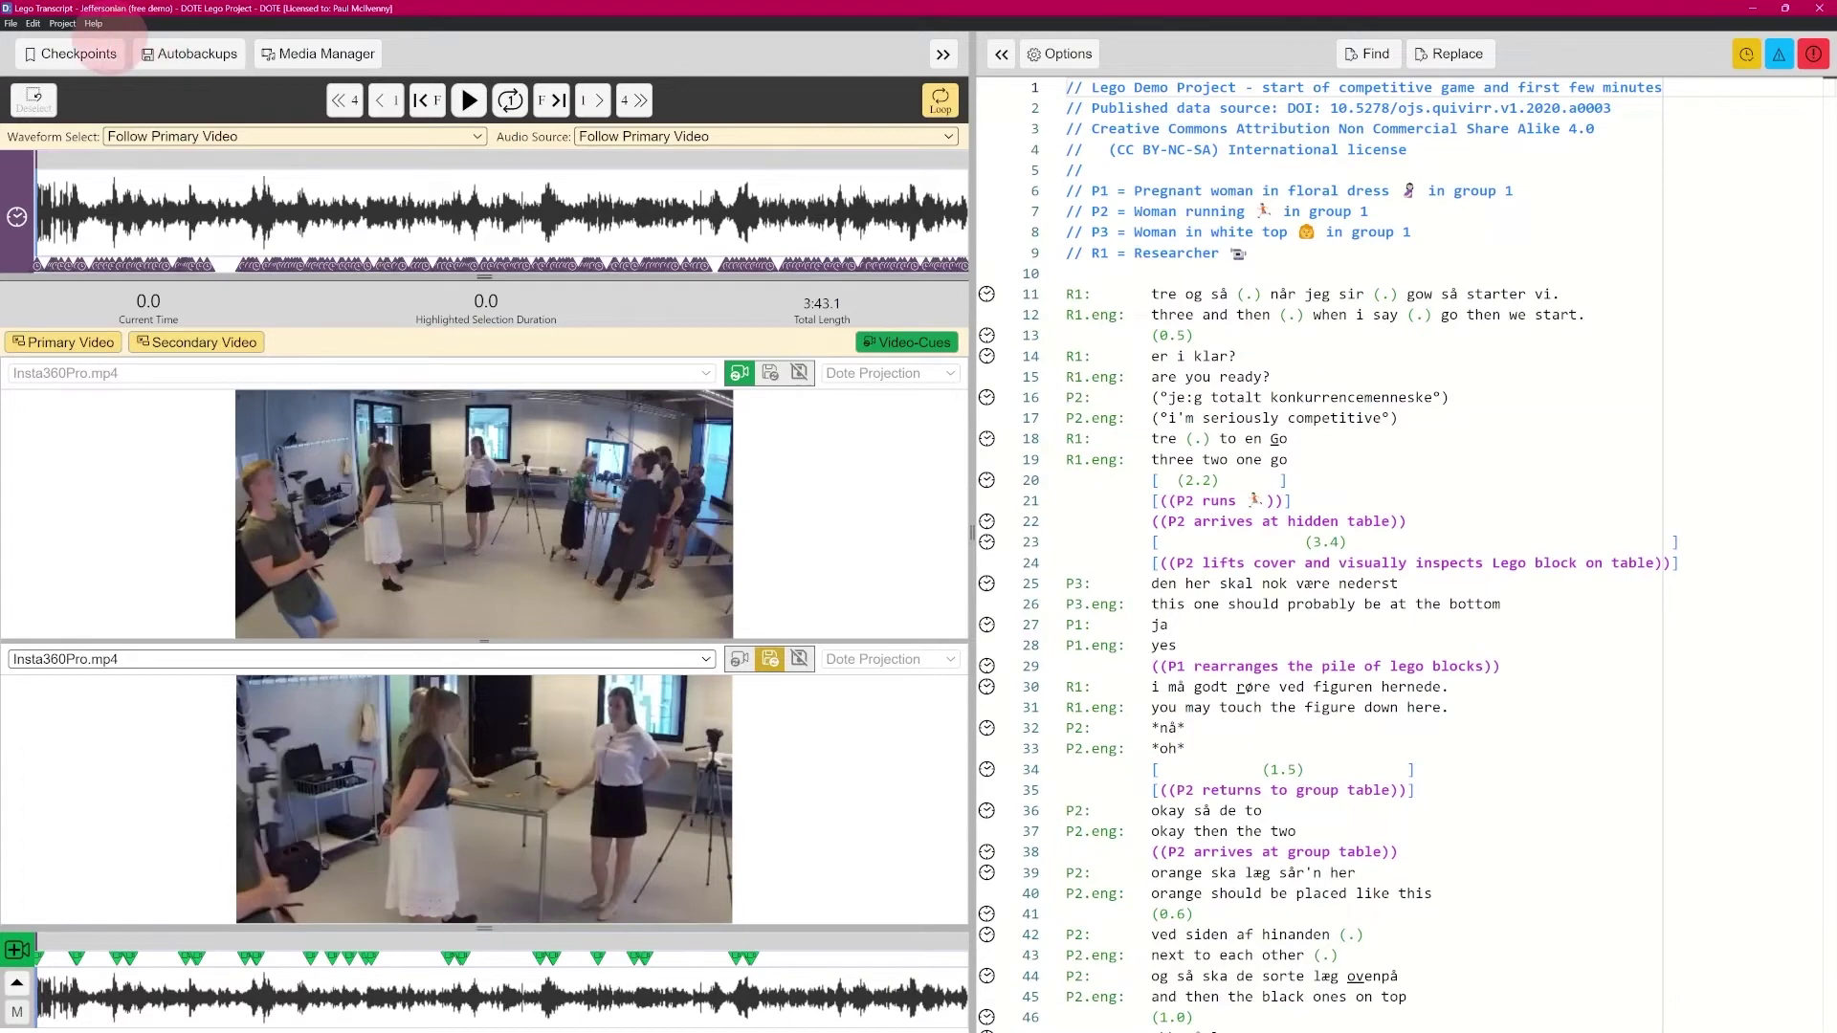
- Preview the Jeffersonian transcript's RTF export with line numbering set to "Only first instance of consecutive primary lines"
click(10, 23)
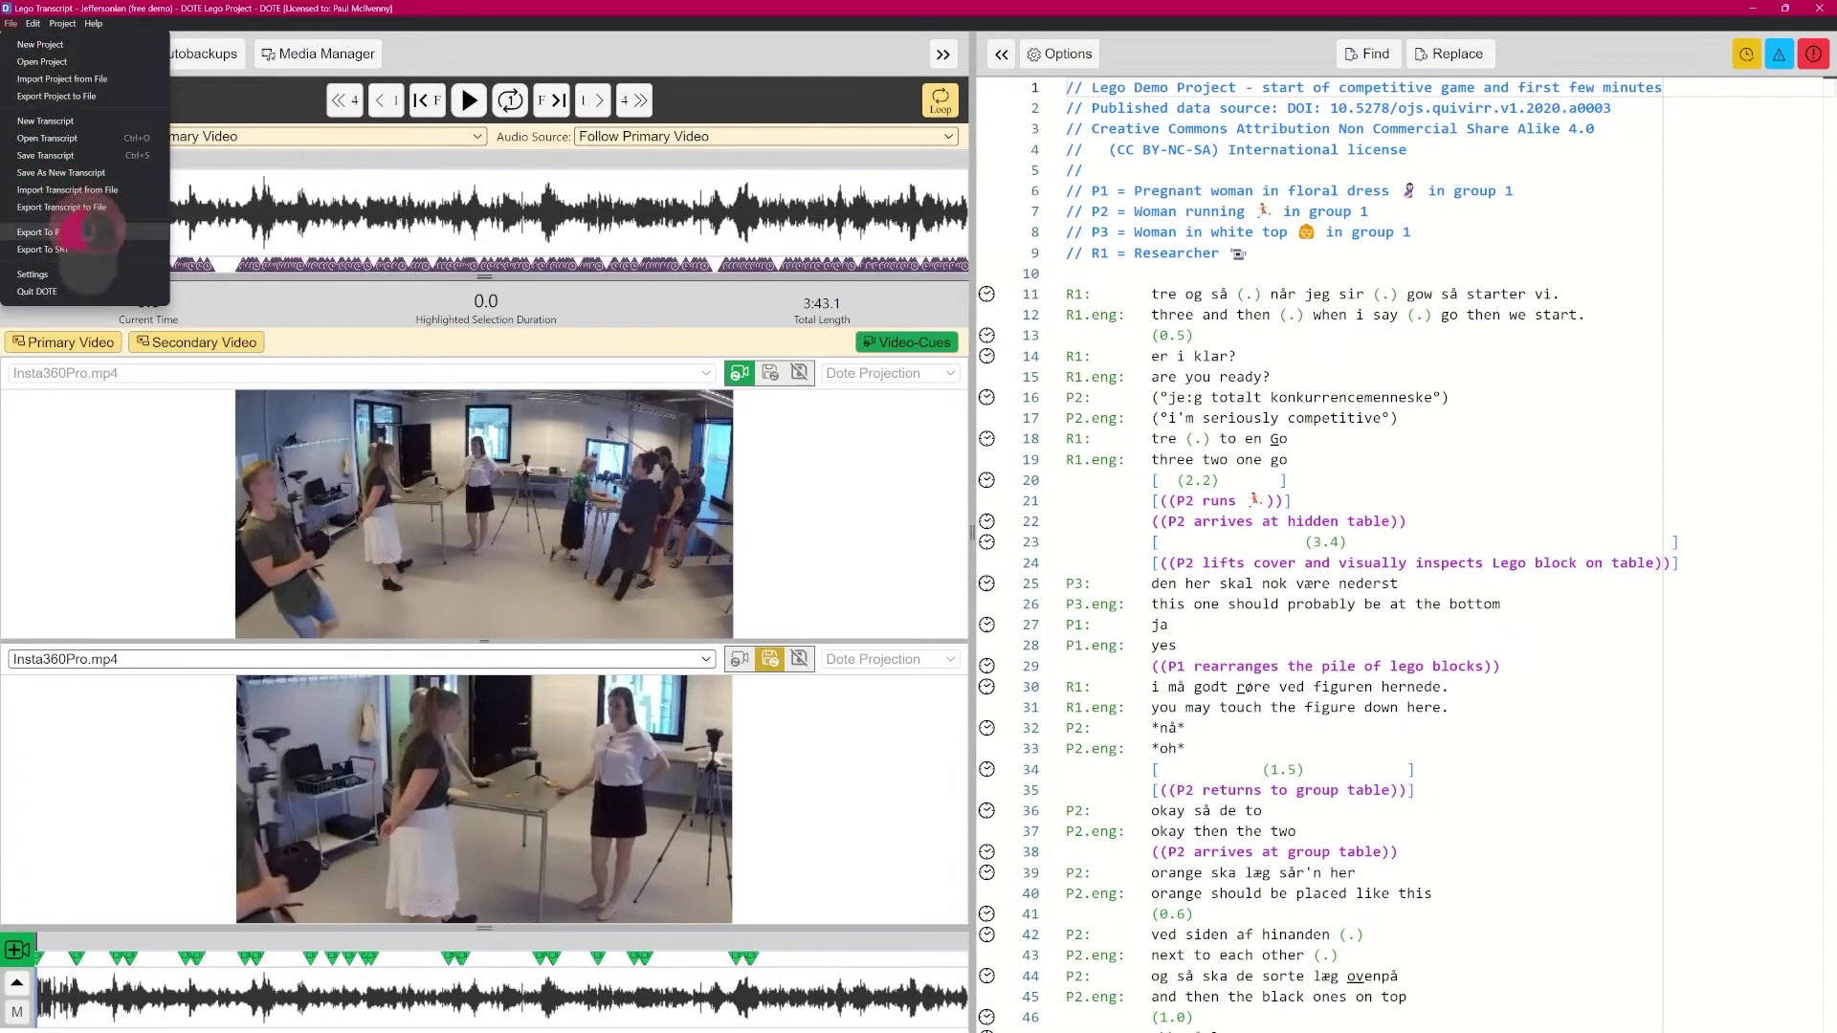
click(92, 232)
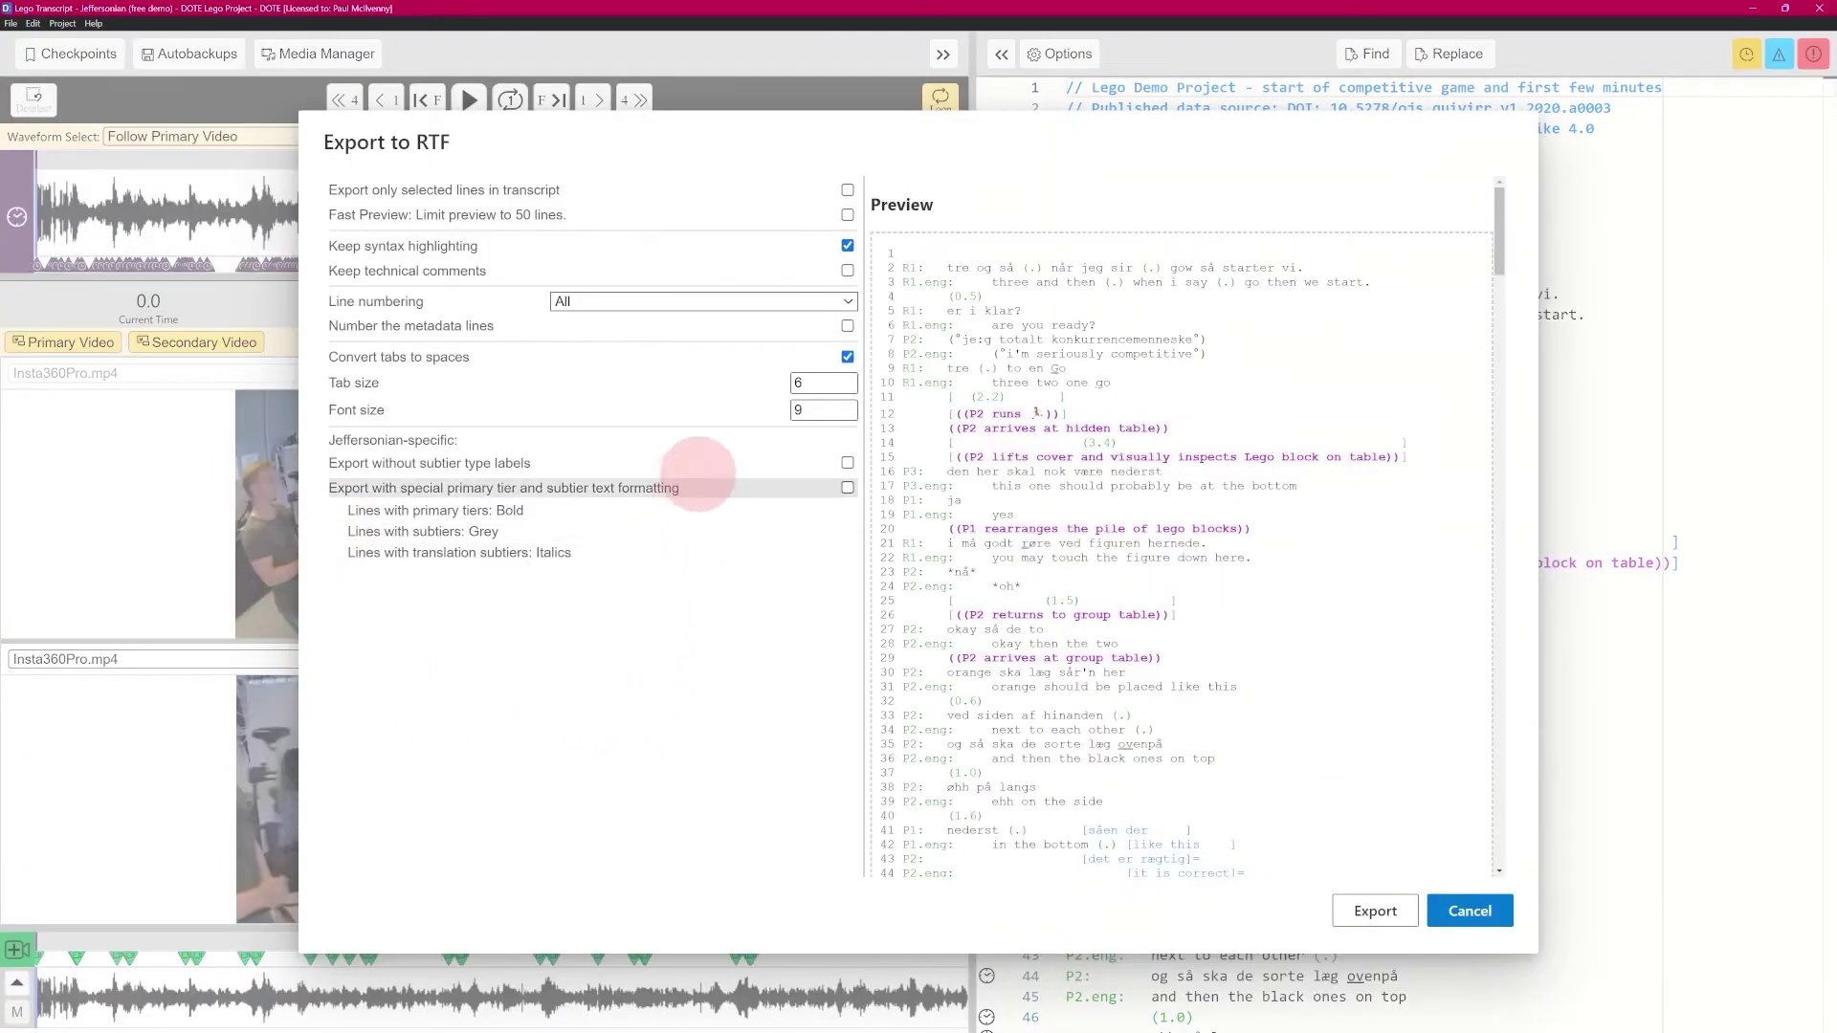
click(705, 301)
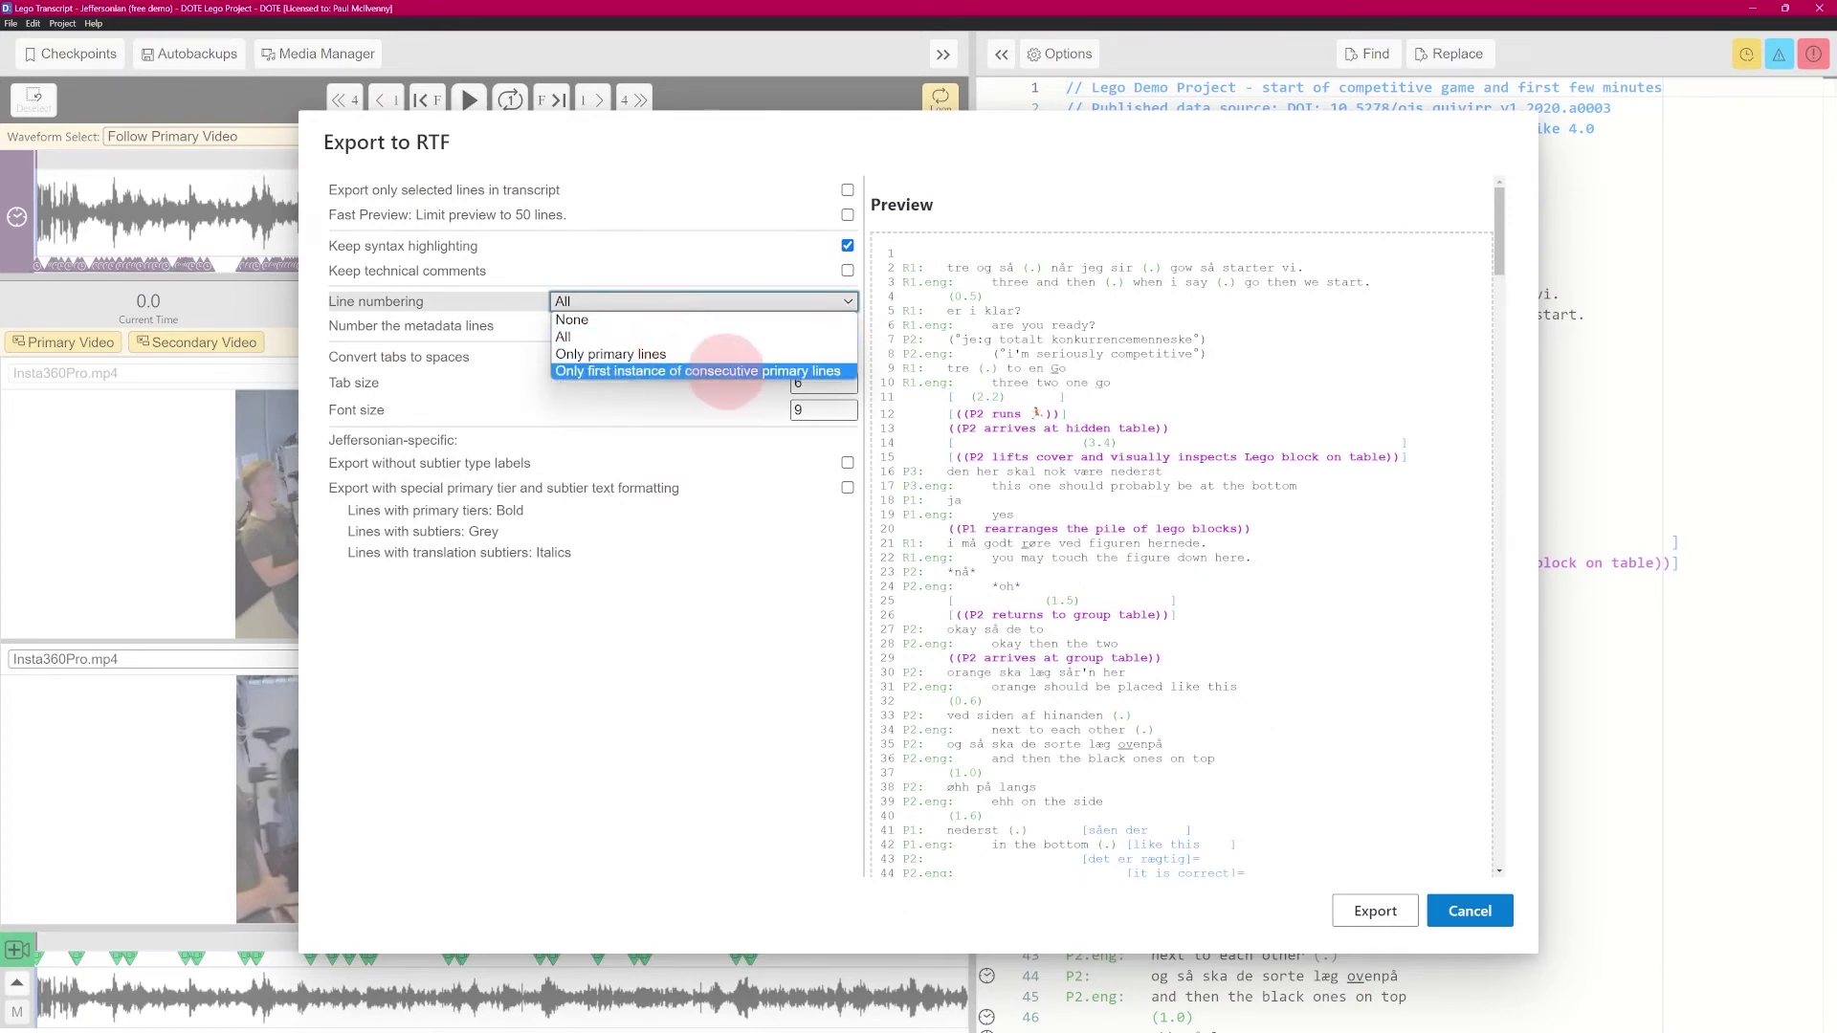
click(727, 371)
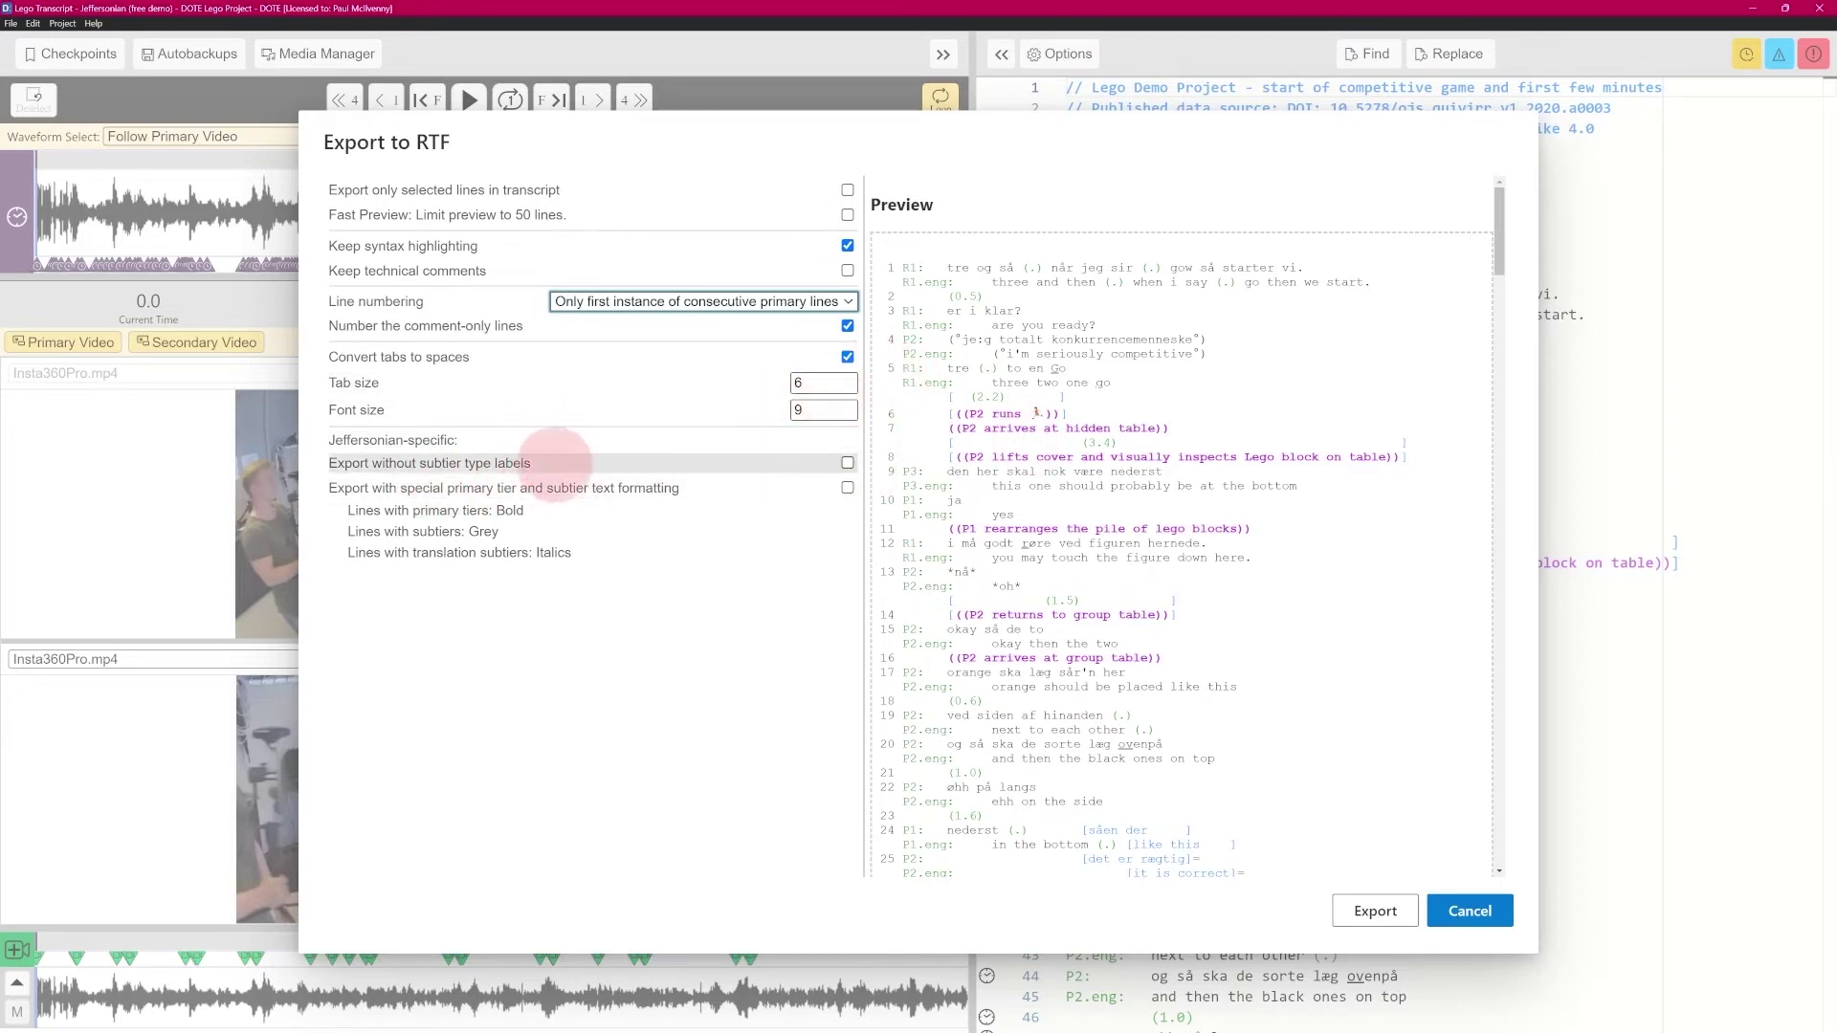
- Preview the RTF export without subtier type labels and with special primary tier and subtier text formatting, then close it without exporting
click(846, 462)
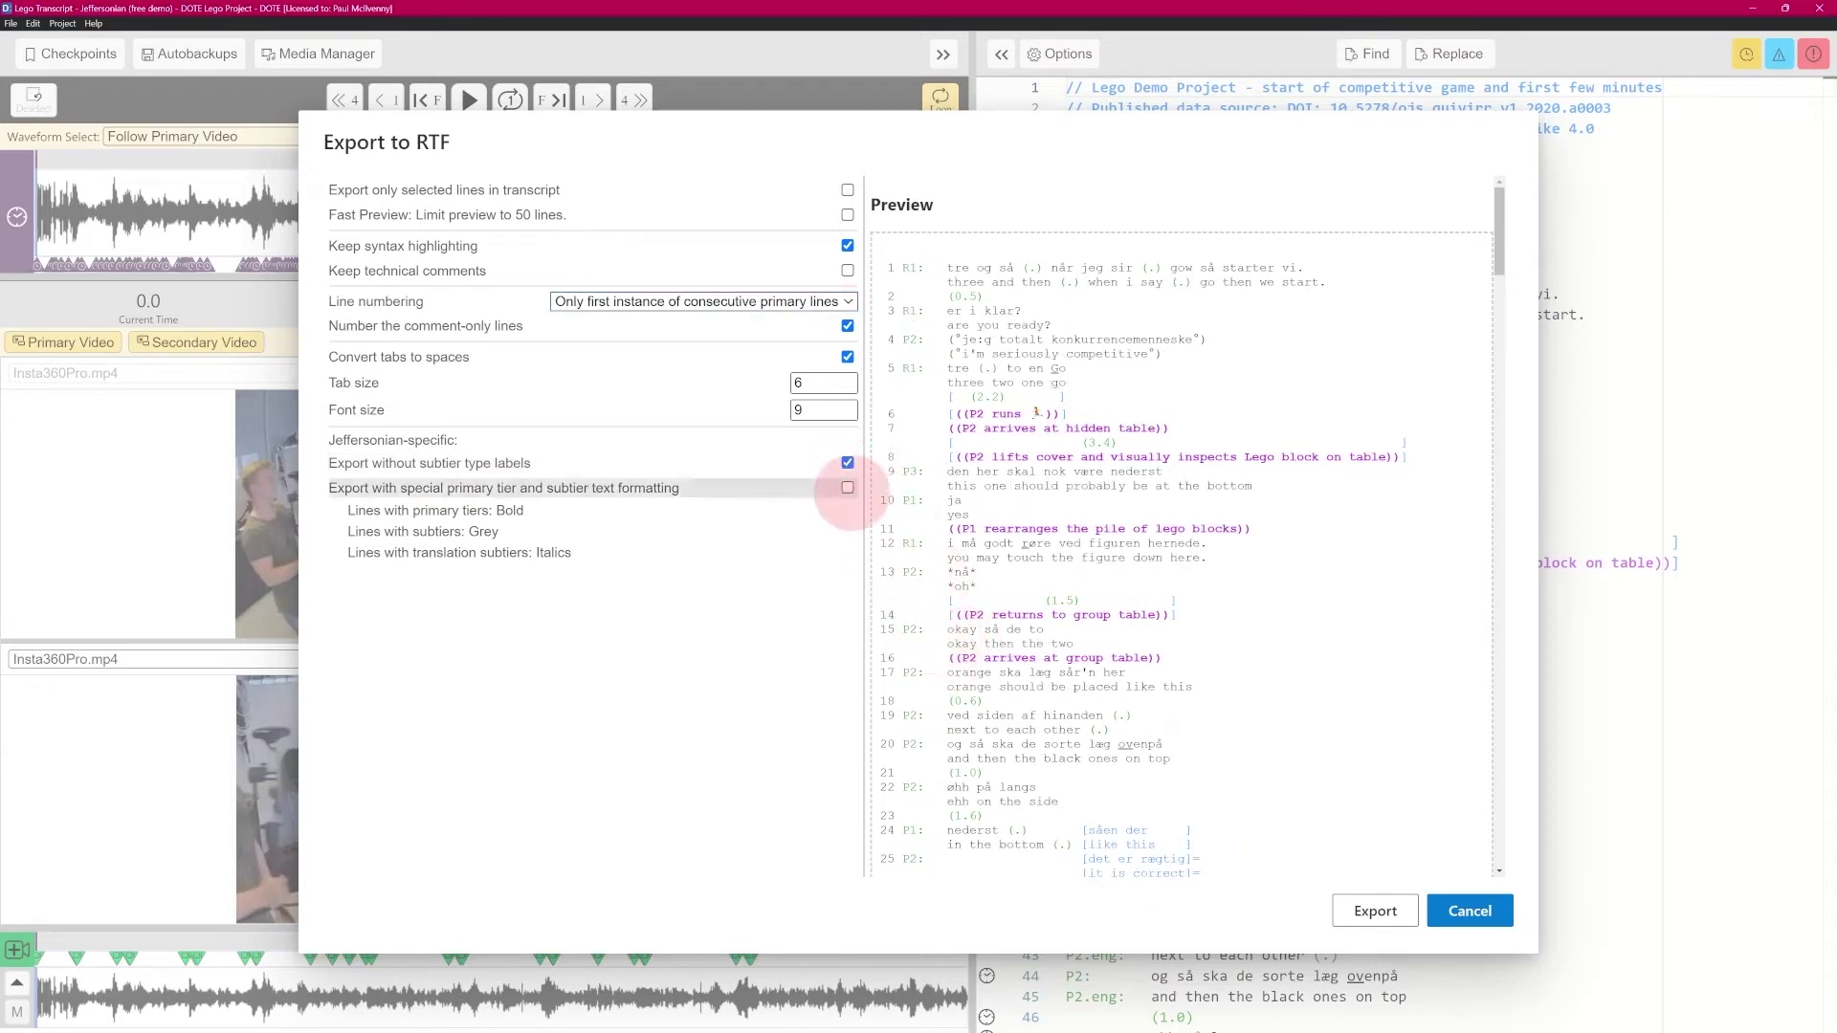
key(space)
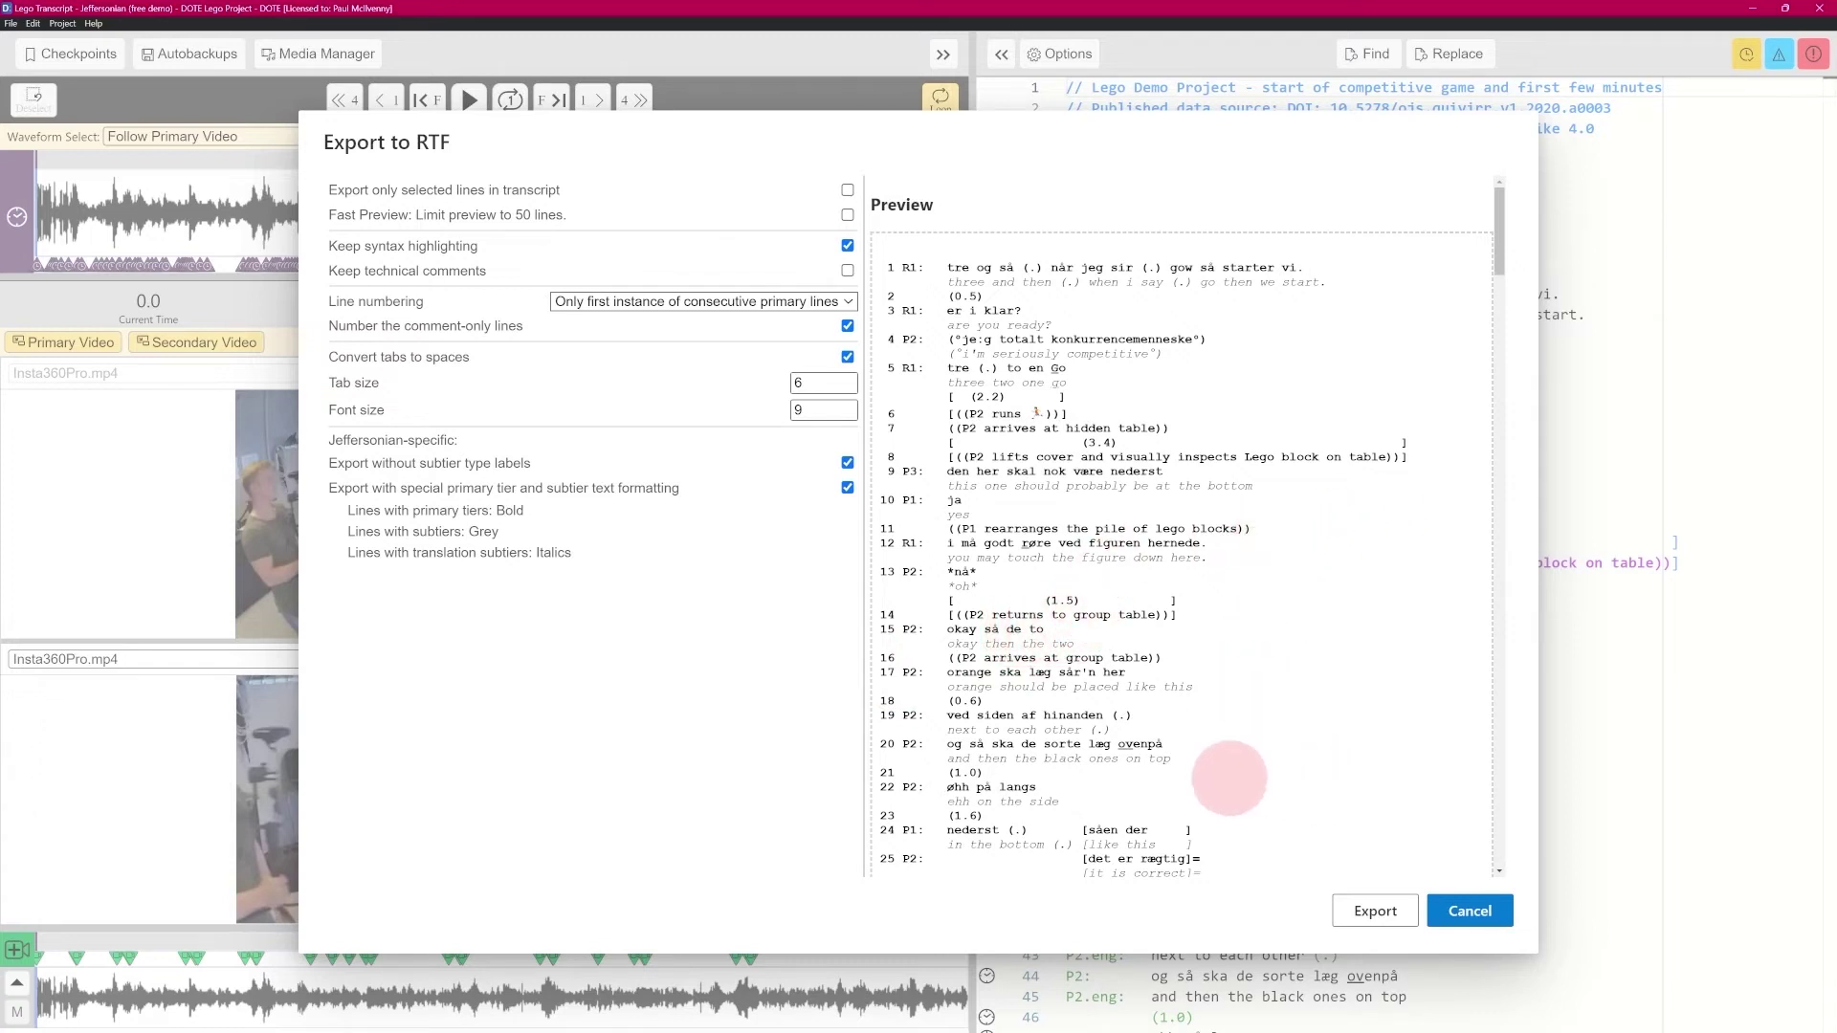
click(1468, 909)
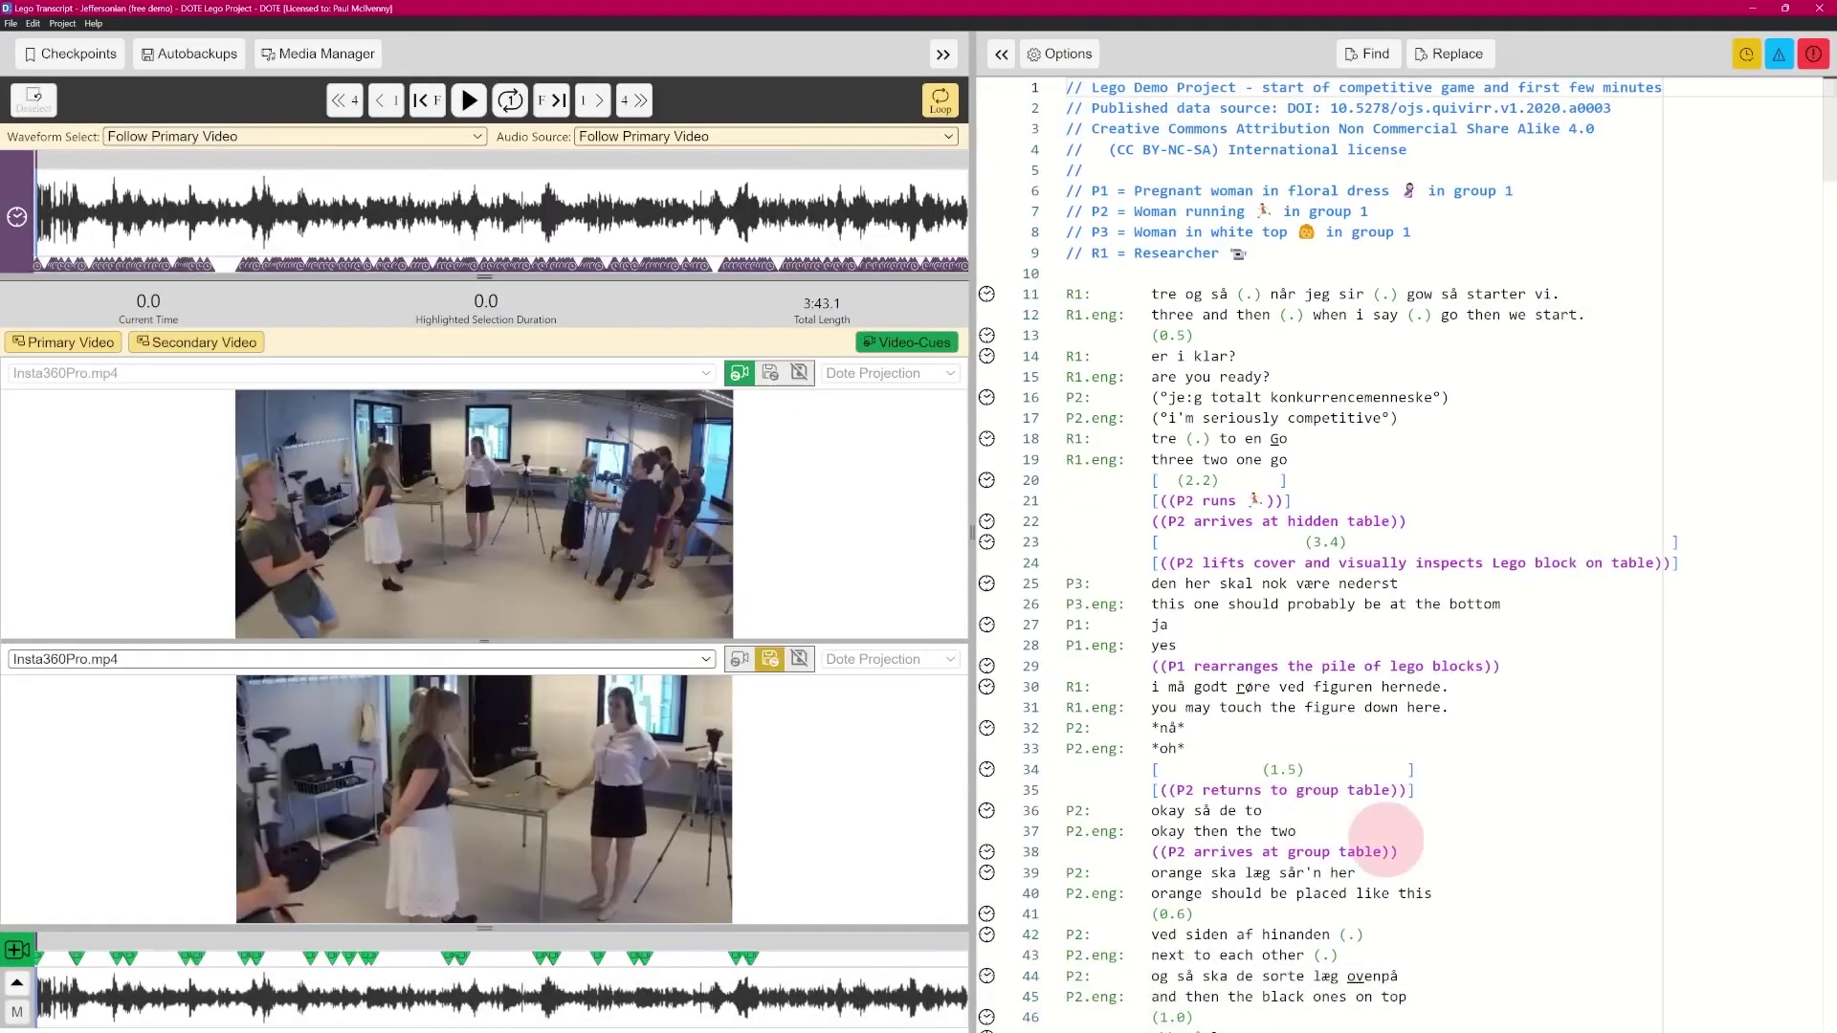
- Open the transcript "Lego Transcript - Mondadaian (free demo)" from the DOTE Lego Project
click(11, 23)
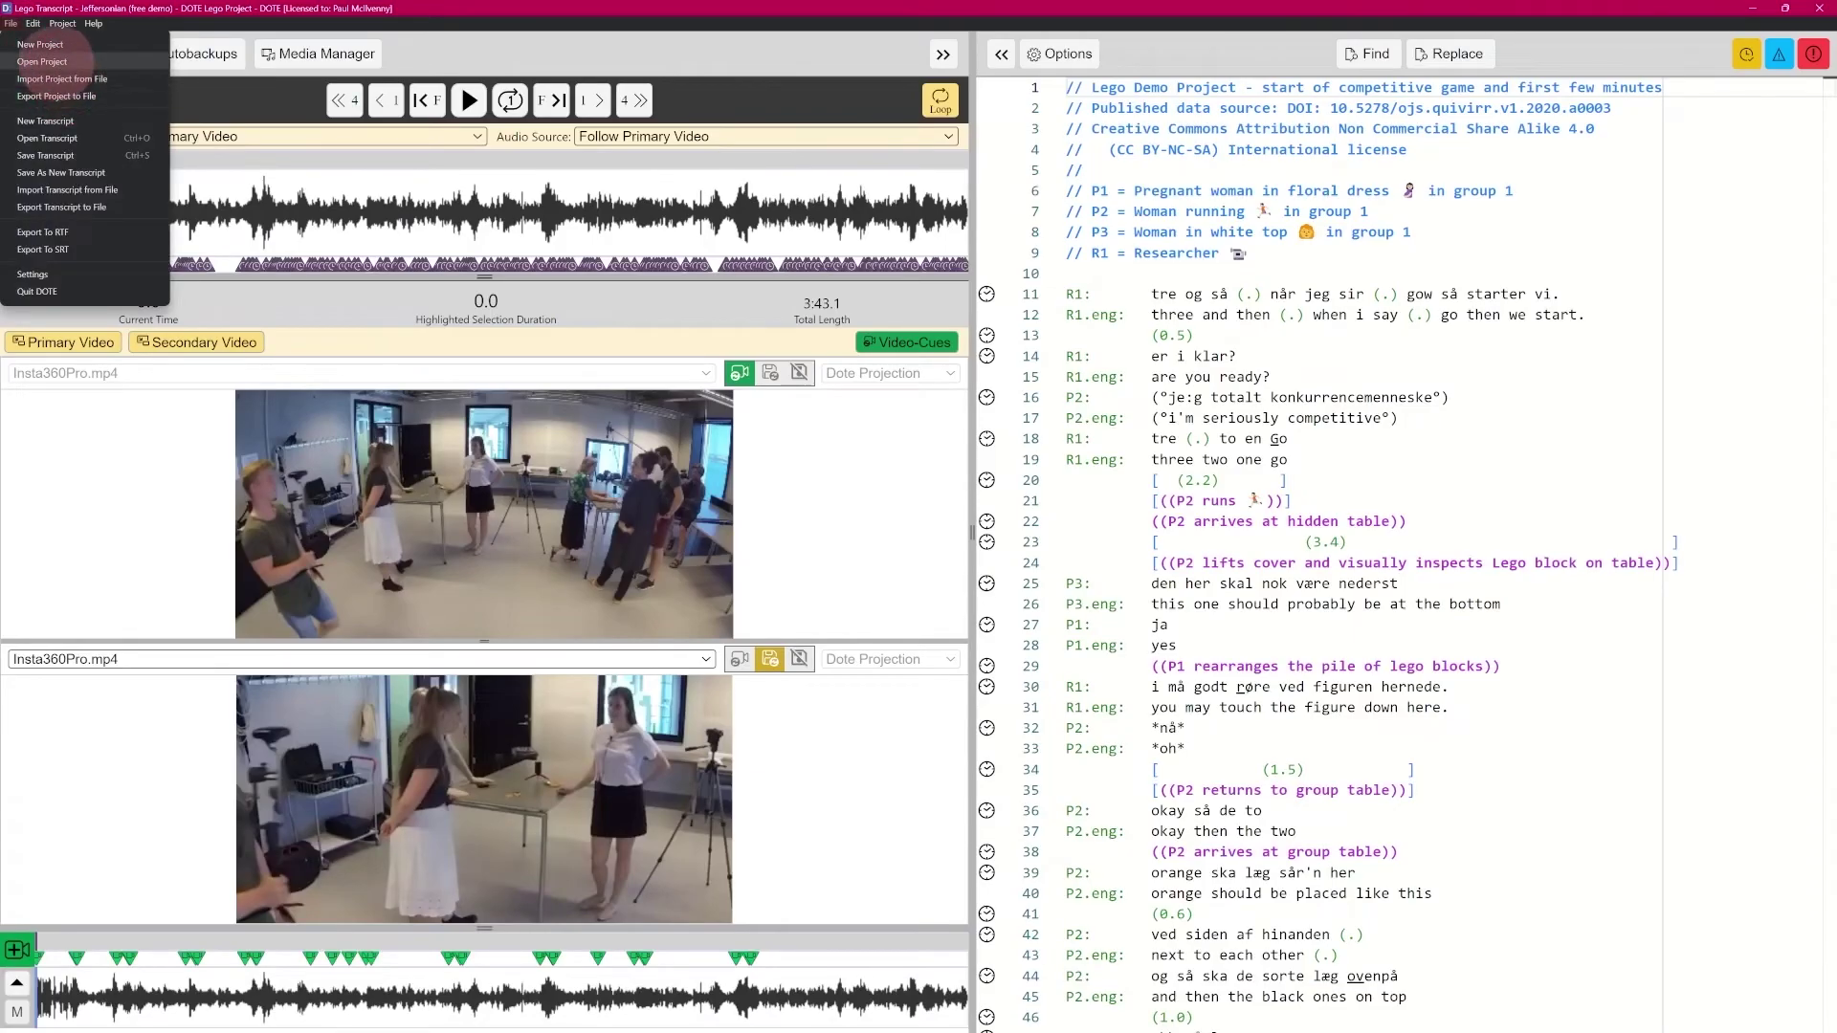
click(46, 61)
click(1587, 247)
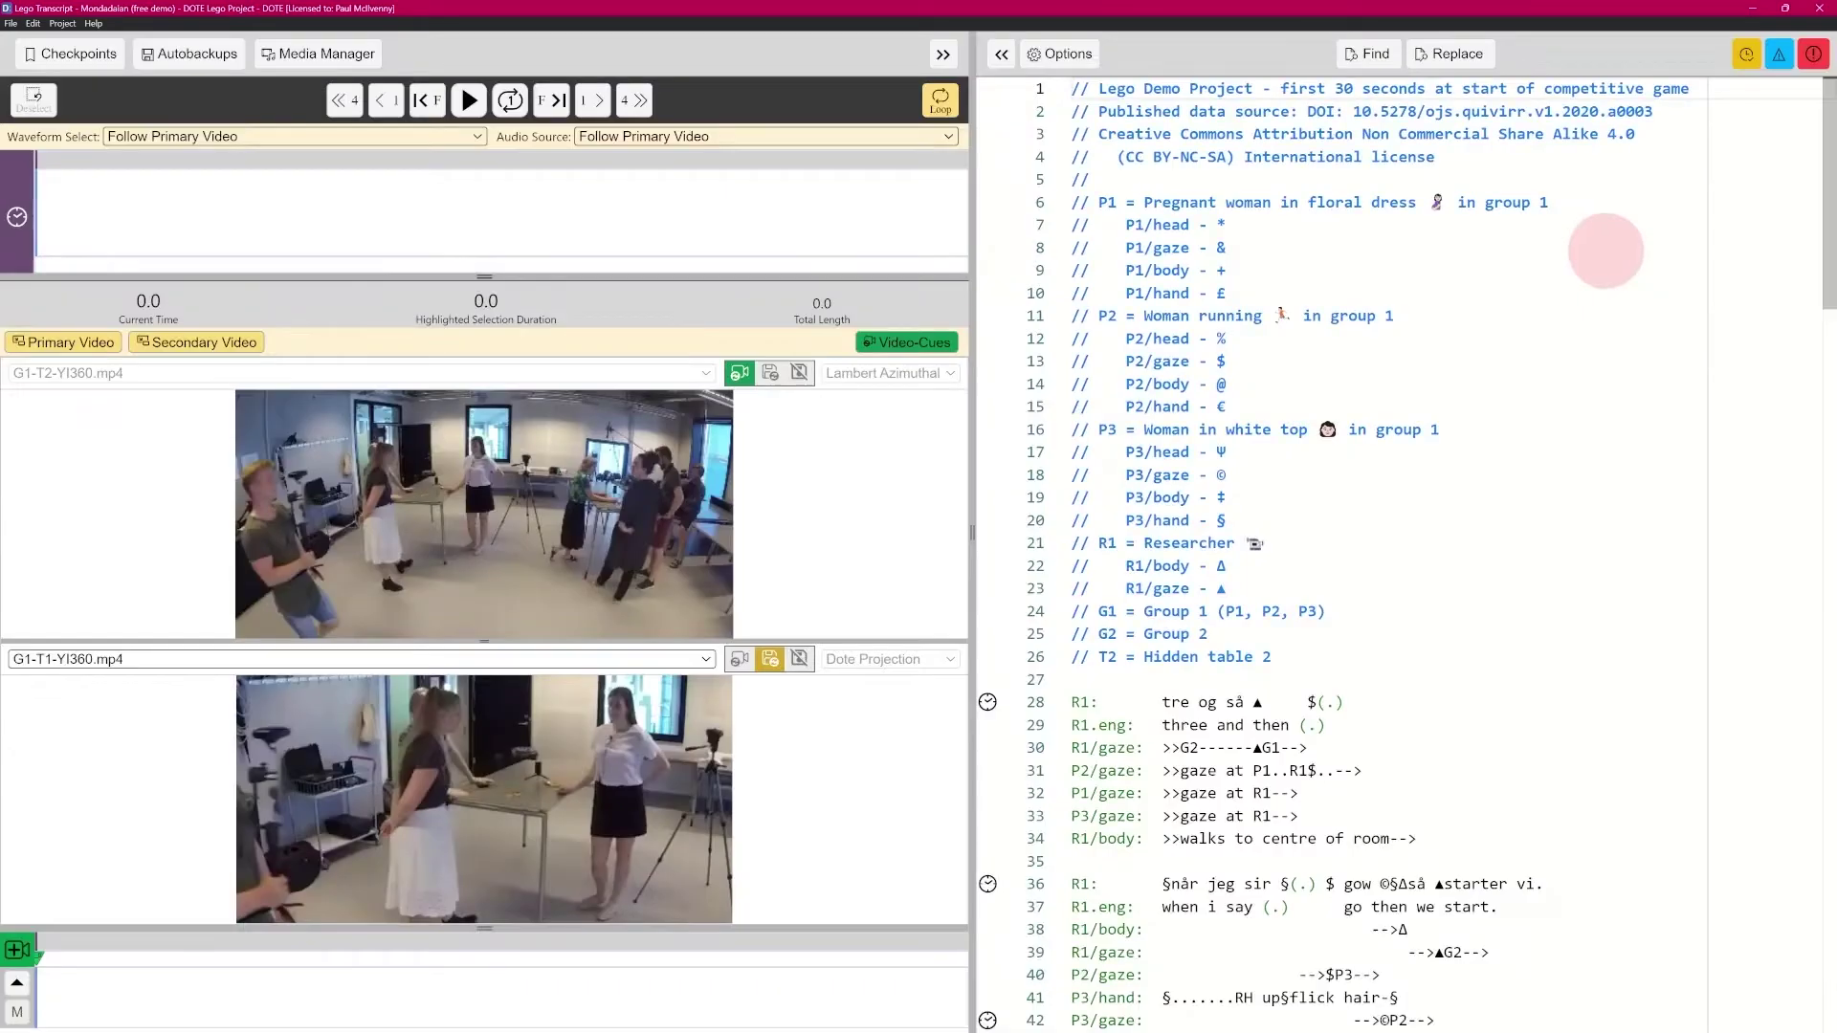
- Preview the Mondadaian transcript's RTF export with line numbering set to All and with "Only primary lines", keeping the latter
click(10, 23)
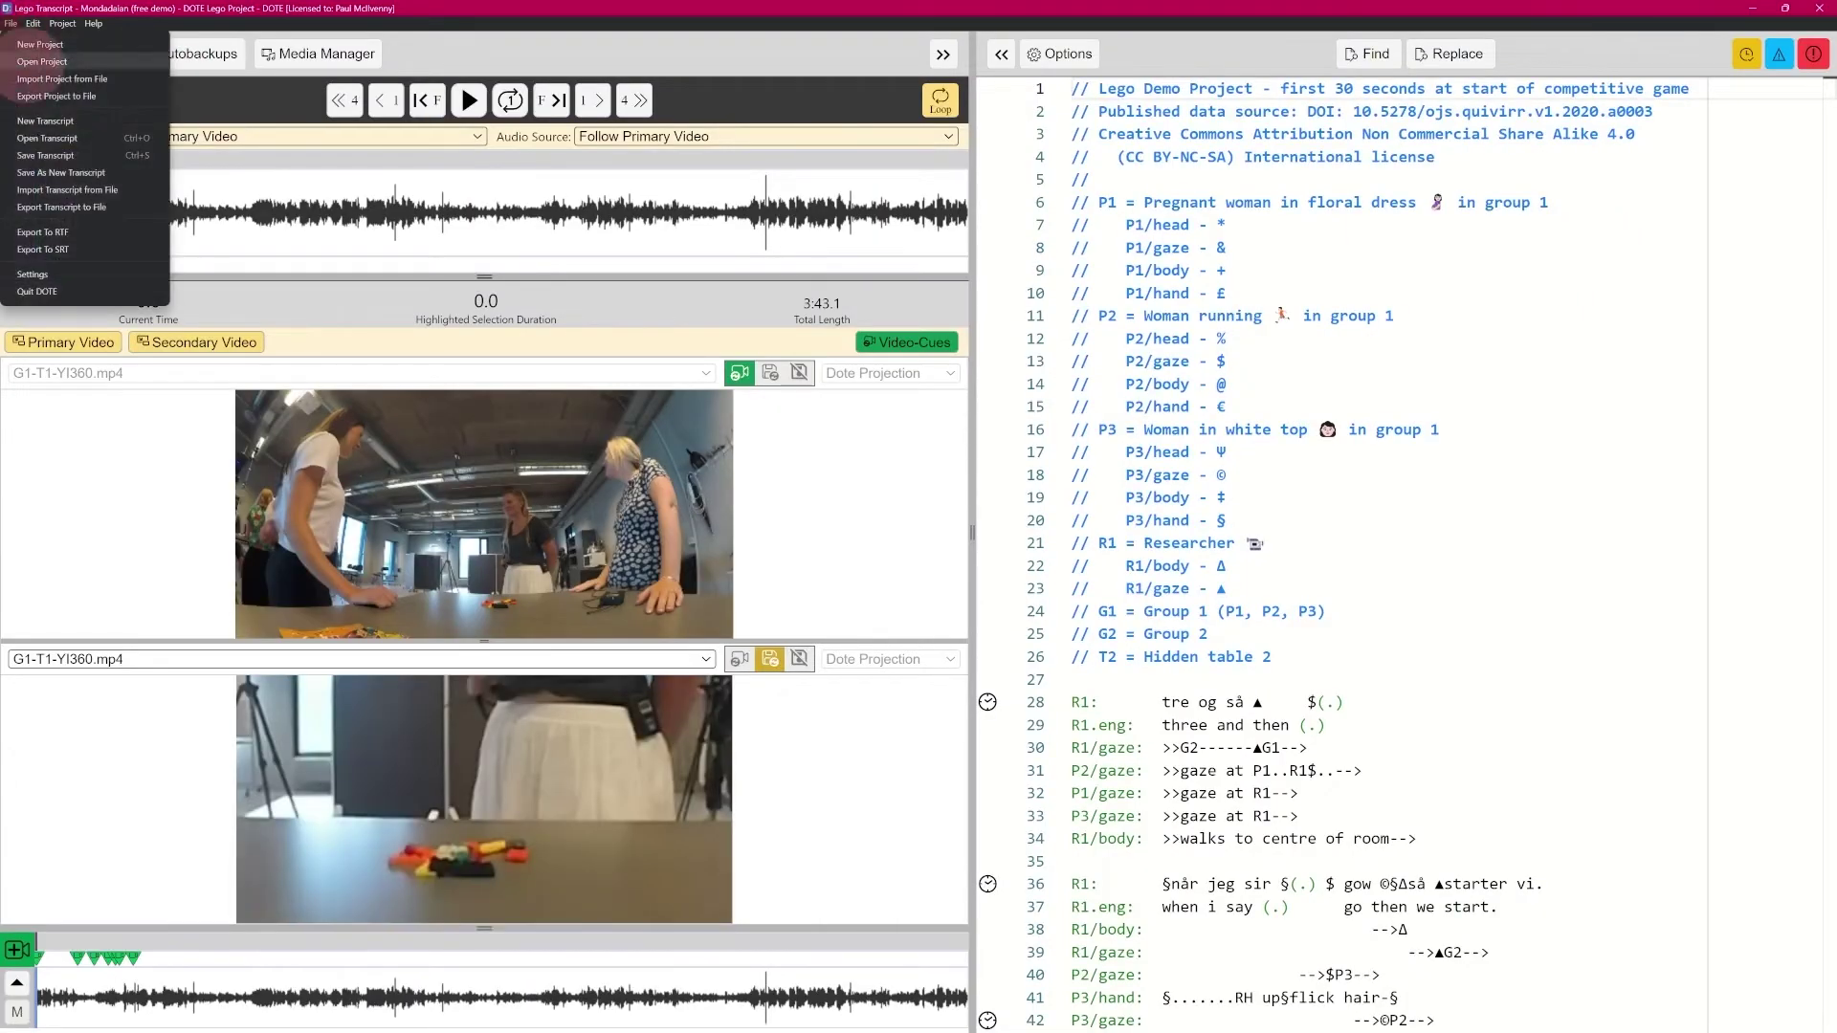
click(77, 231)
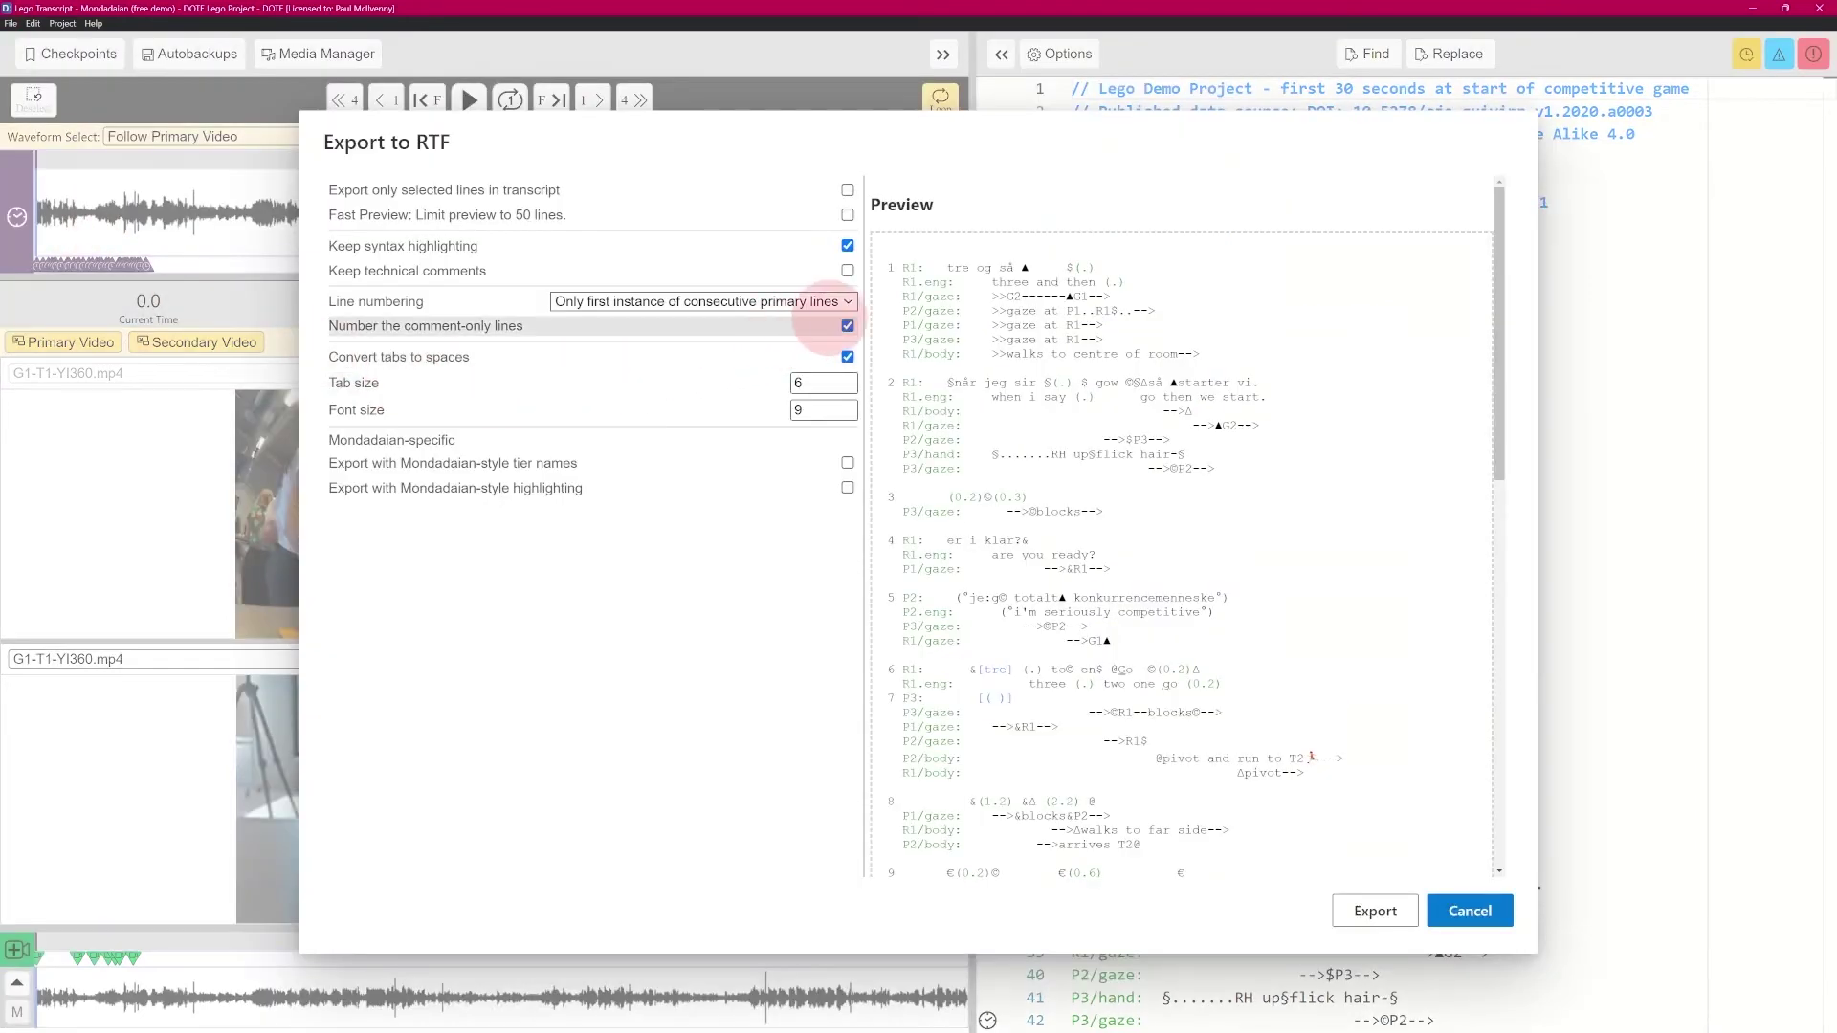
click(820, 302)
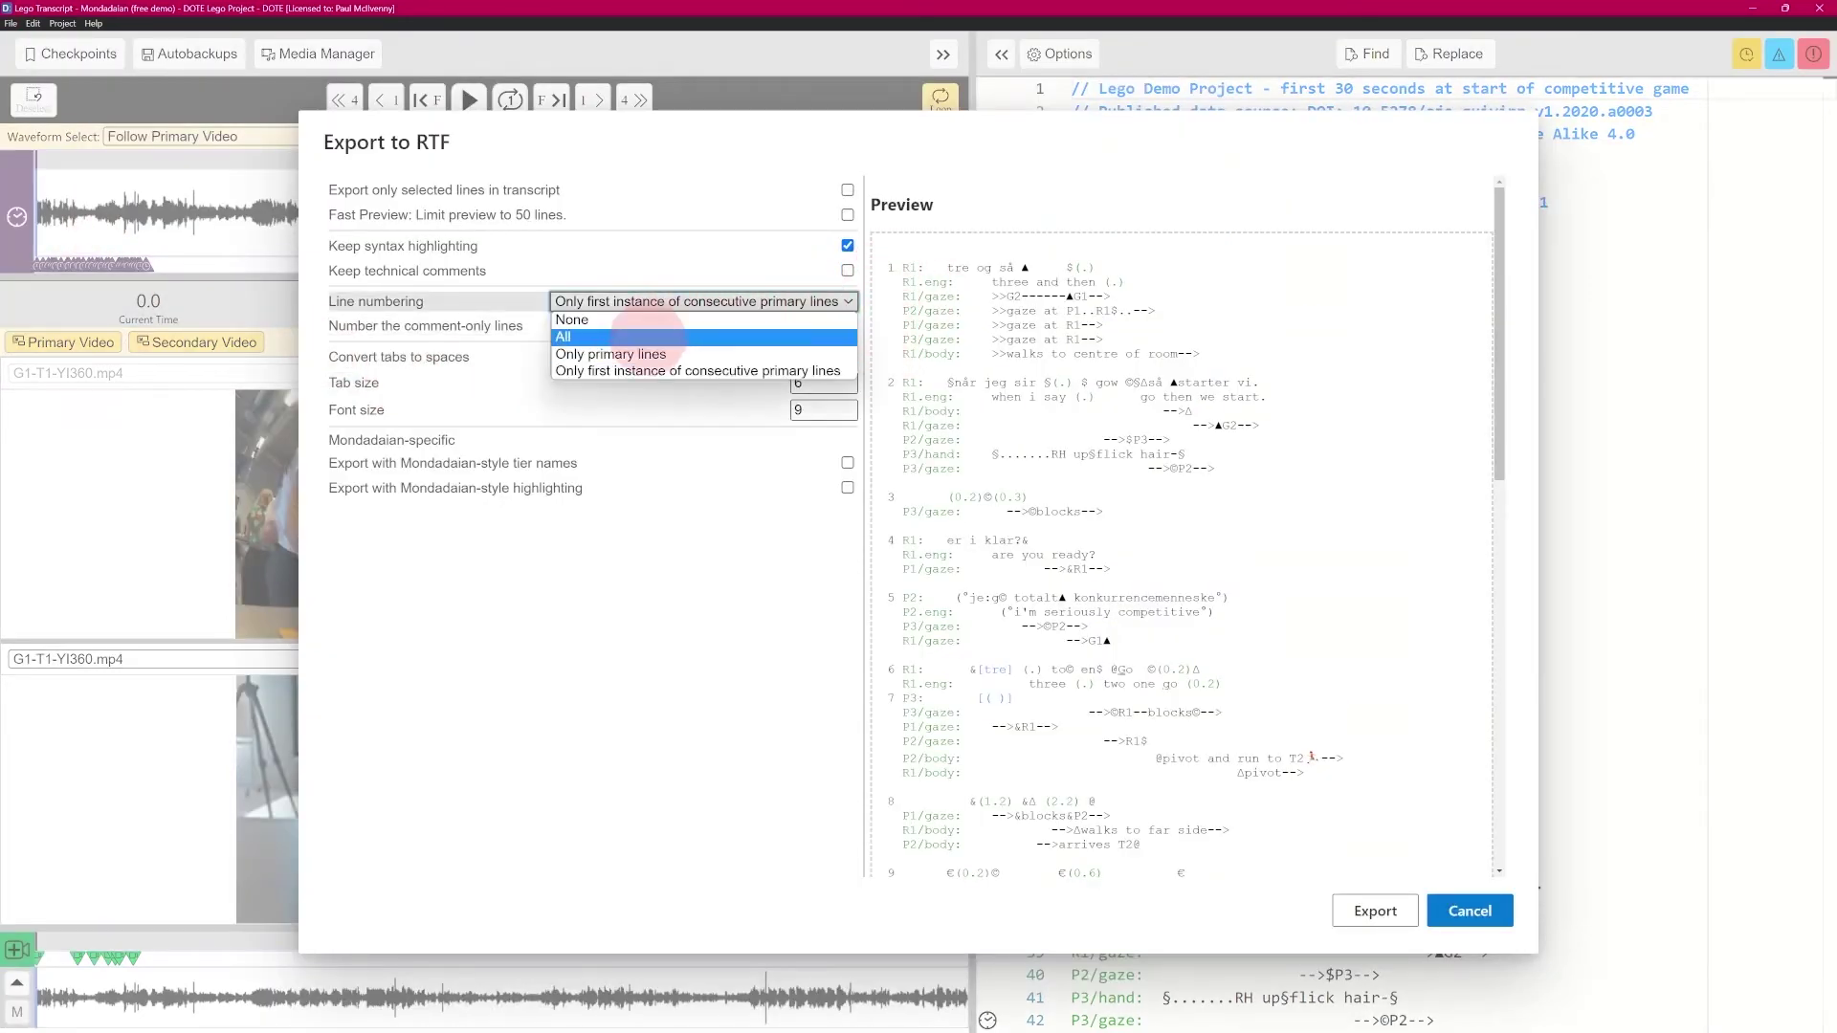
click(766, 332)
click(718, 299)
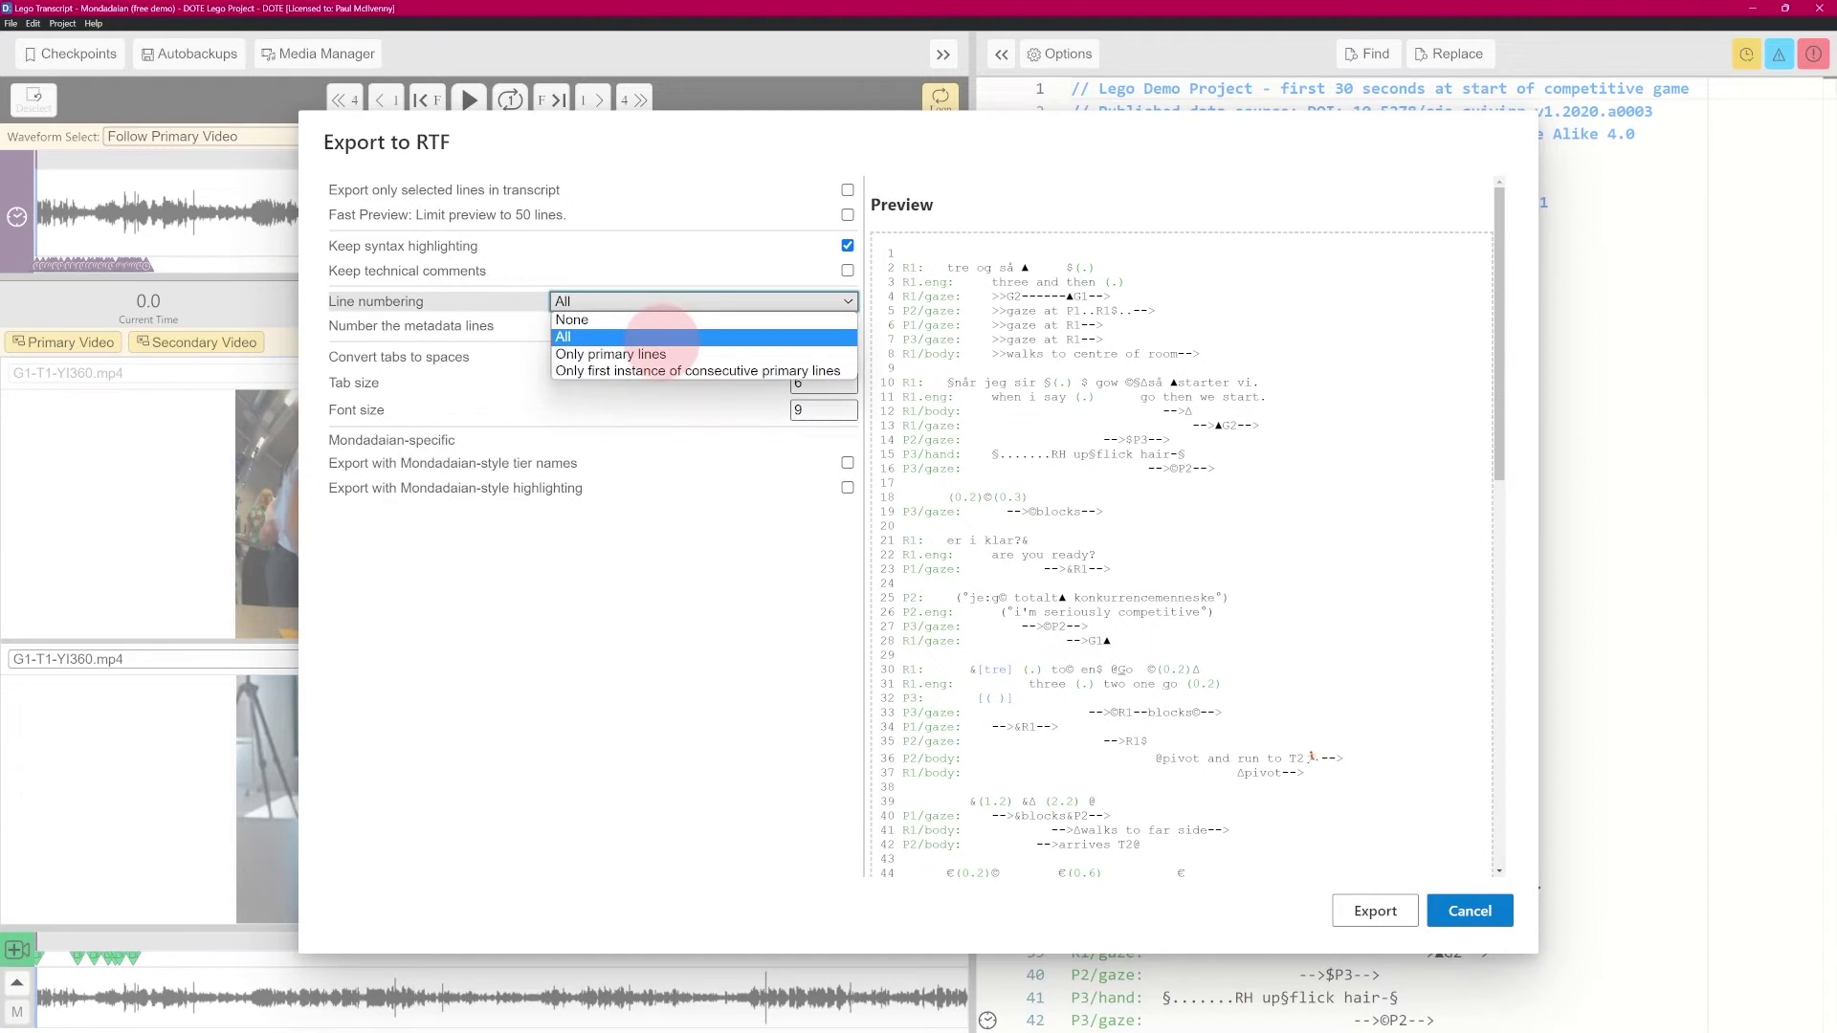
click(671, 354)
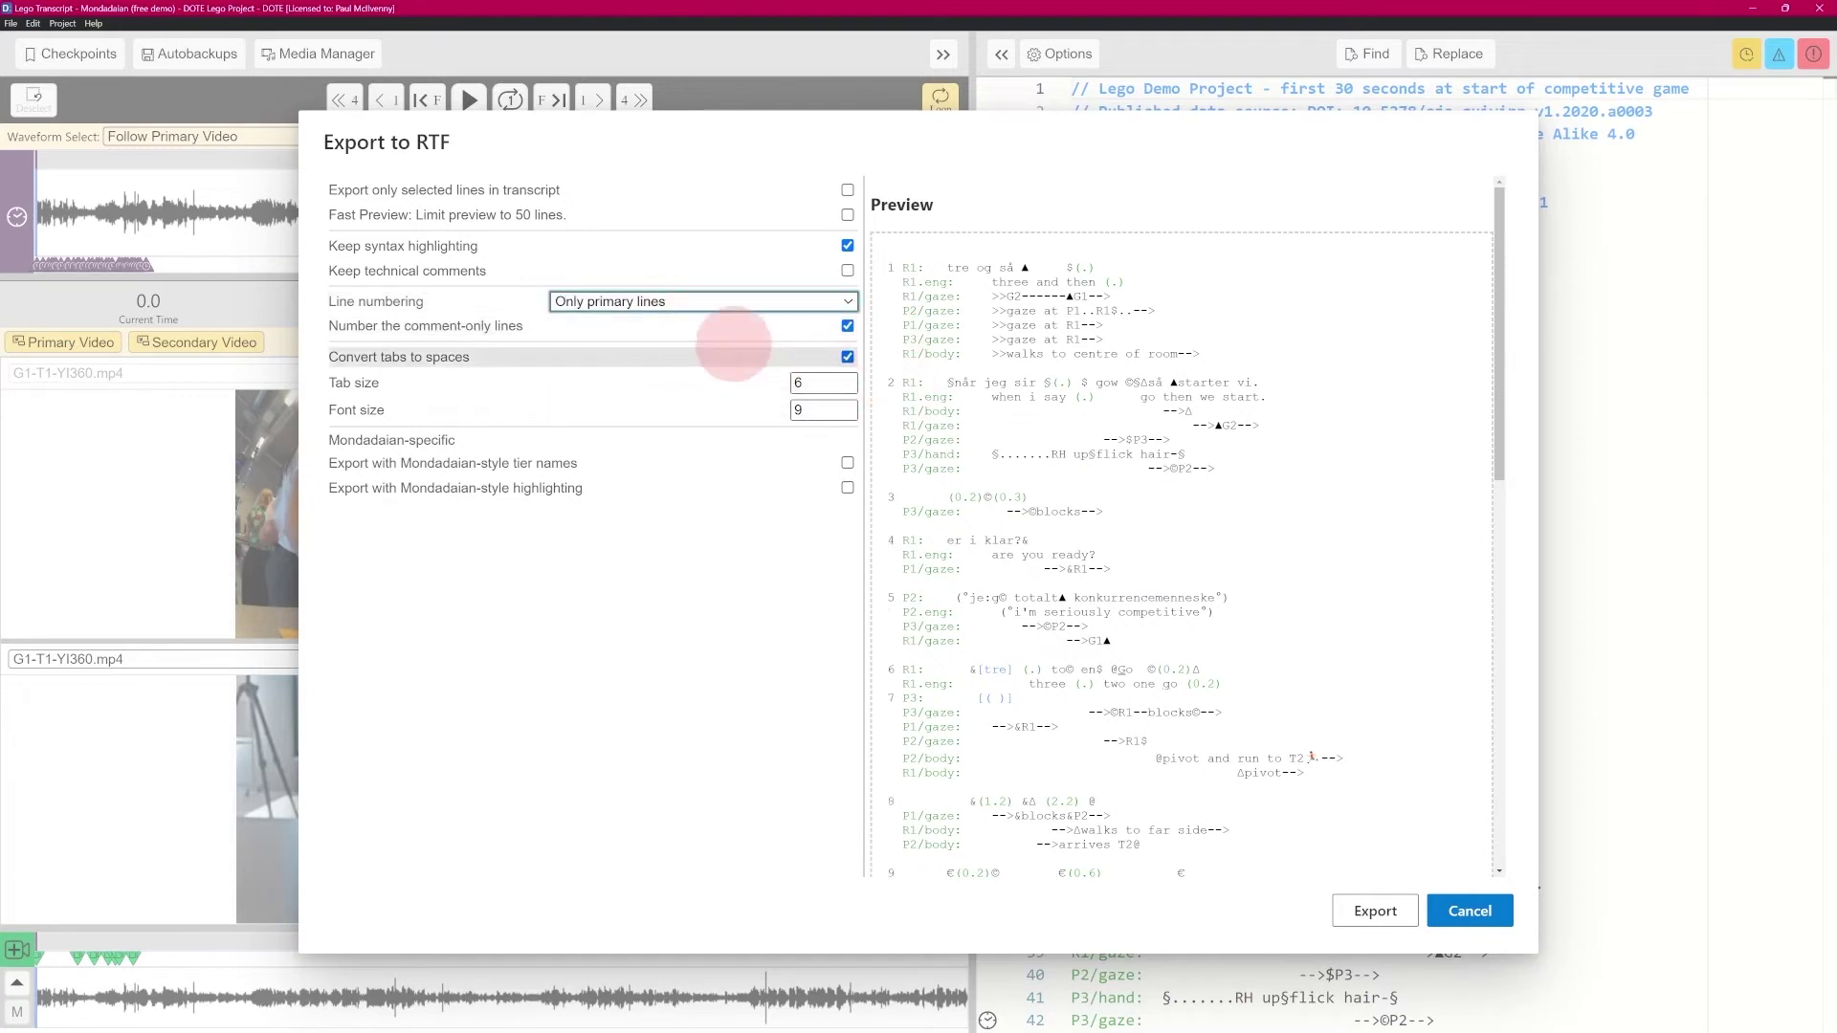
click(708, 302)
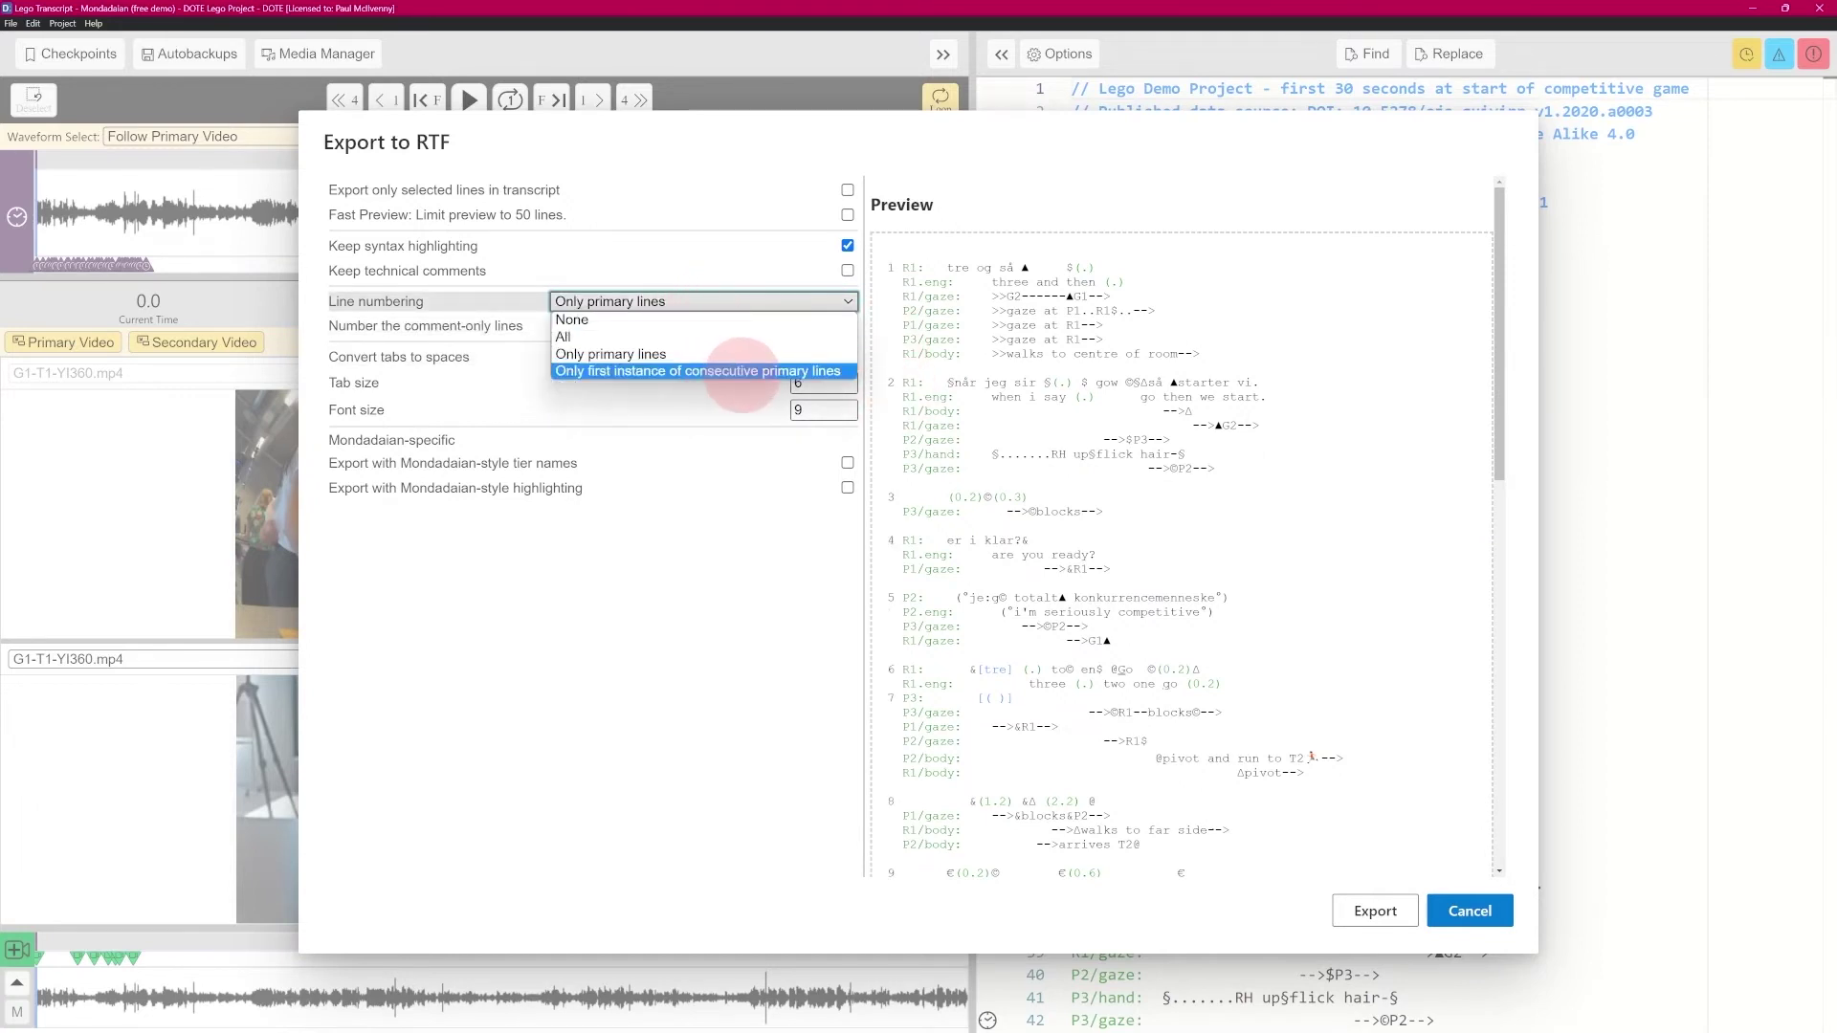
click(727, 354)
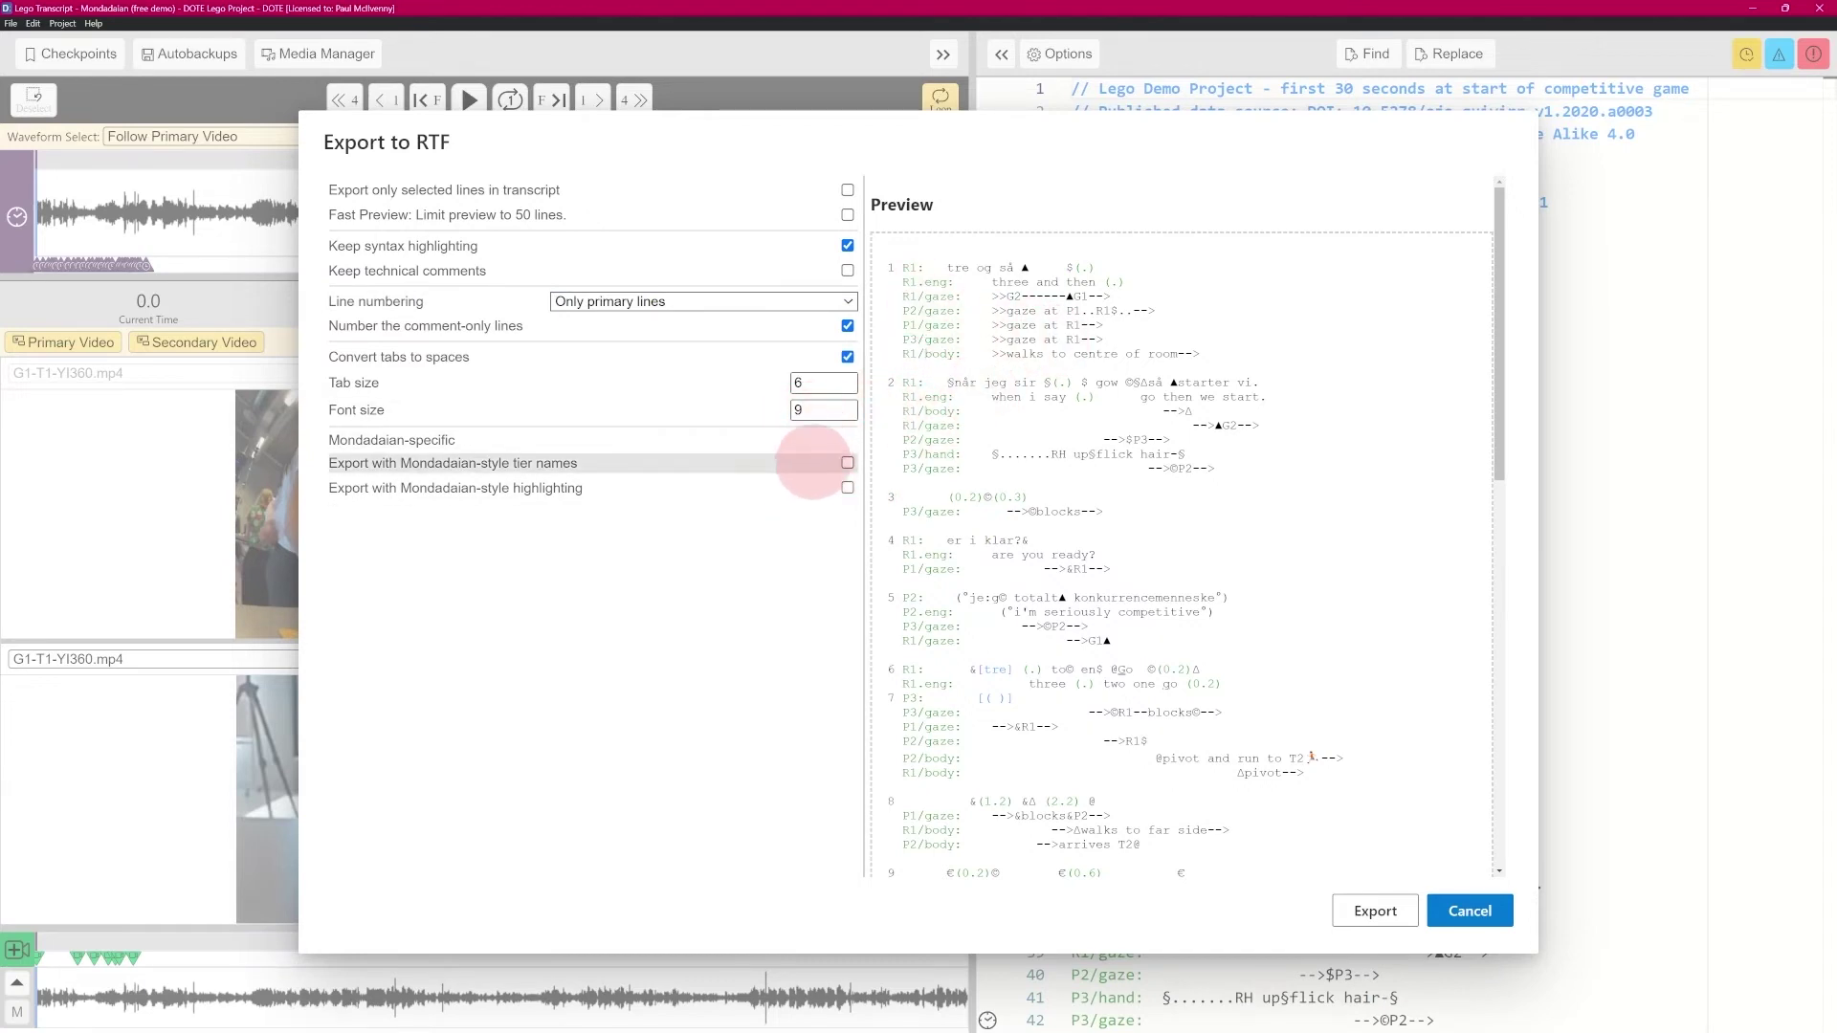
- Preview the RTF export with Mondadaian-style tier names and Mondadaian-style highlighting, then close it without exporting
click(848, 463)
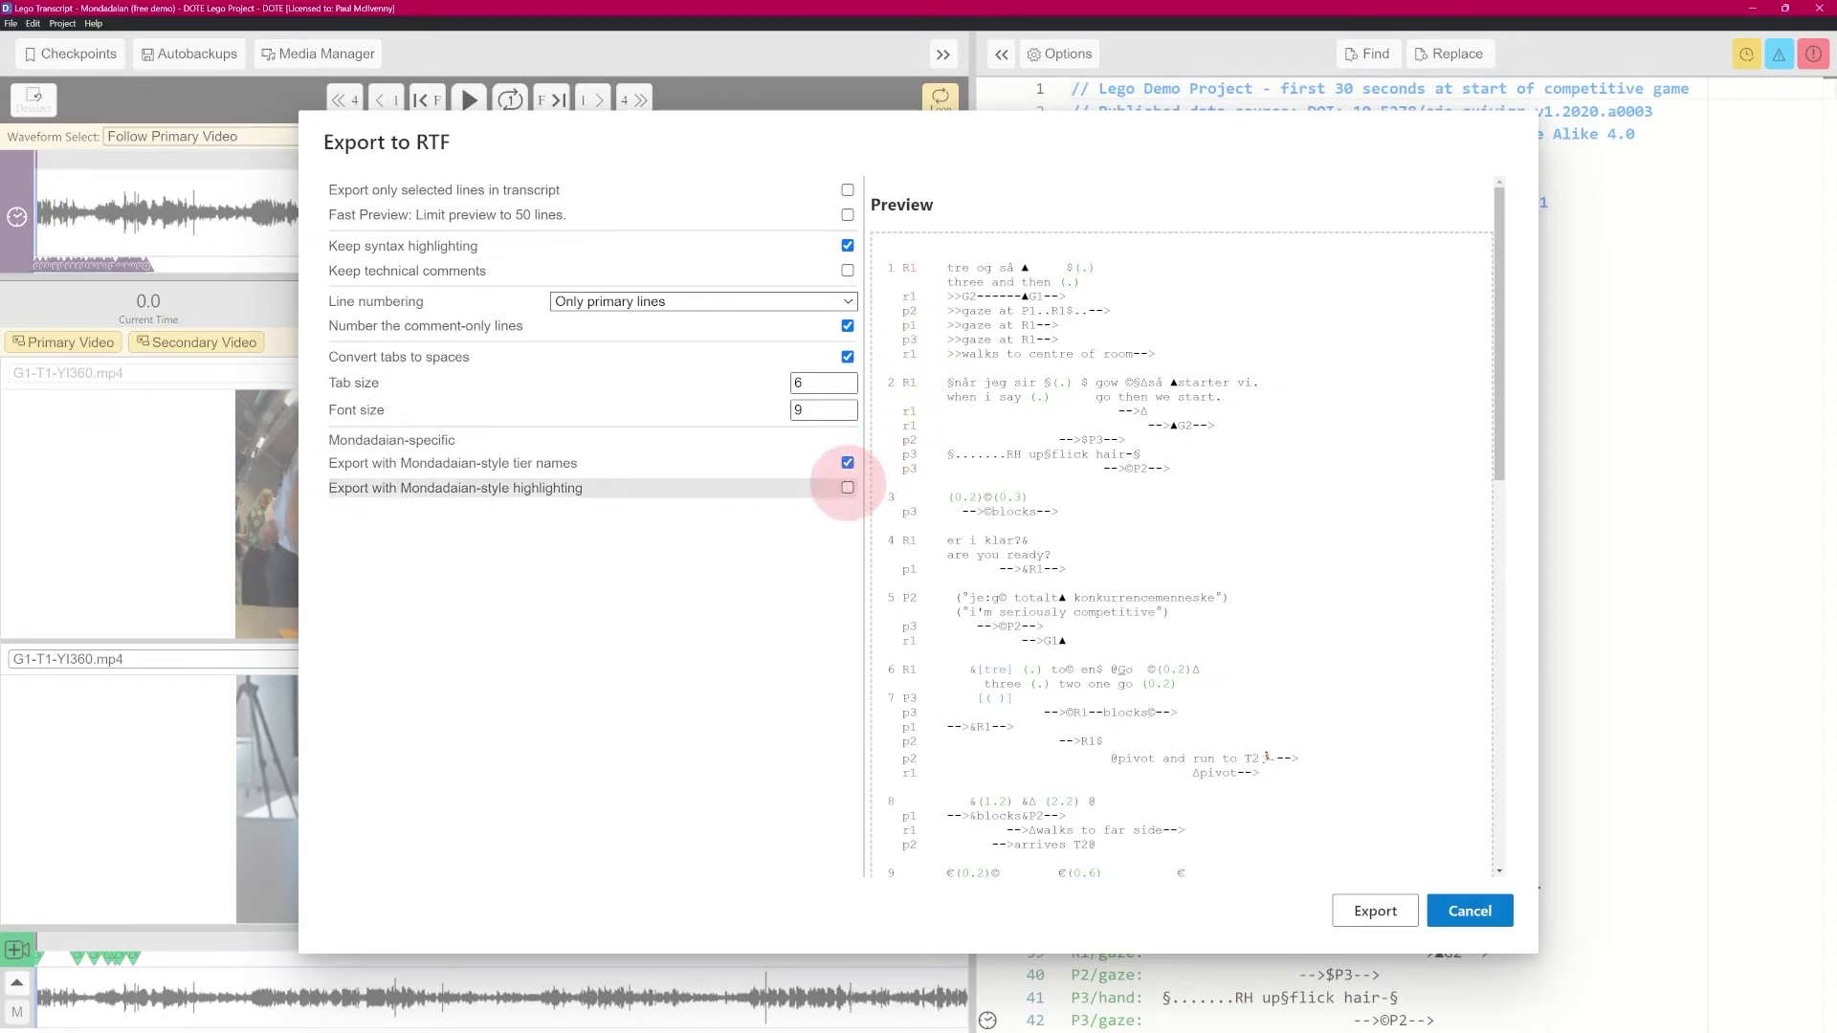
click(847, 488)
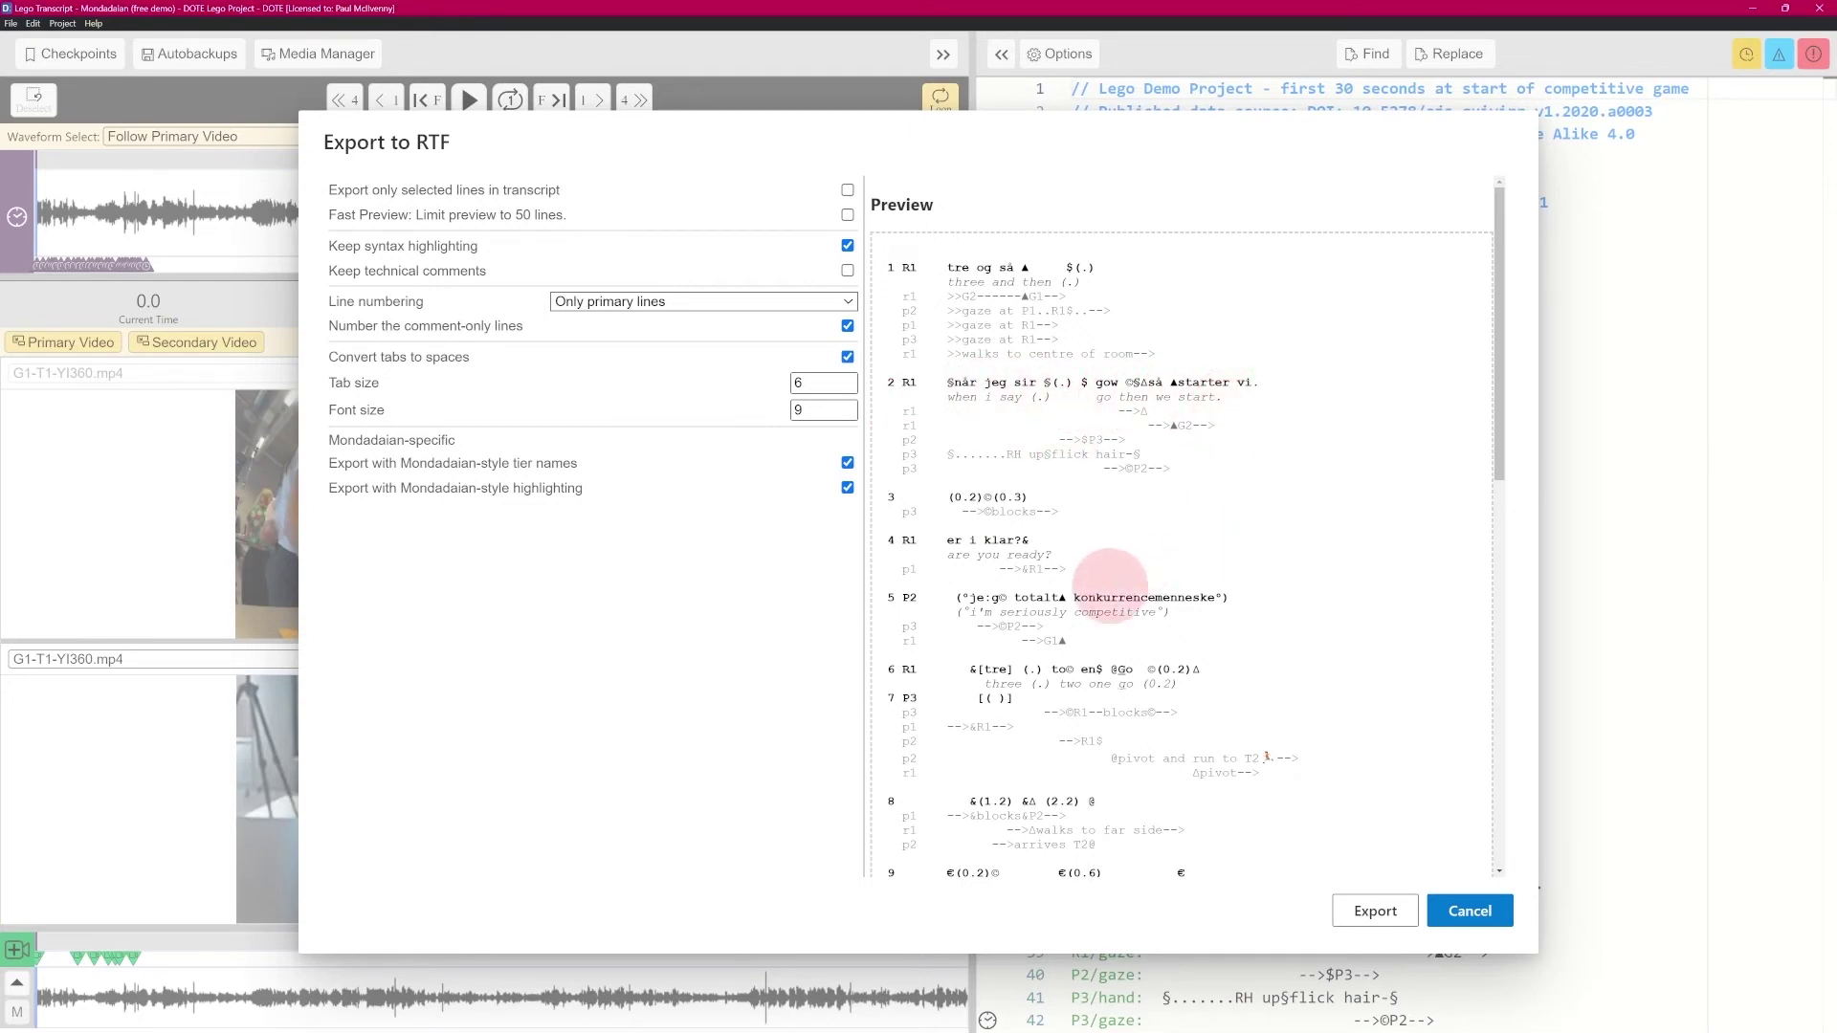
drag(1499, 394, 1484, 246)
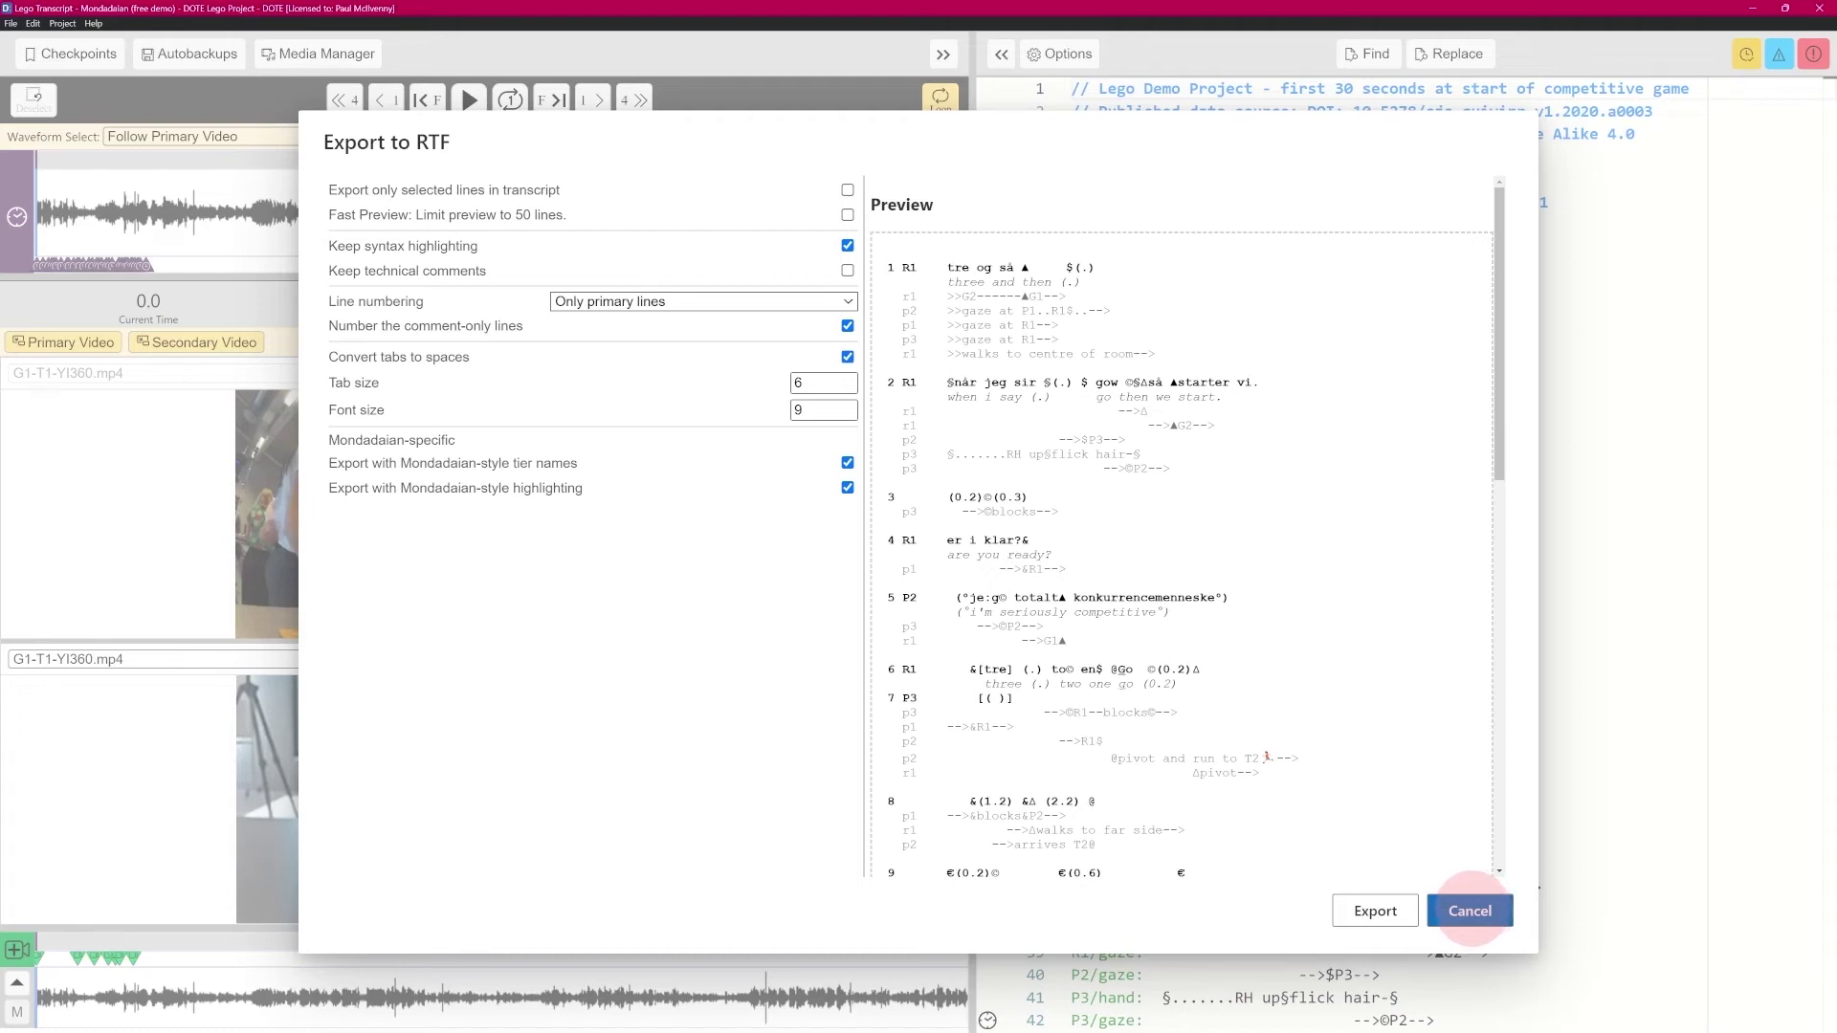
click(1470, 909)
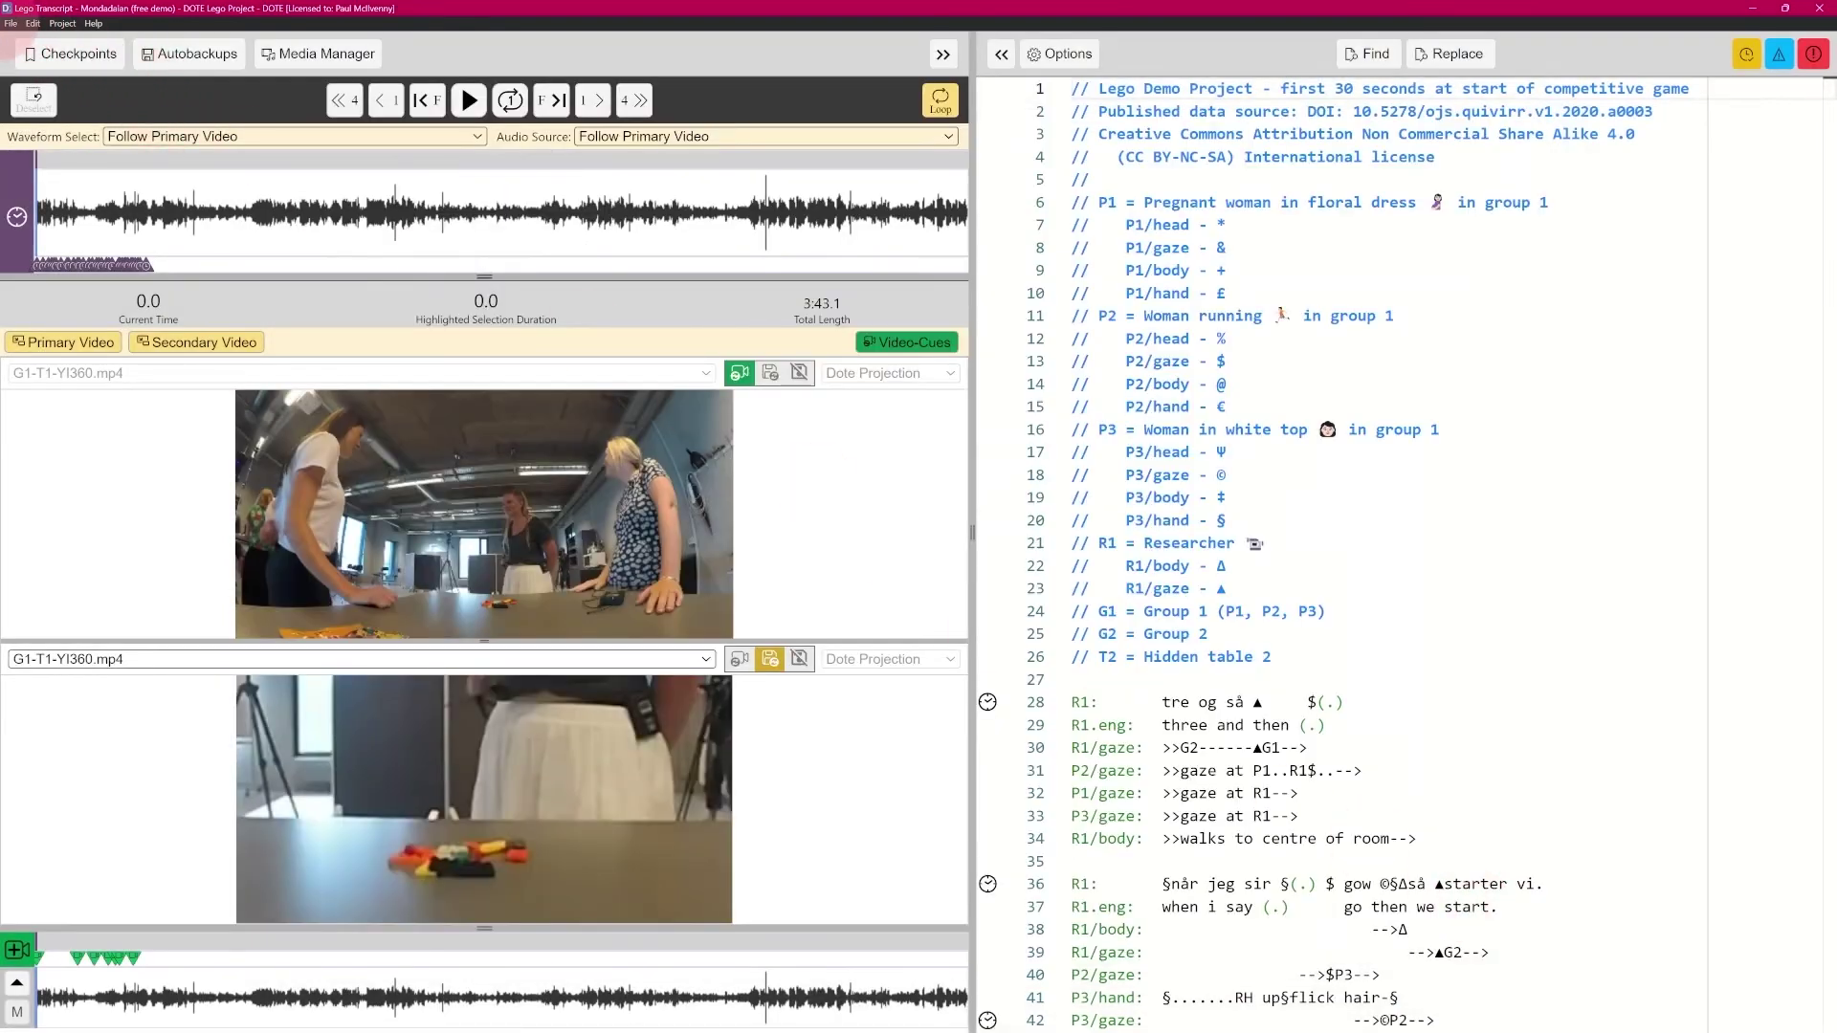
- Preview the Mondadaian transcript's SRT export with eng as the primary subtitle language
click(11, 23)
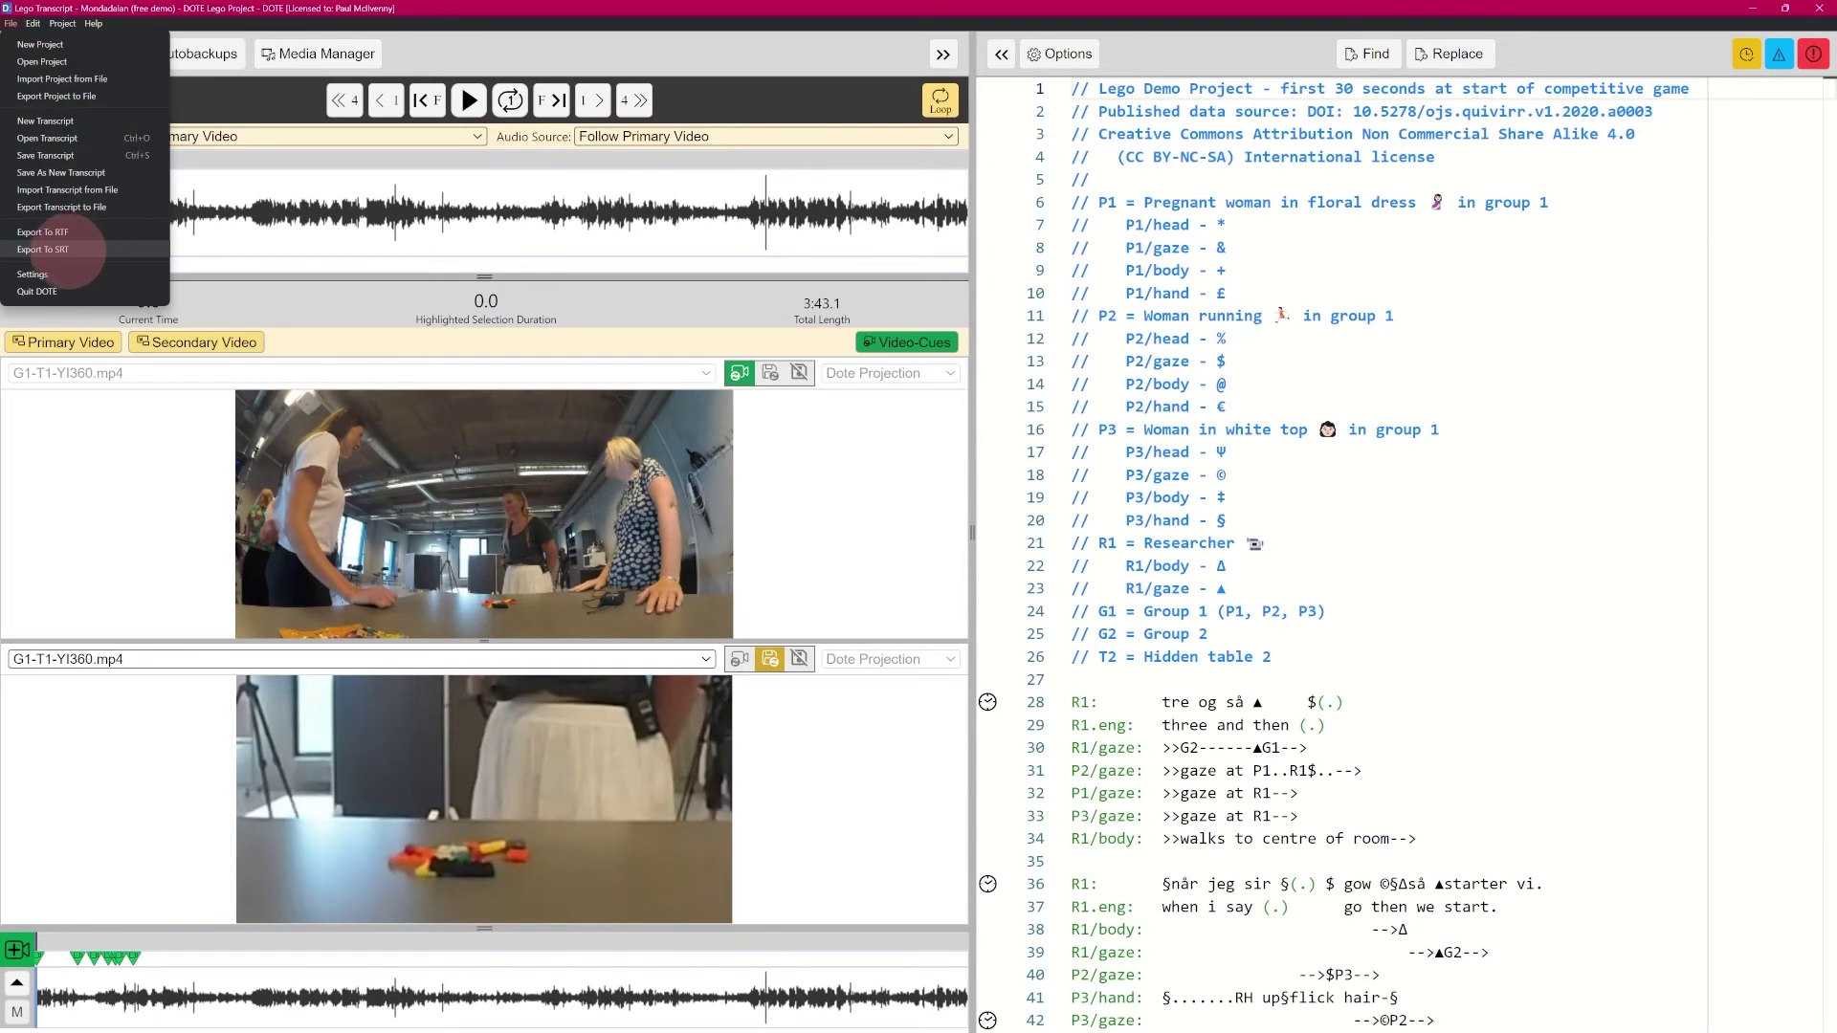
click(75, 250)
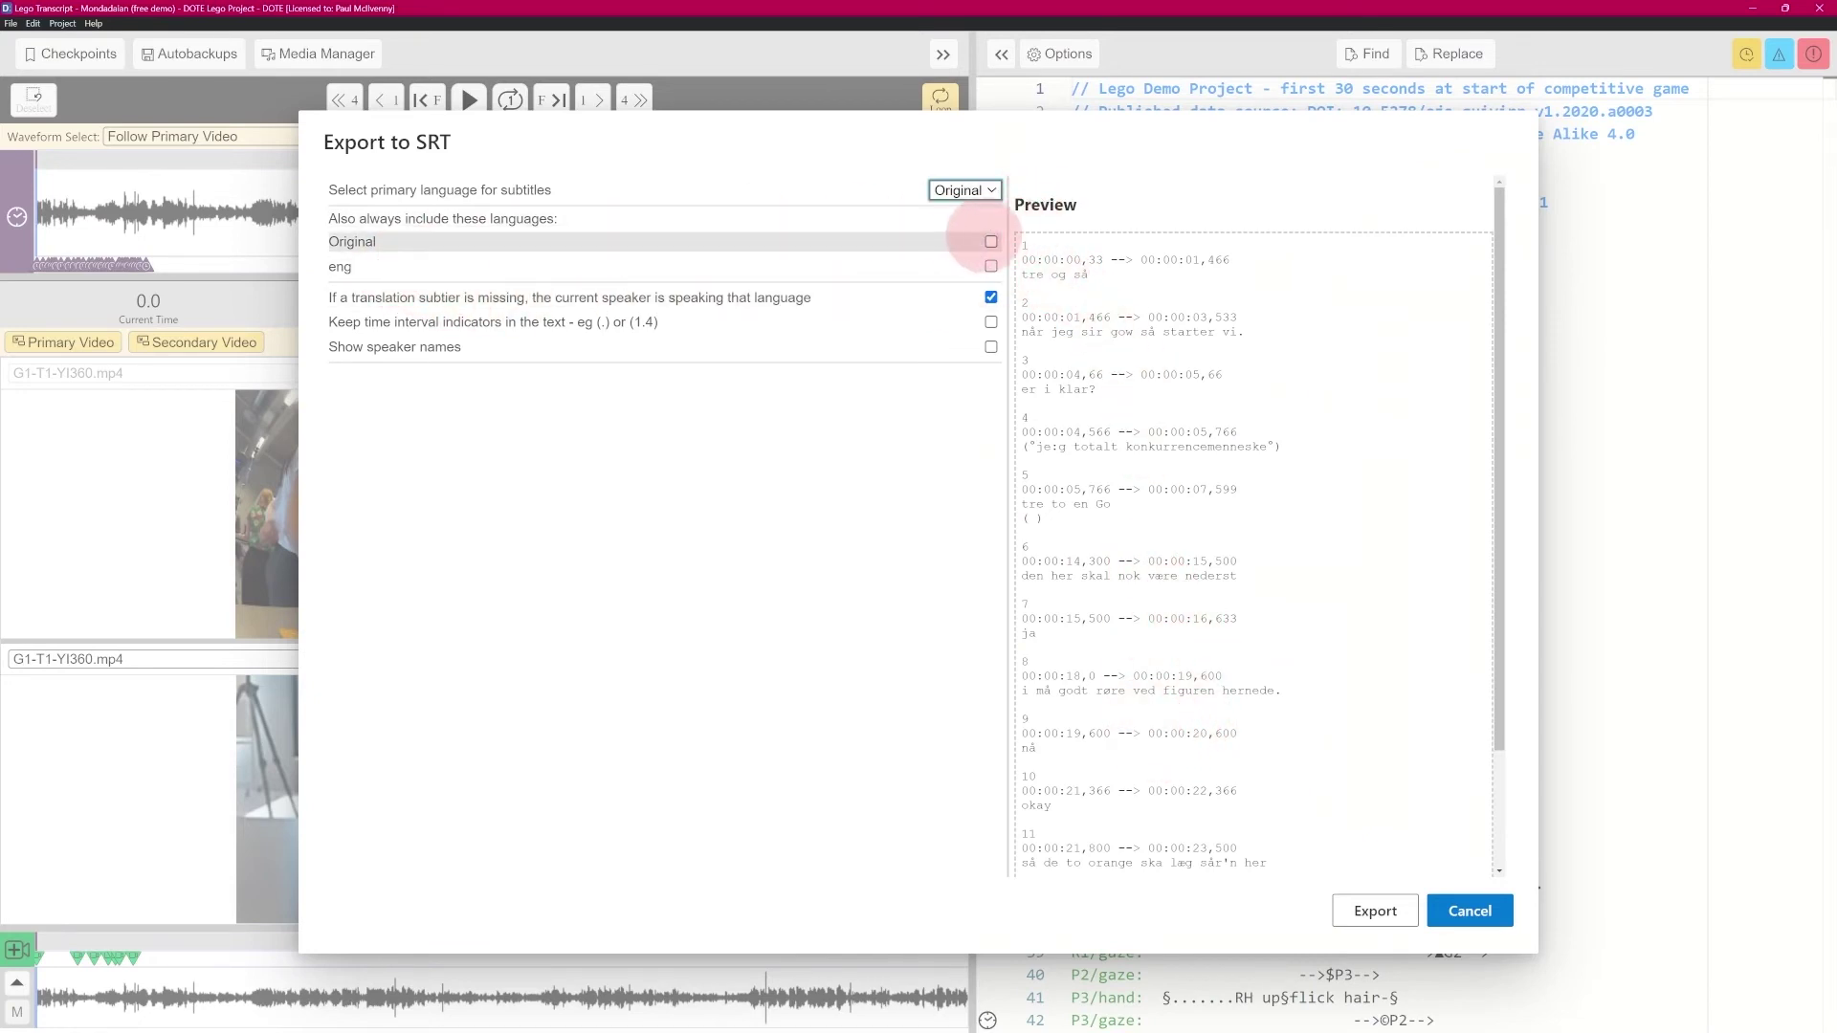
click(964, 189)
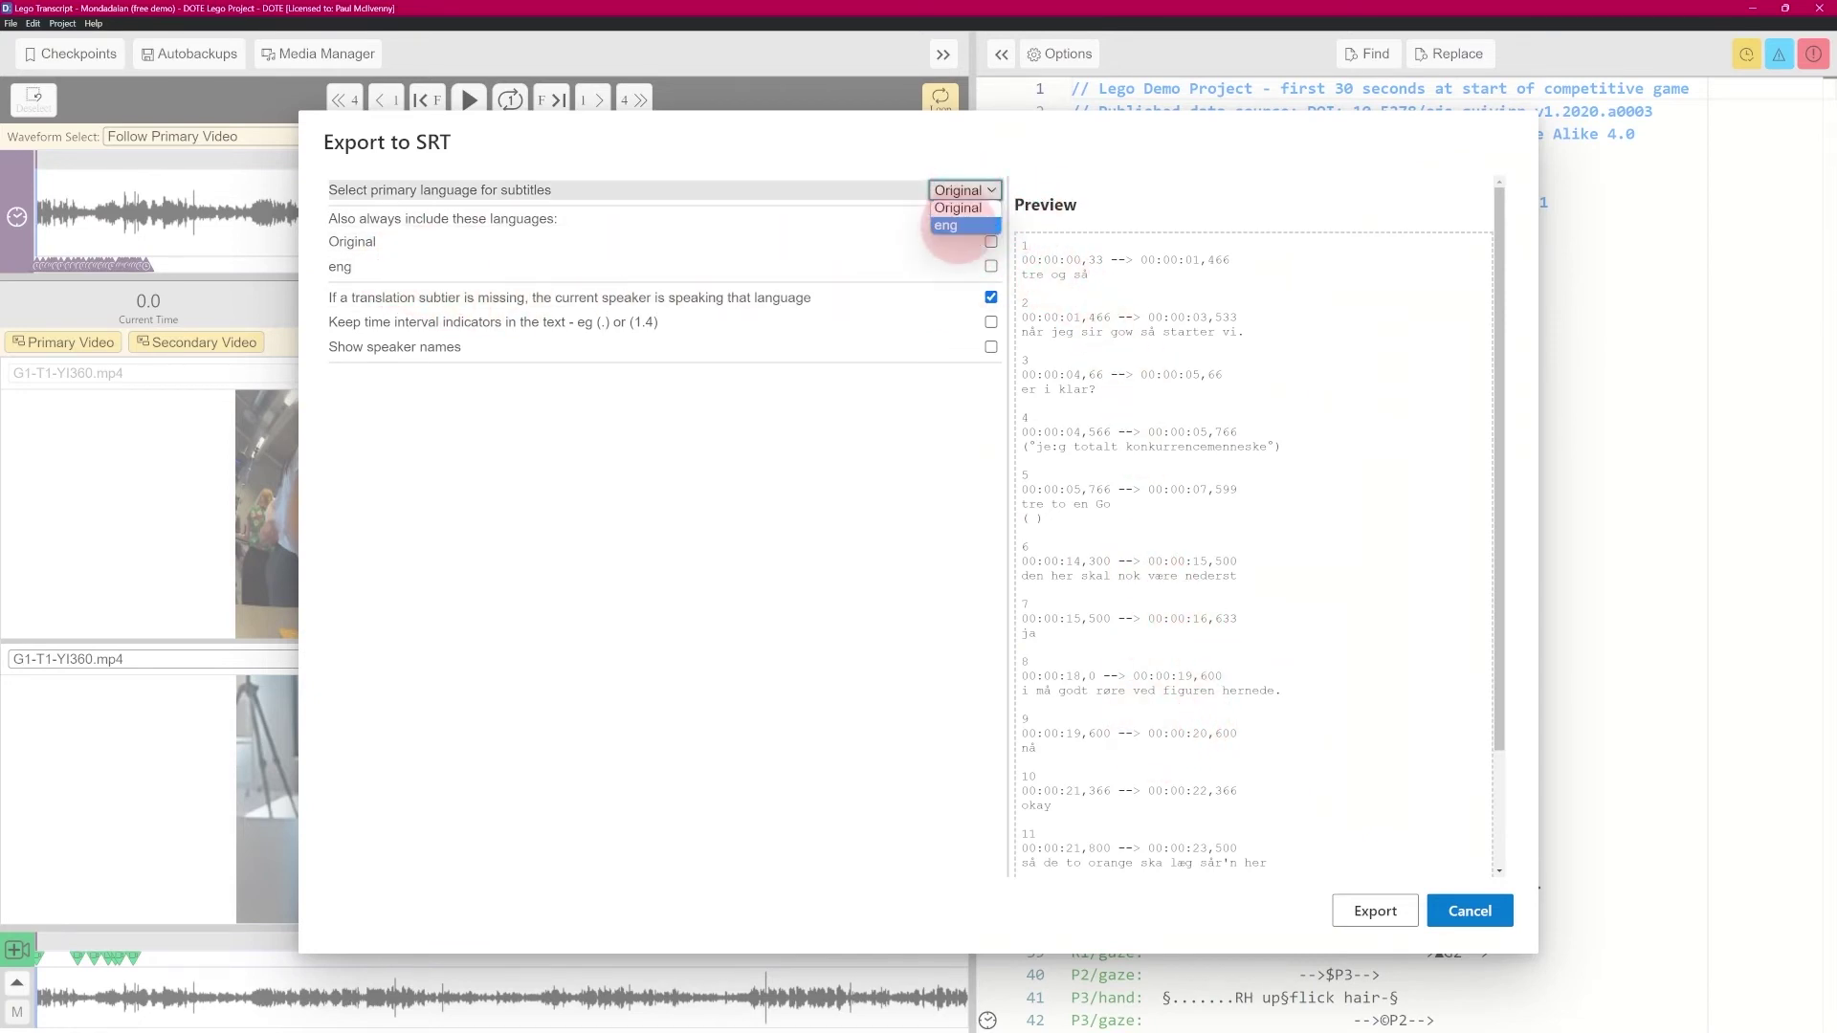
click(961, 222)
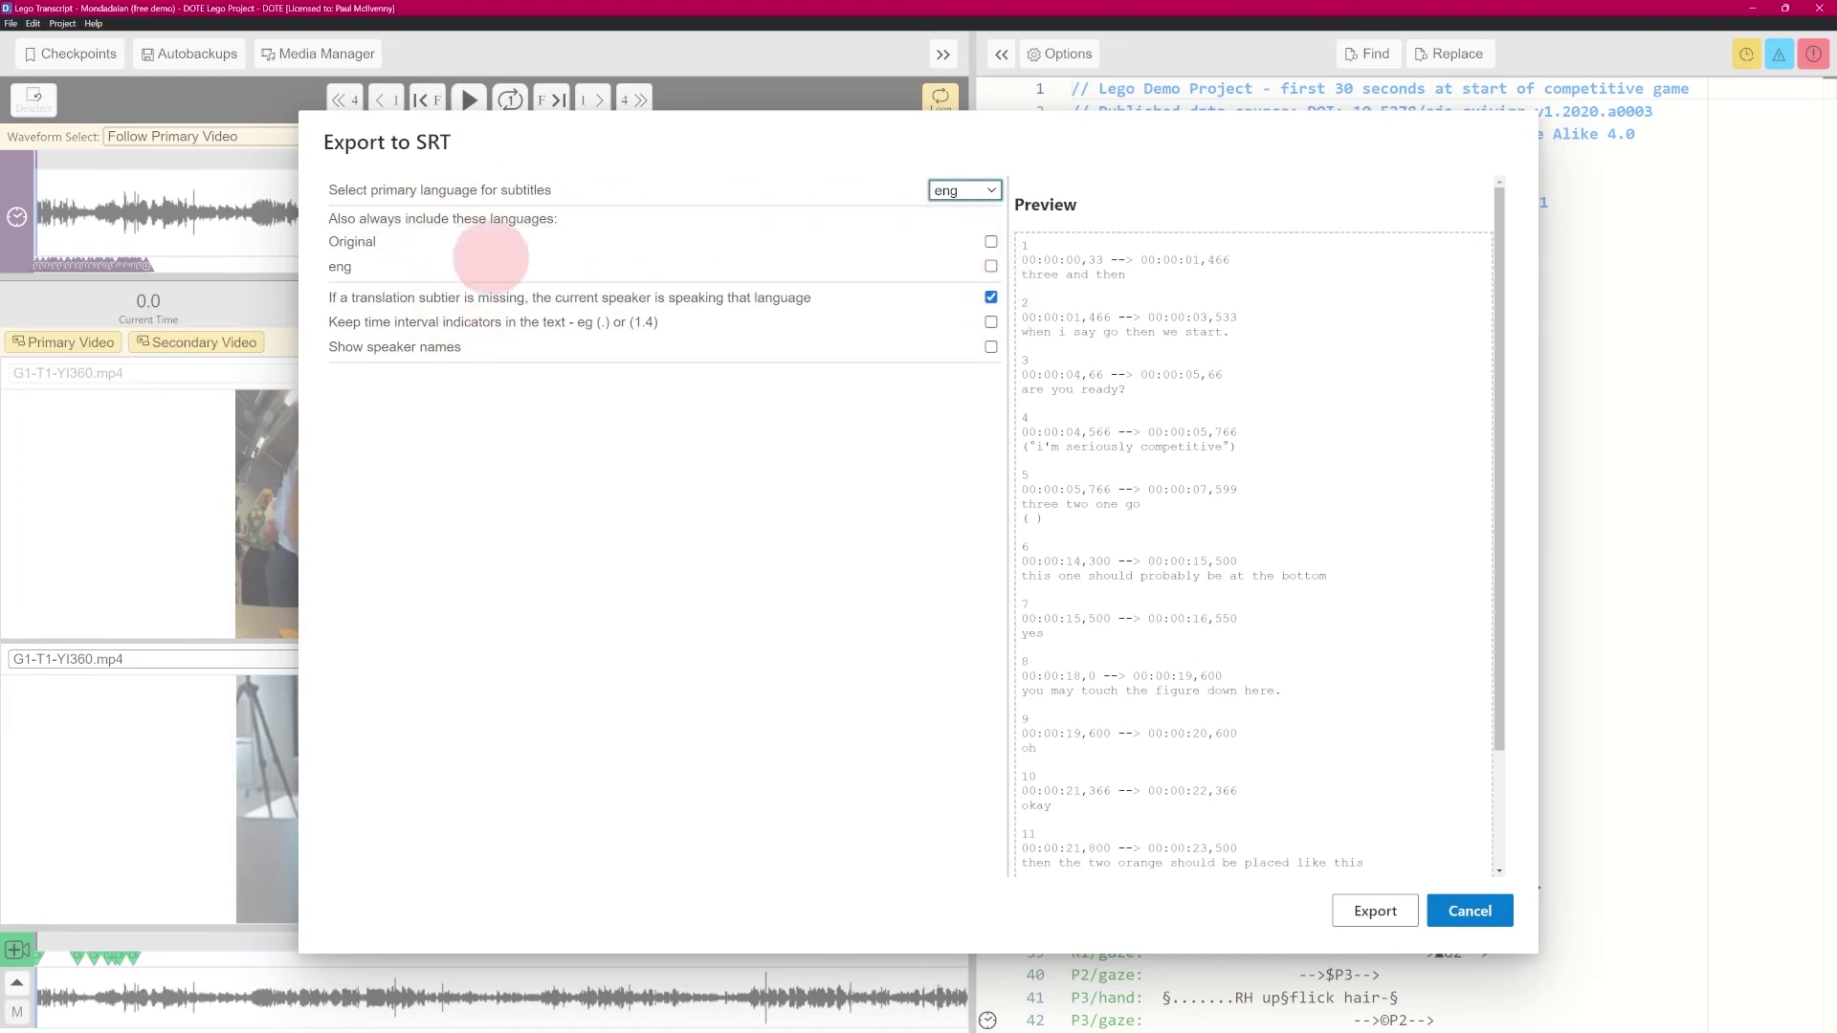
- Preview the SRT subtitles with speaker names shown and the Original language always included, then cancel the export
click(990, 346)
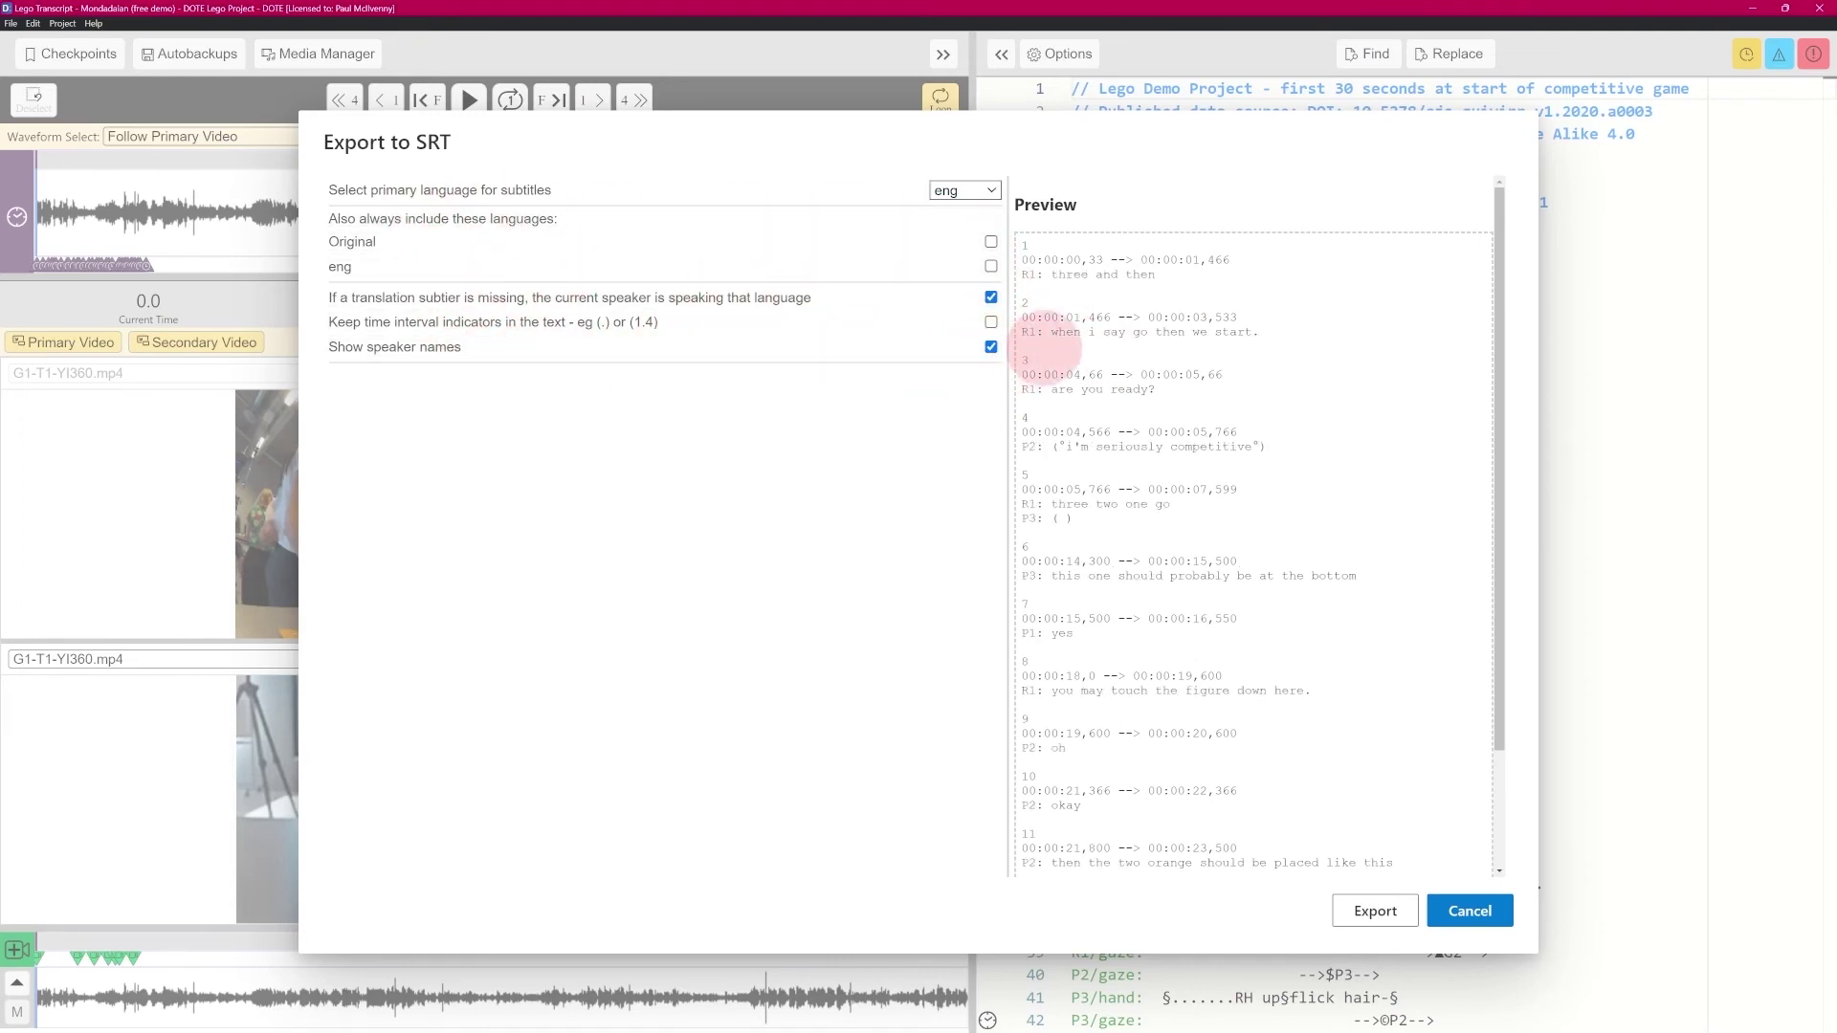
click(990, 241)
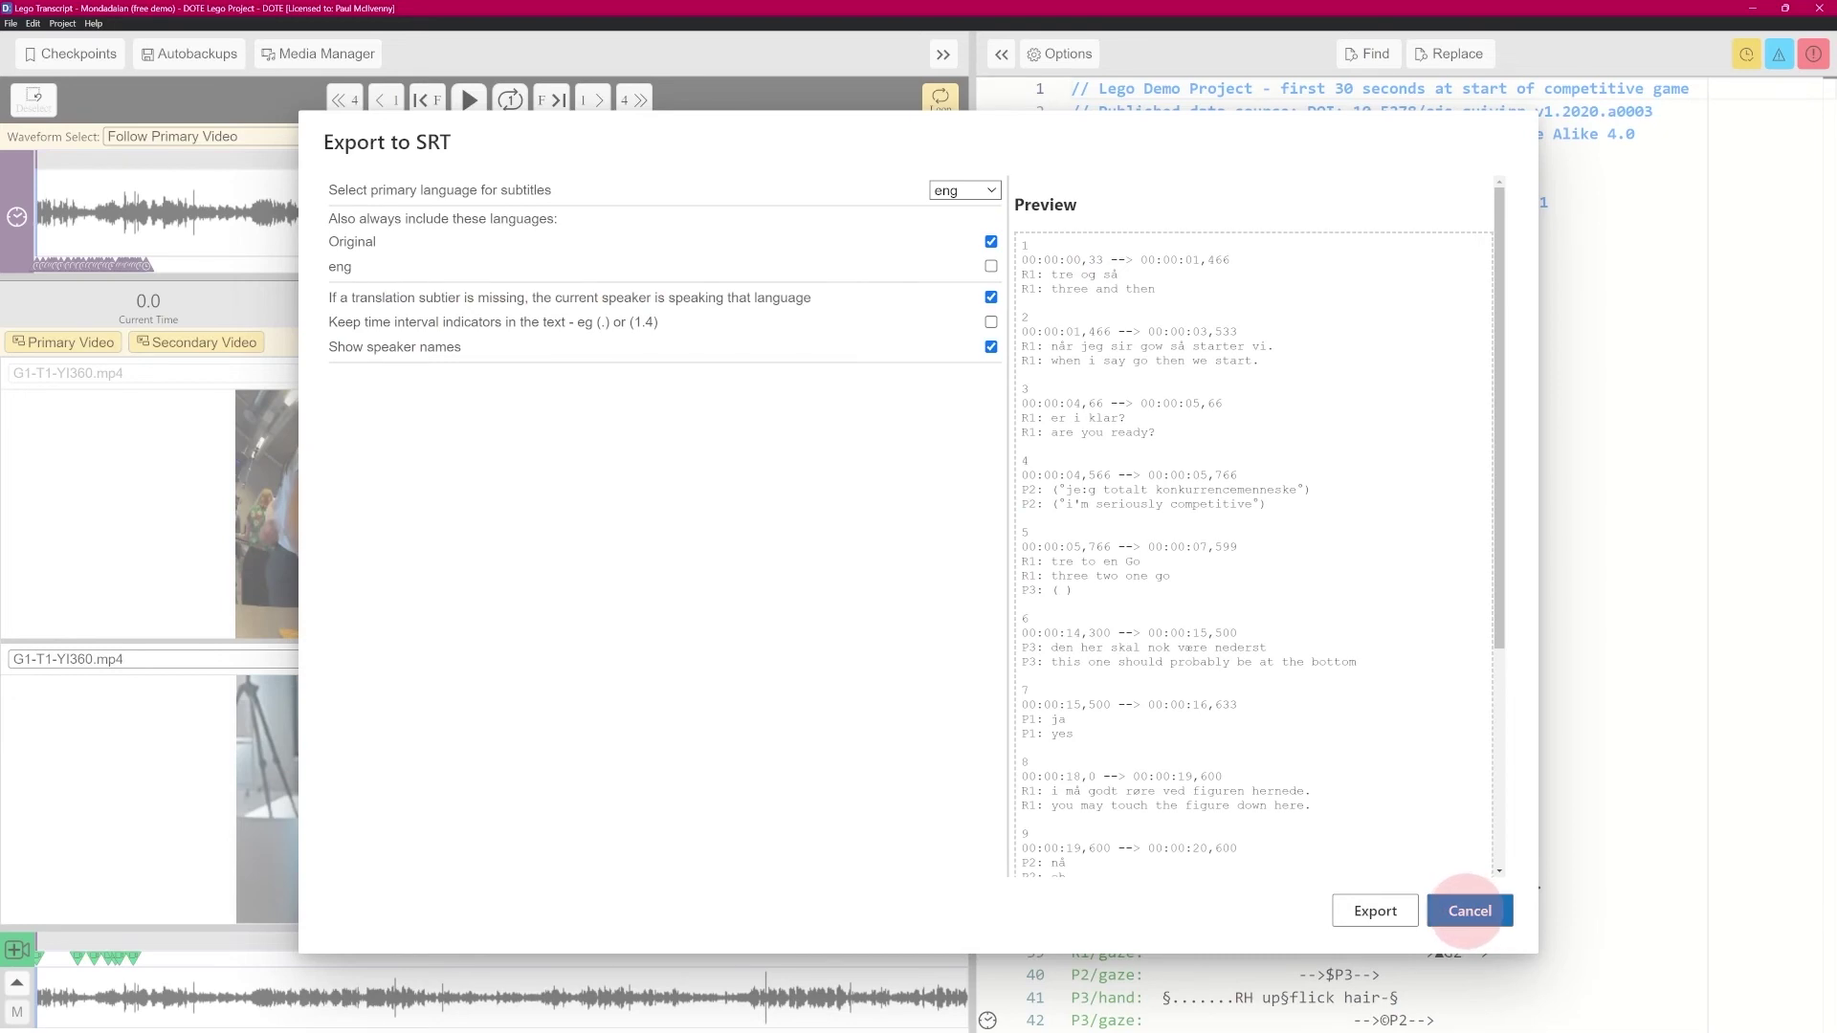
click(1470, 909)
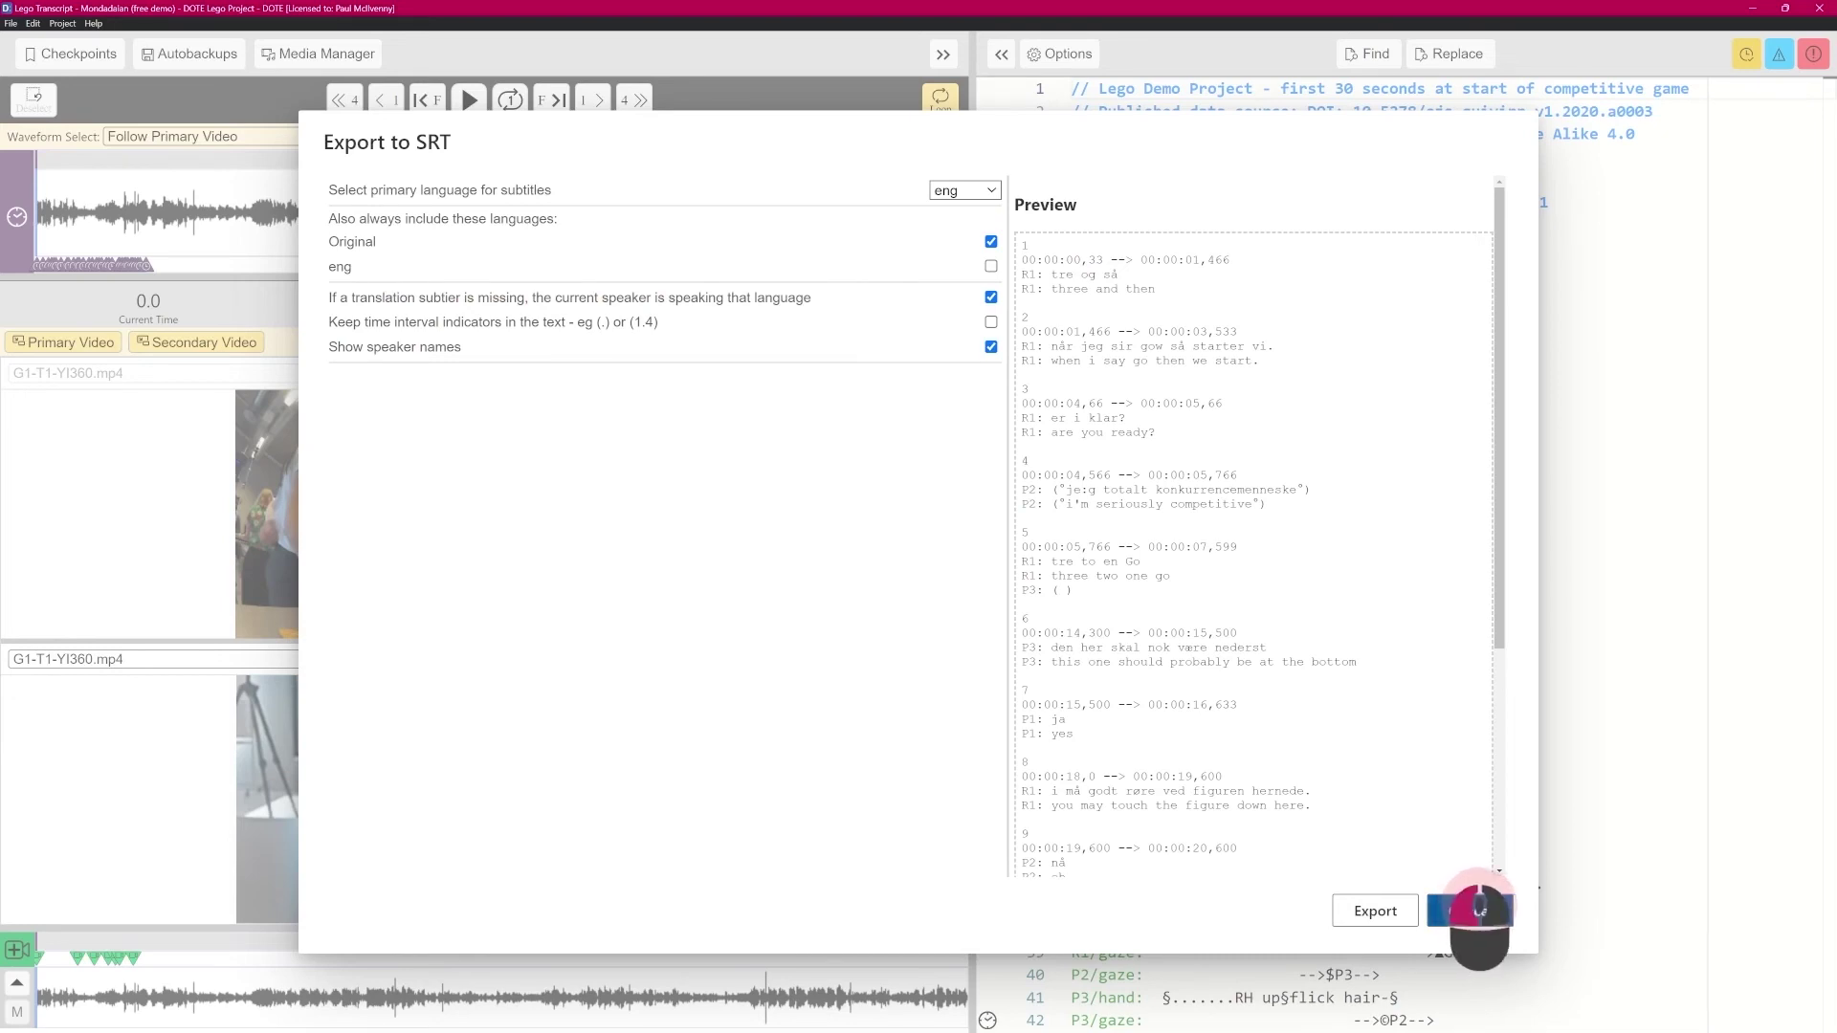